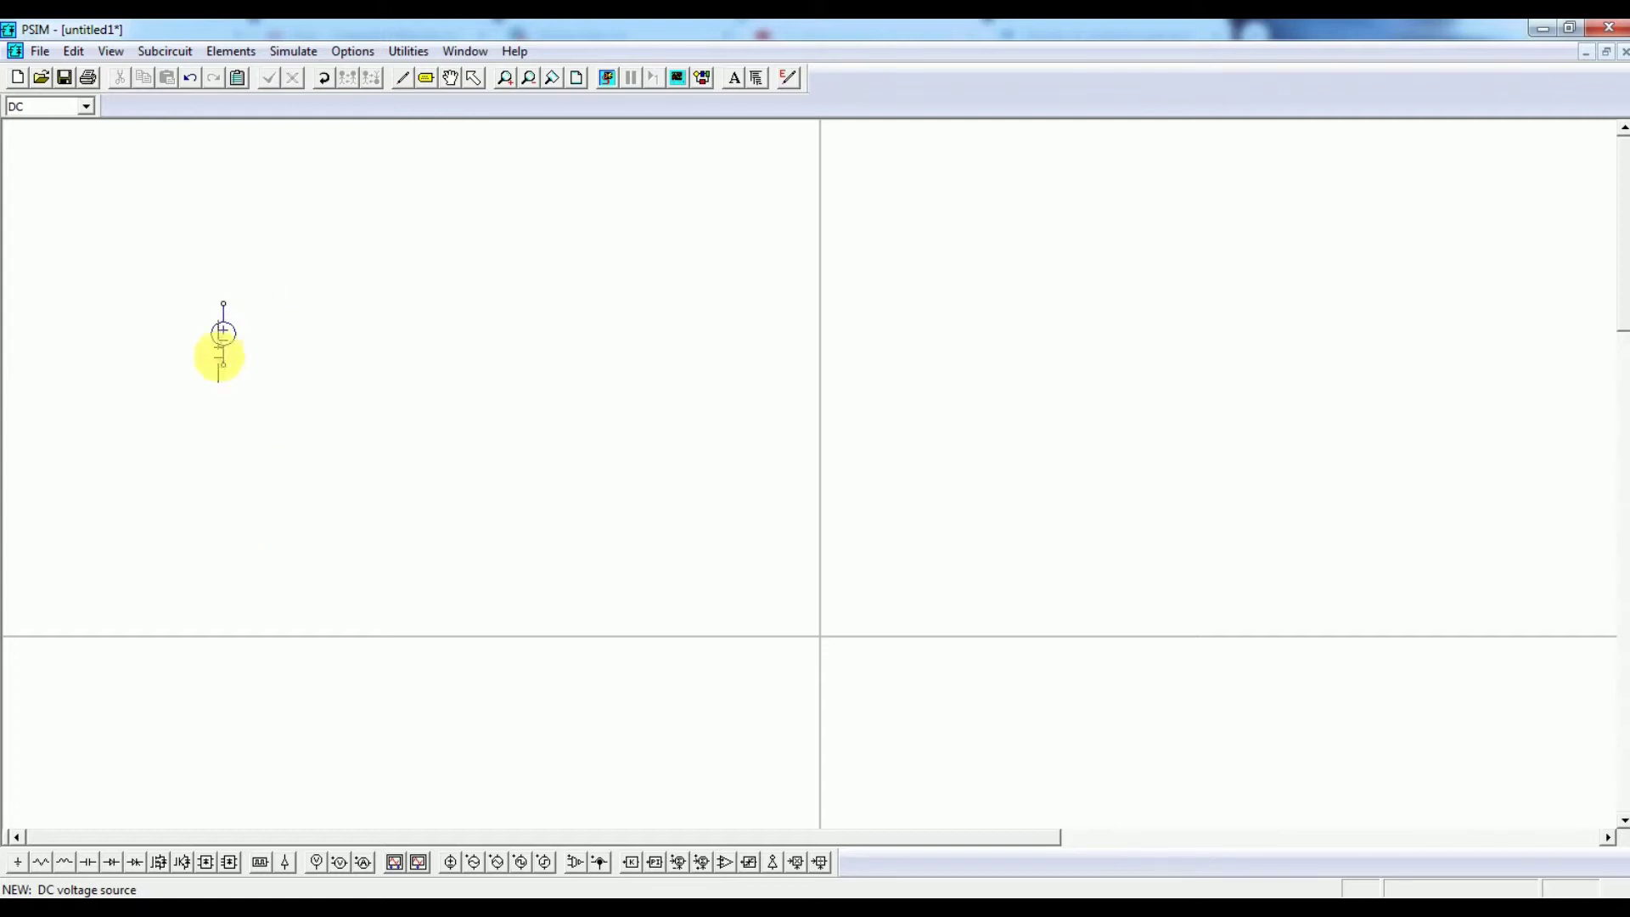
Place a horizontal MOSFET to the right of the DC voltage source and a vertical diode just below the MOSFET's right end.
{"action": "key", "text": "Escape"}
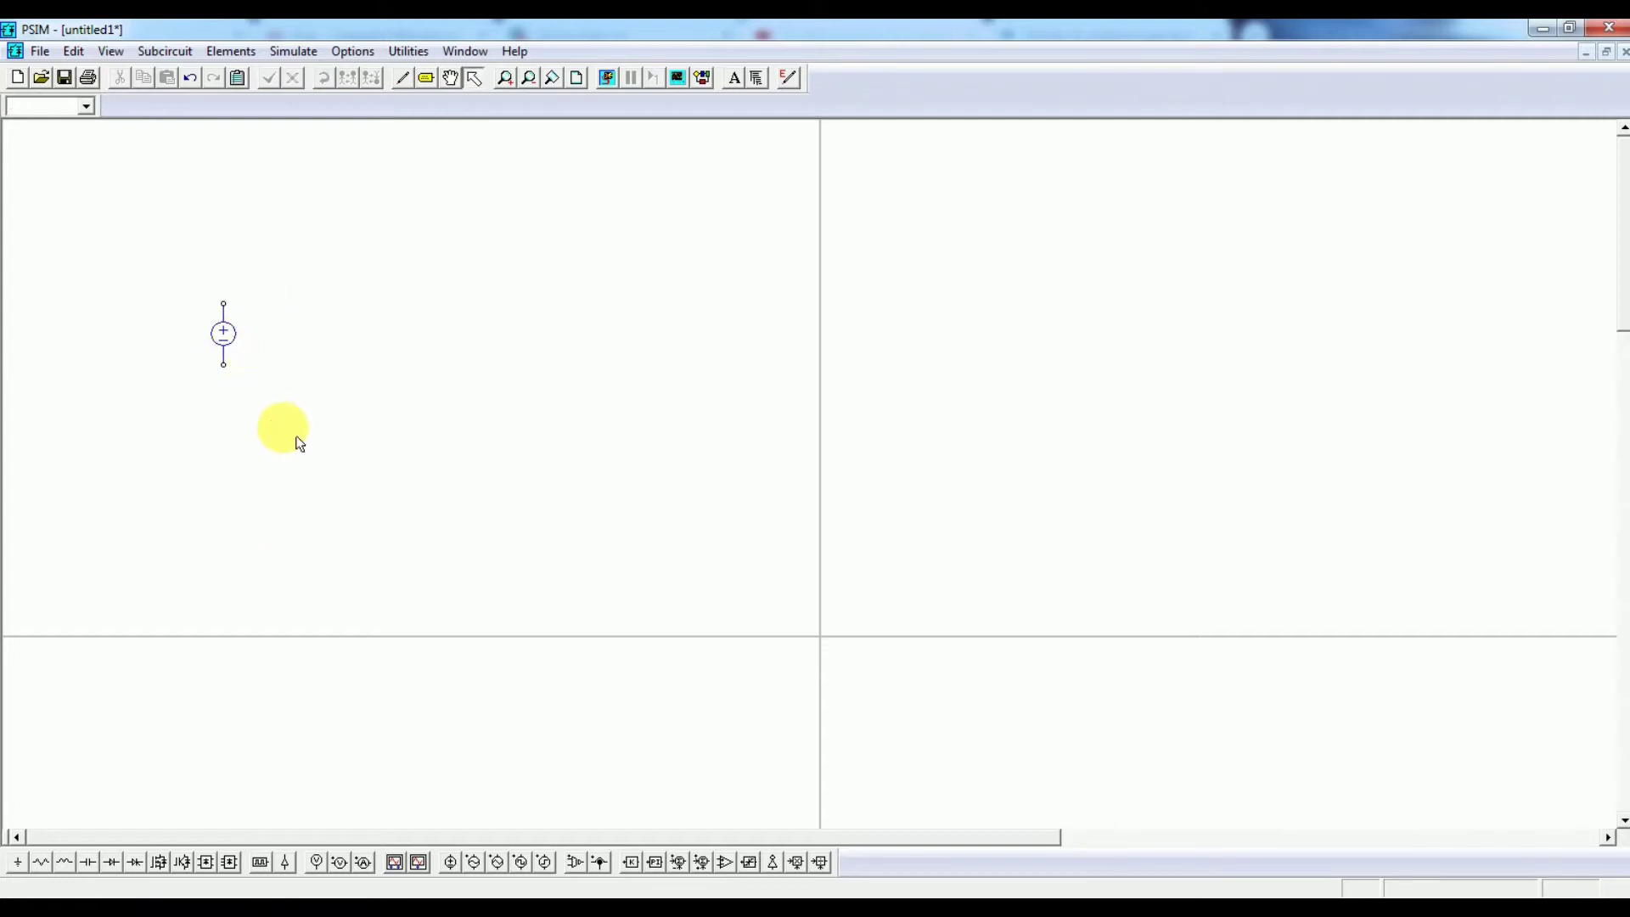
{"action": "left_click", "coordinate": [160, 864]}
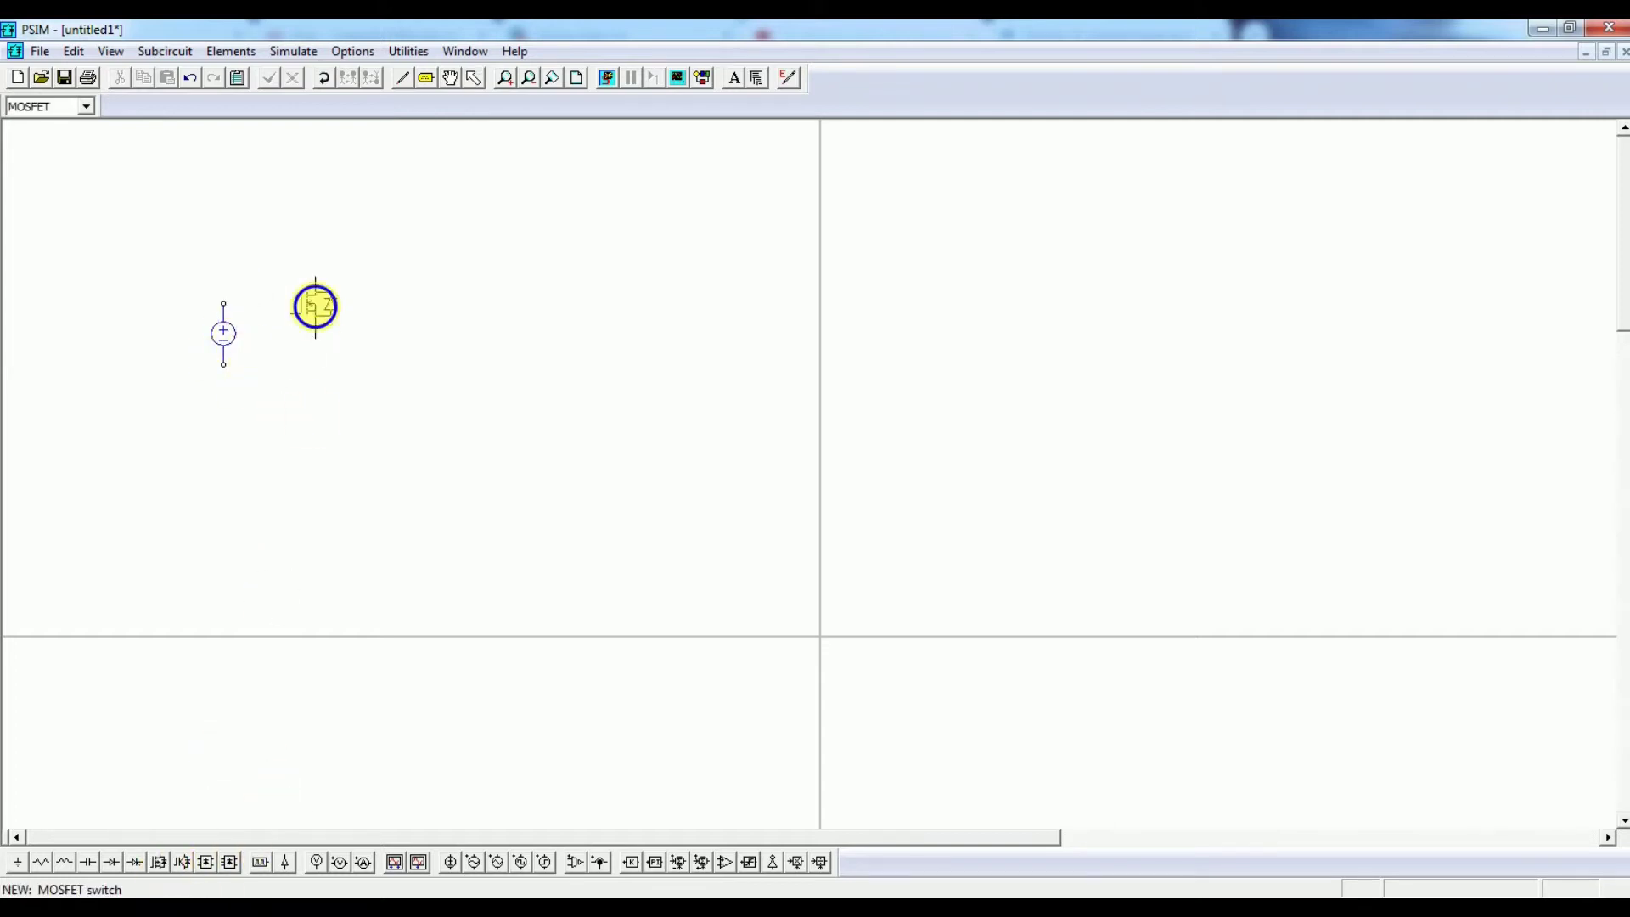
{"action": "right_click", "coordinate": [331, 302]}
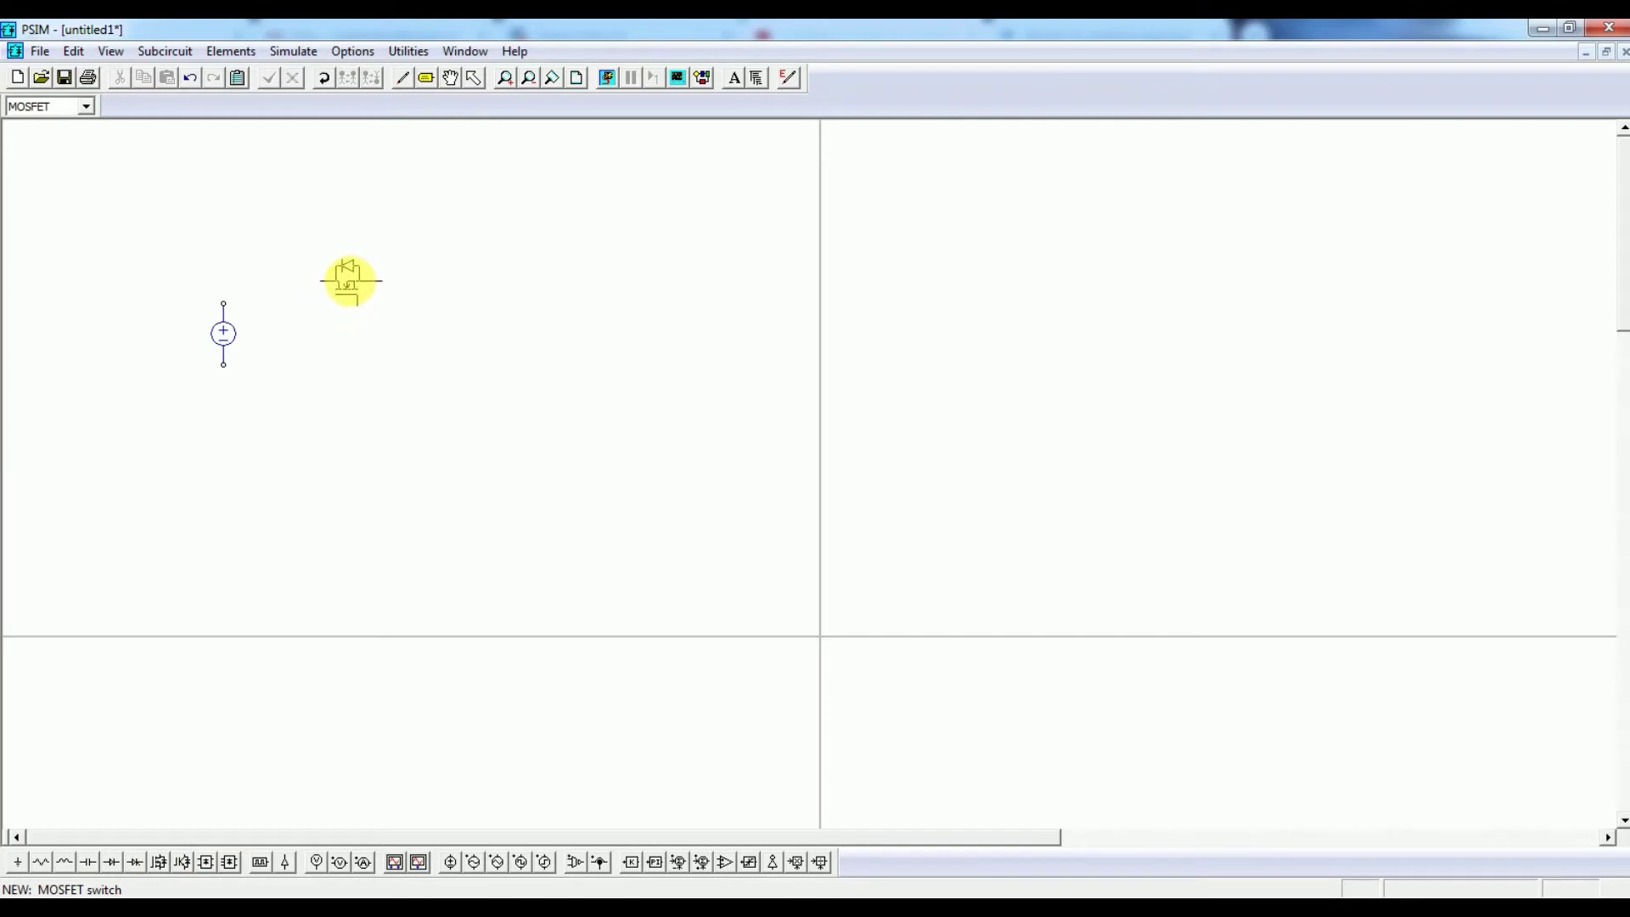
{"action": "left_click", "coordinate": [350, 281]}
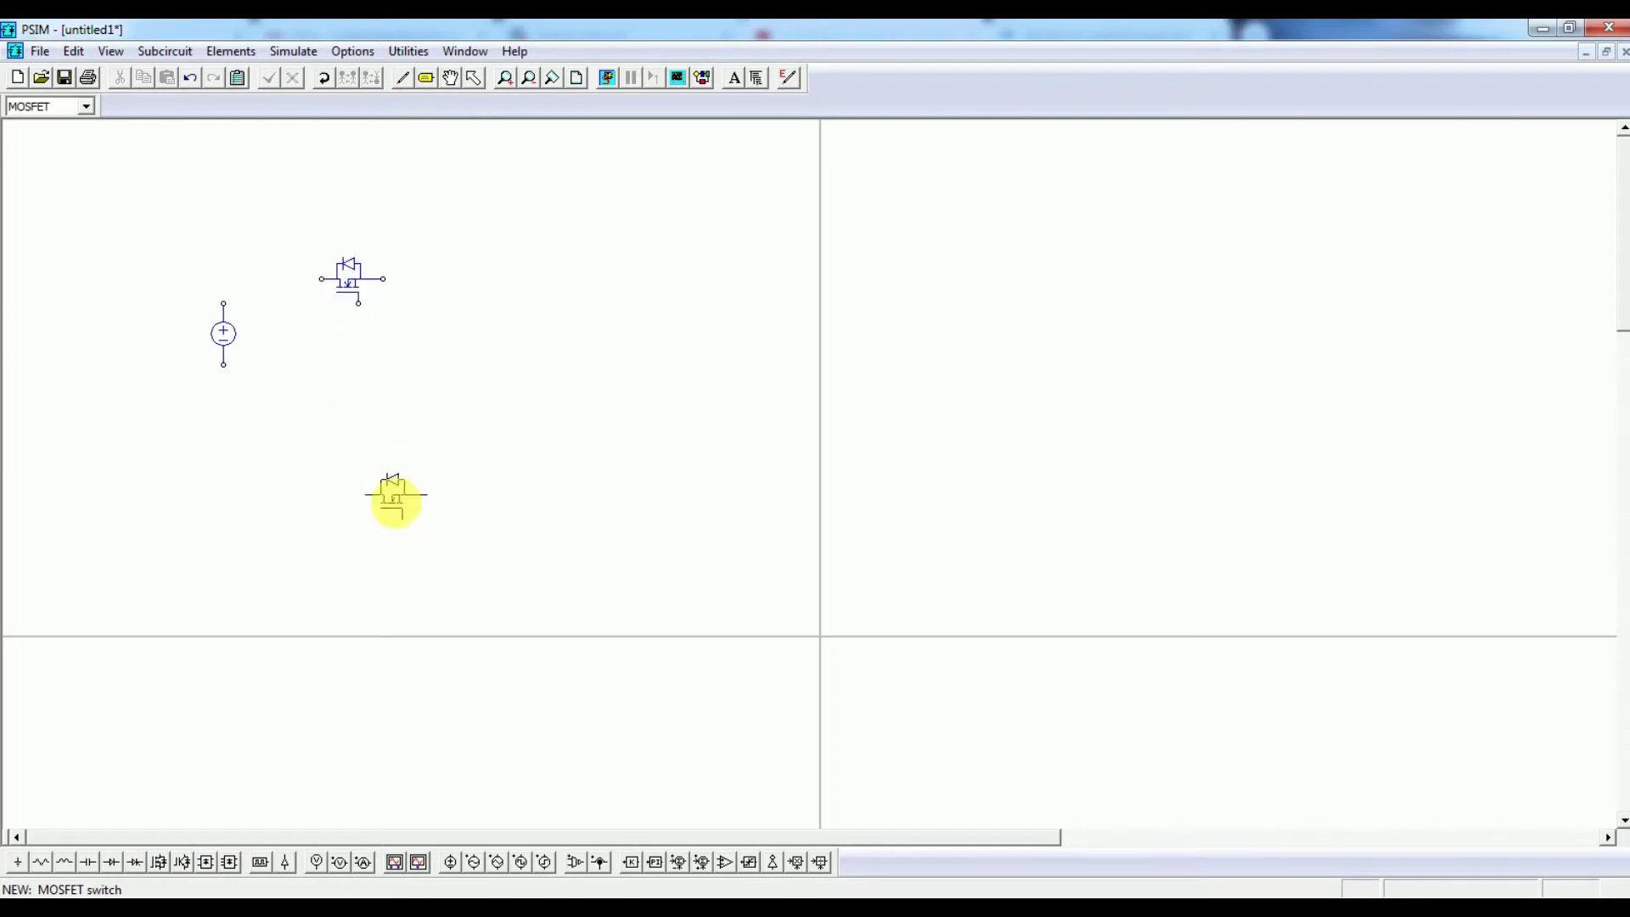
{"action": "left_click", "coordinate": [133, 869]}
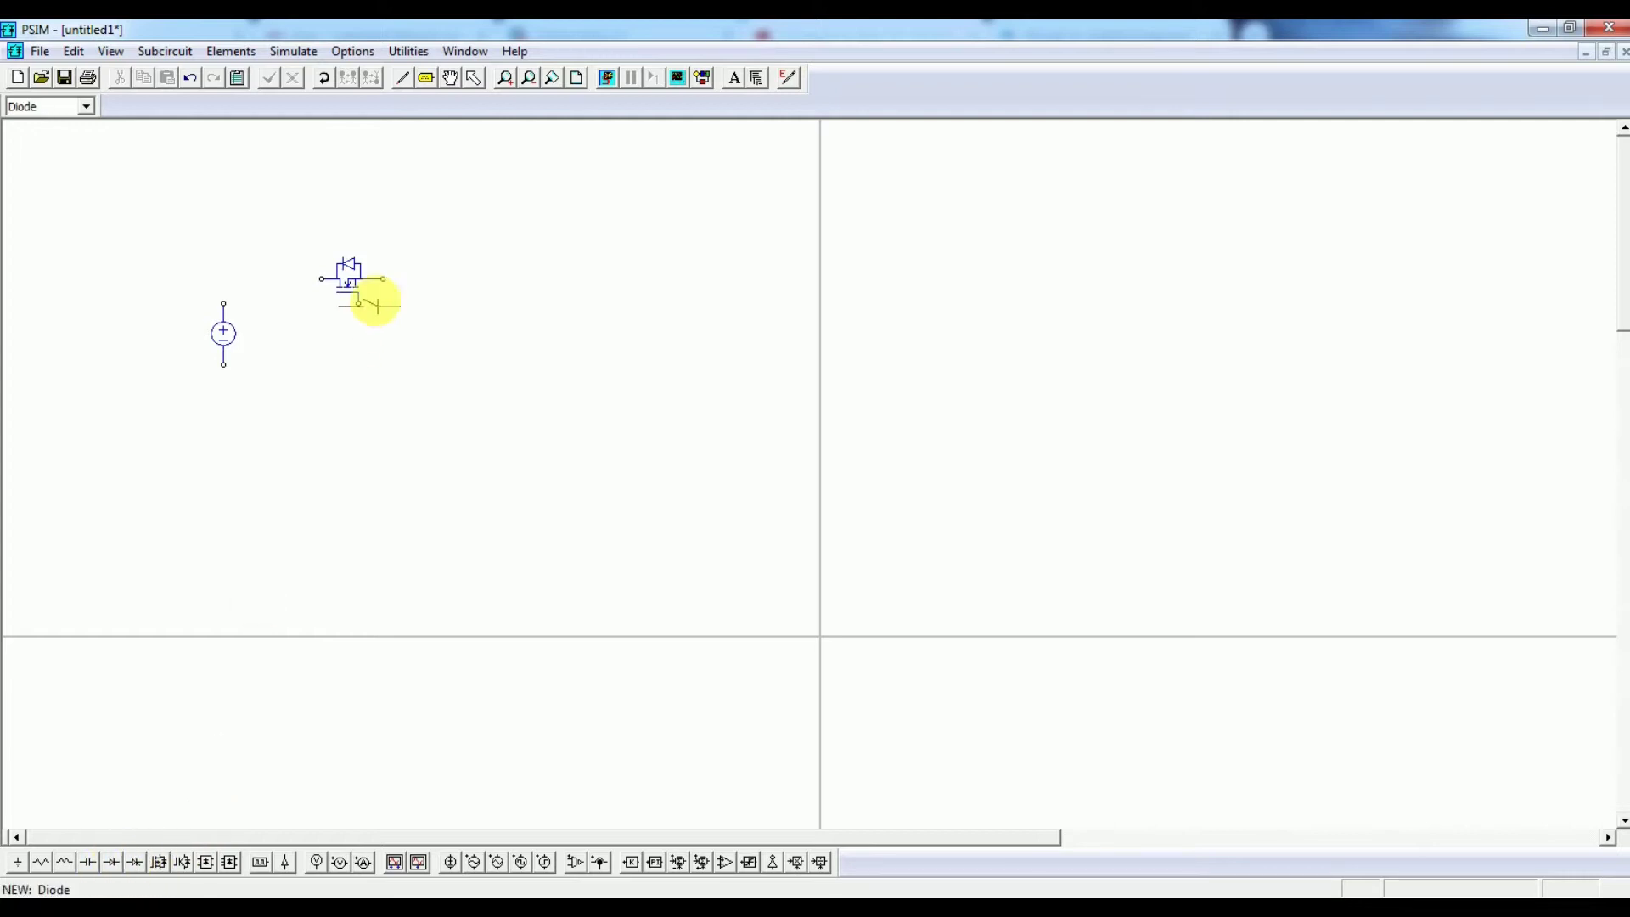
{"action": "right_click", "coordinate": [419, 369]}
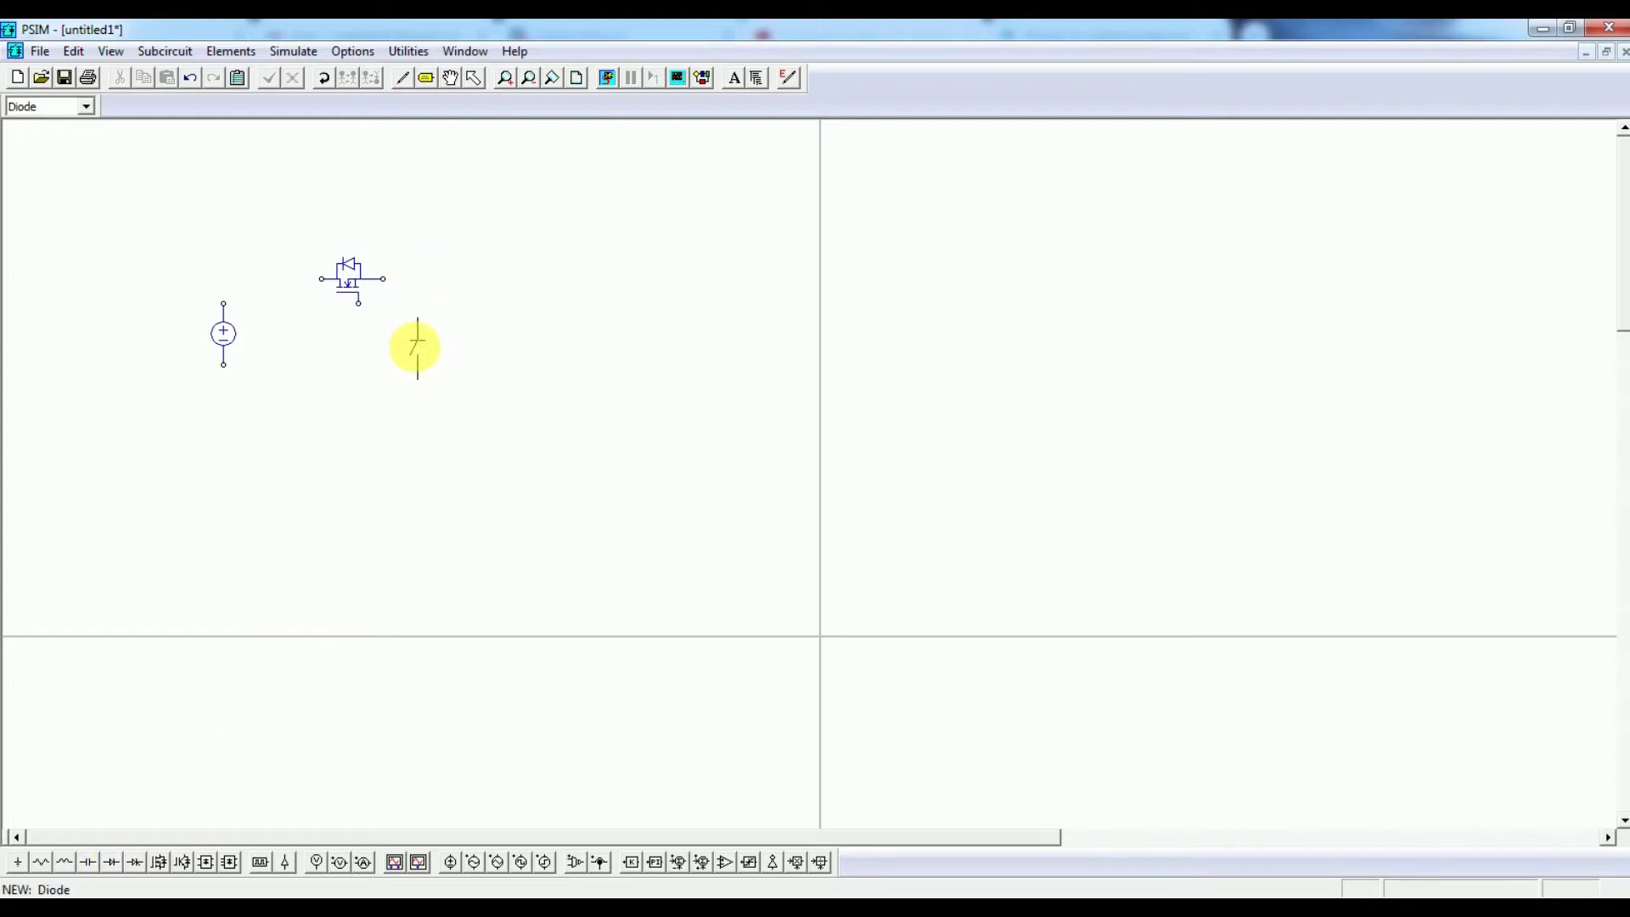
{"action": "left_click", "coordinate": [408, 321]}
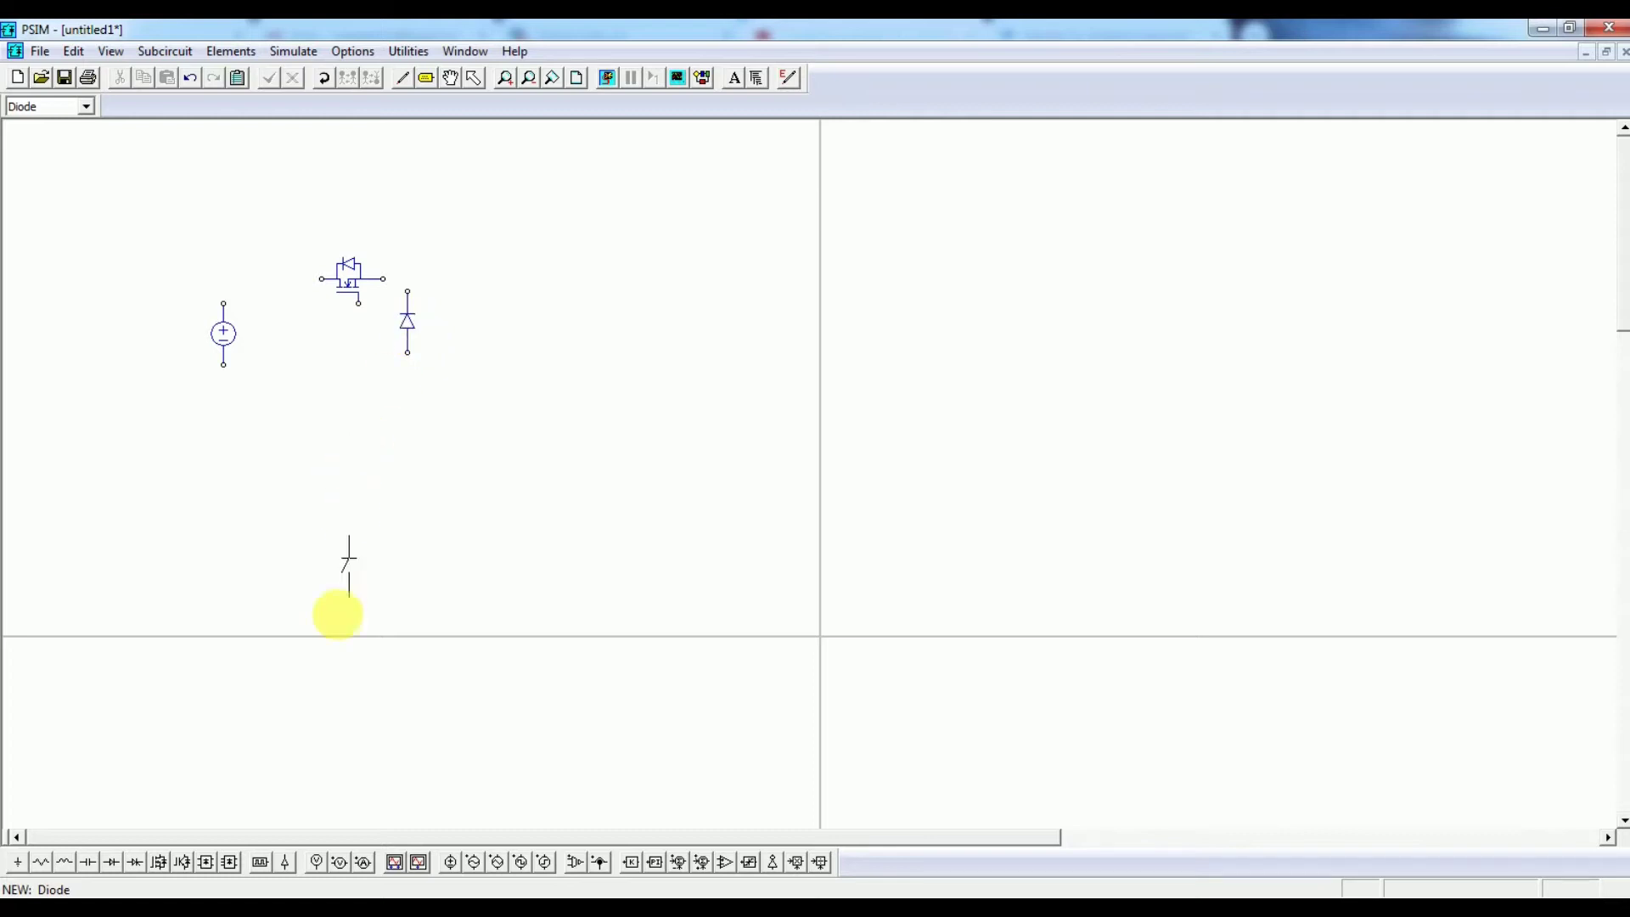
Lay out the output stage in a row after the diode: a horizontal inductor, a vertical capacitor and a vertical resistor.
{"action": "left_click", "coordinate": [64, 862]}
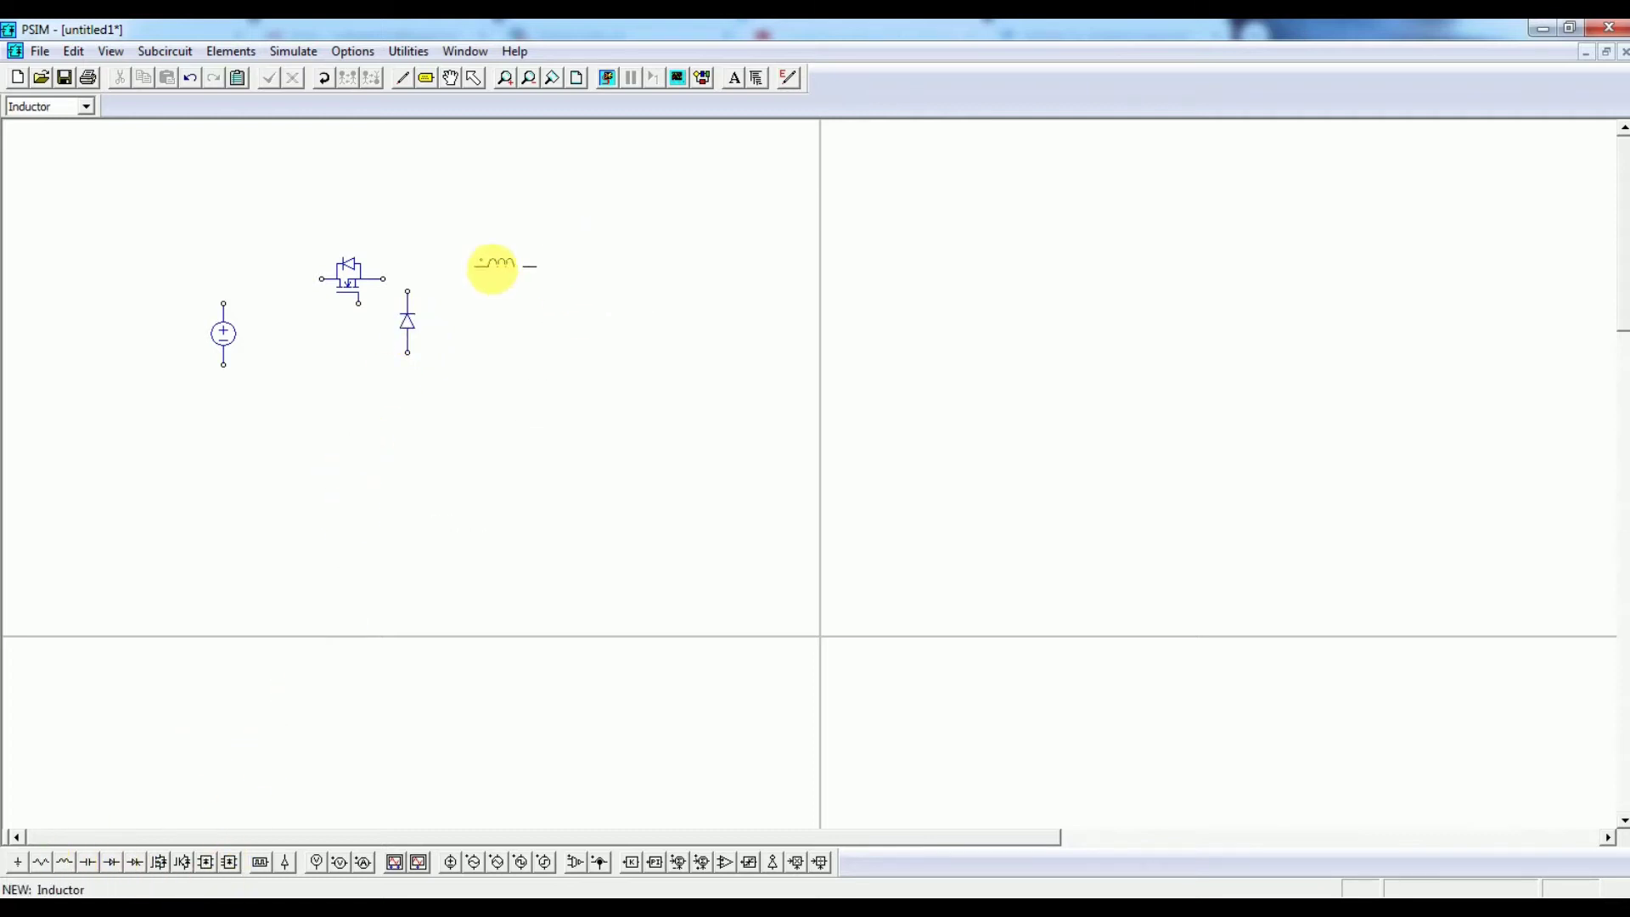
{"action": "left_click", "coordinate": [481, 270]}
{"action": "left_click", "coordinate": [87, 862]}
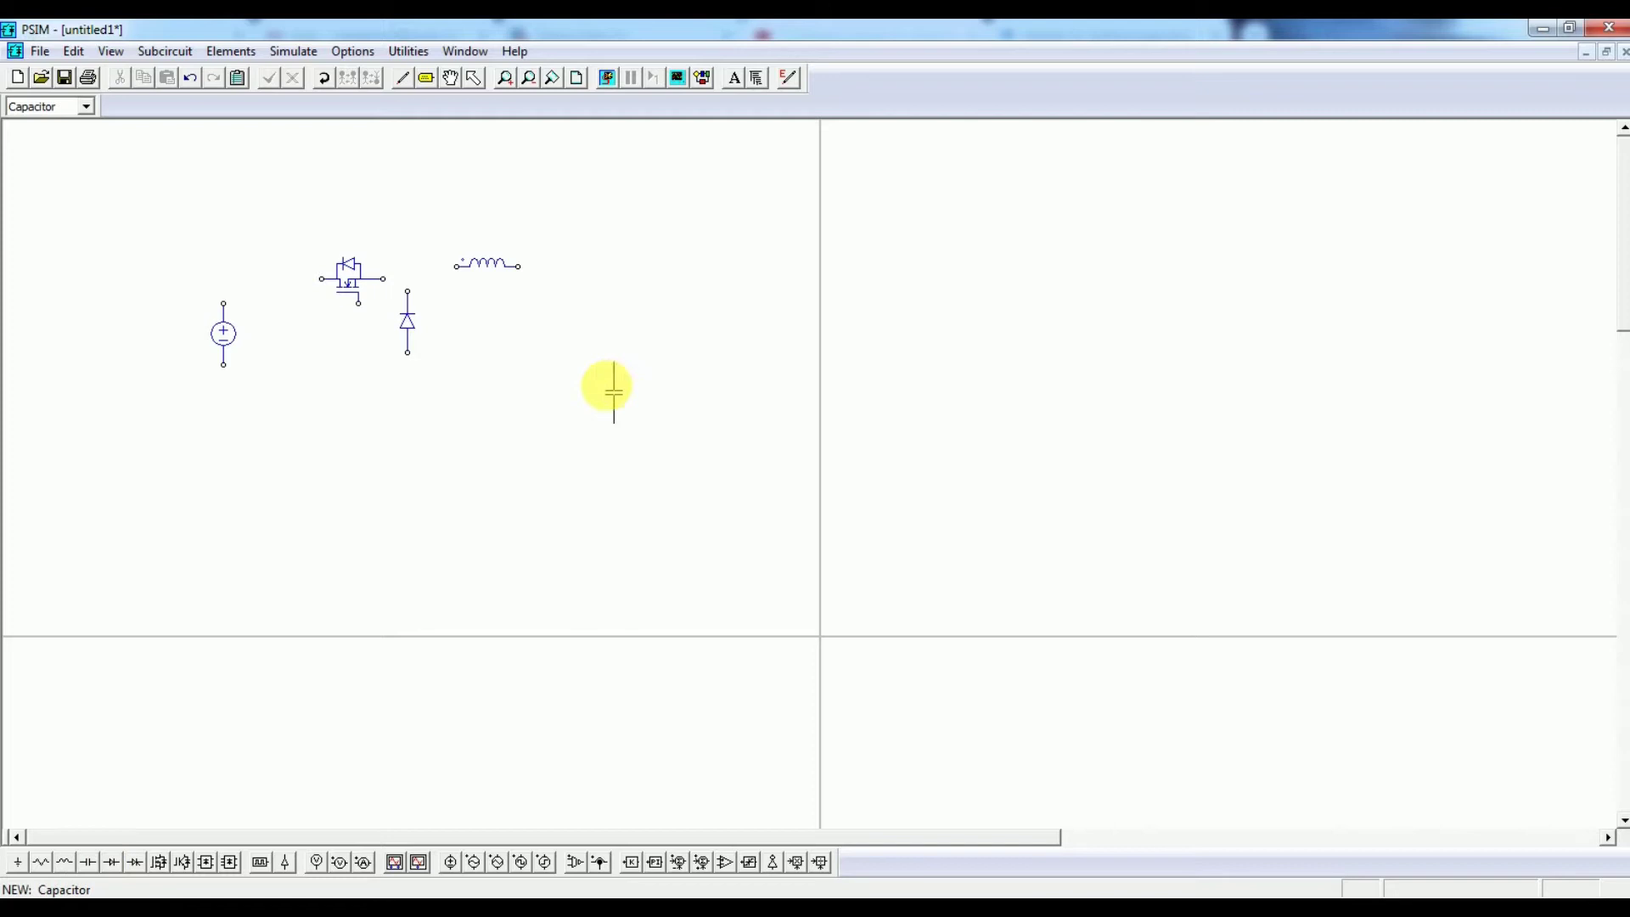
{"action": "left_click", "coordinate": [576, 314]}
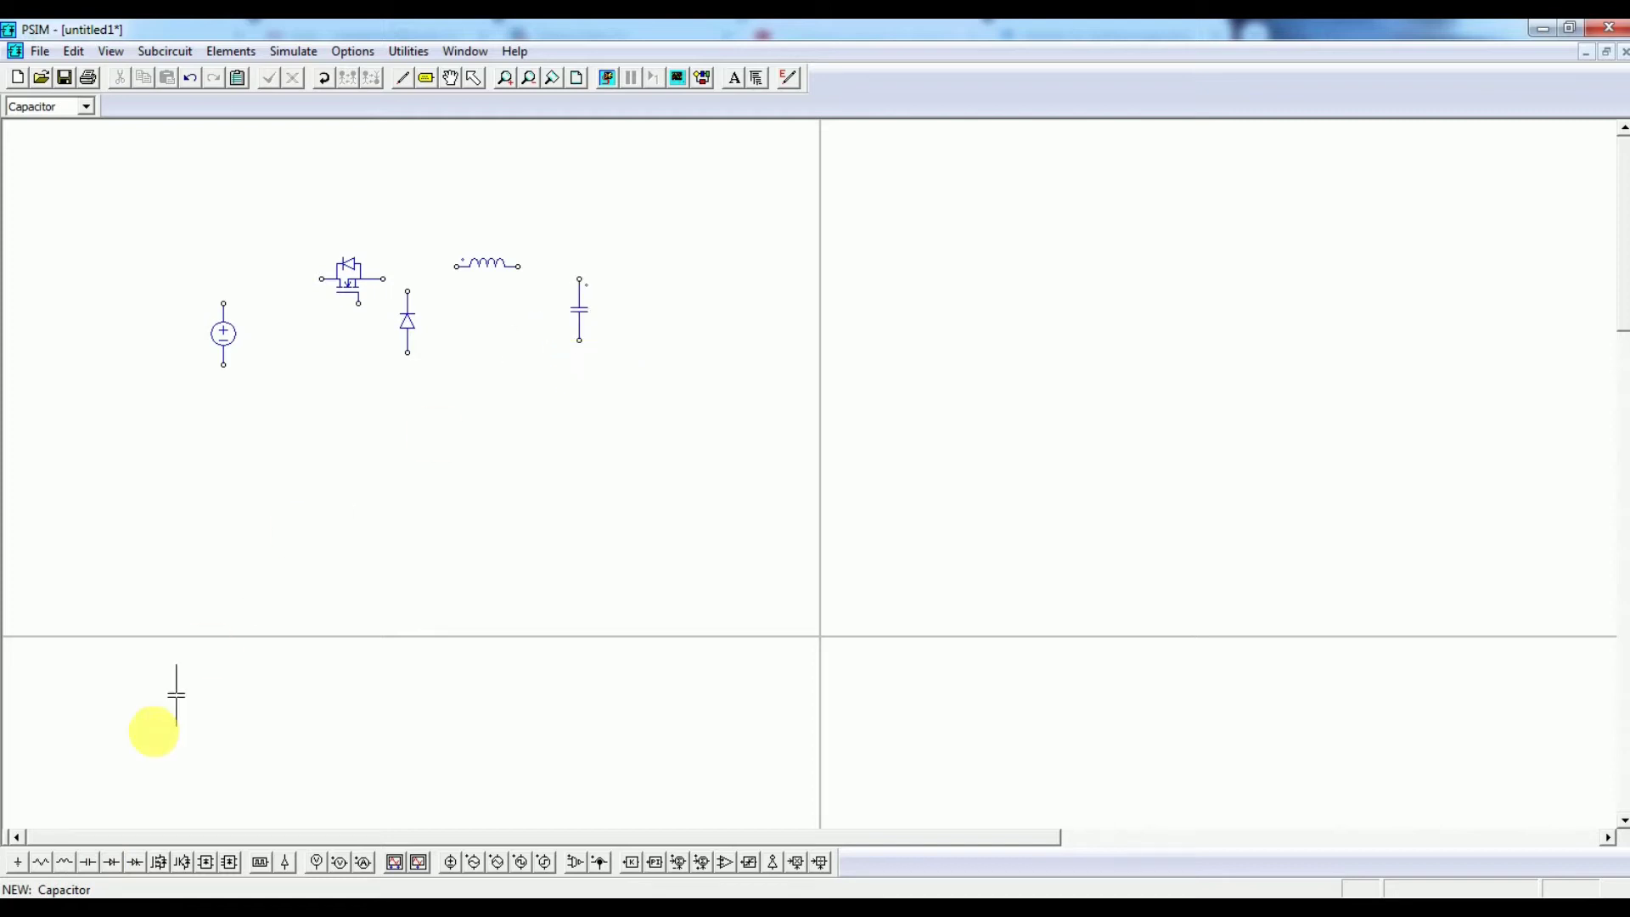
{"action": "left_click", "coordinate": [43, 862]}
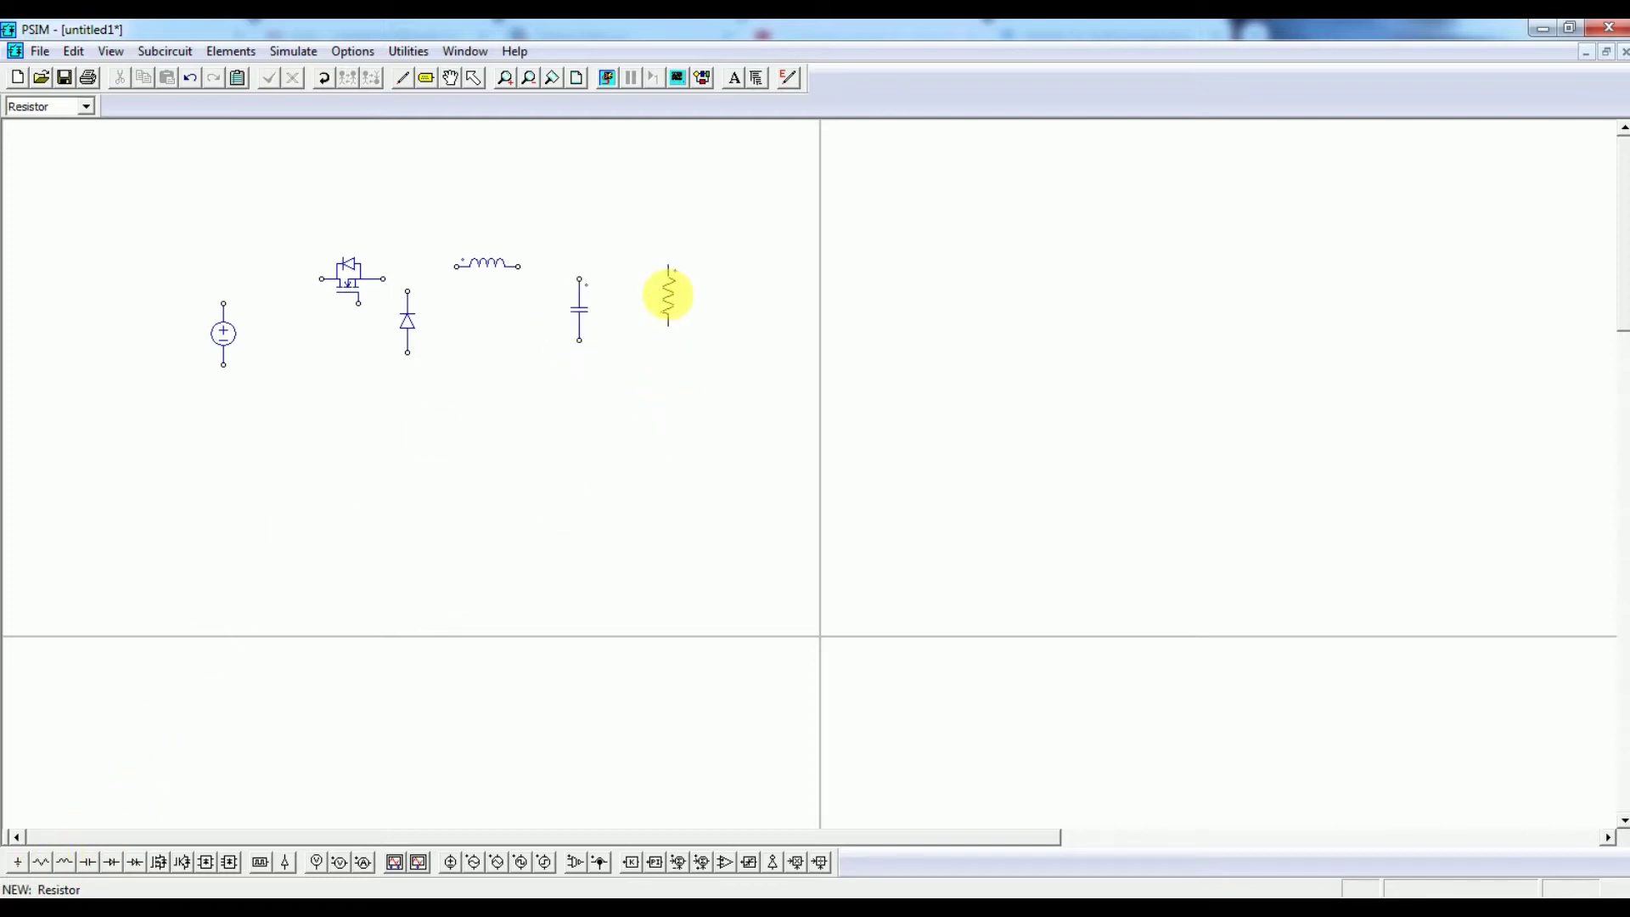
{"action": "left_click", "coordinate": [677, 312]}
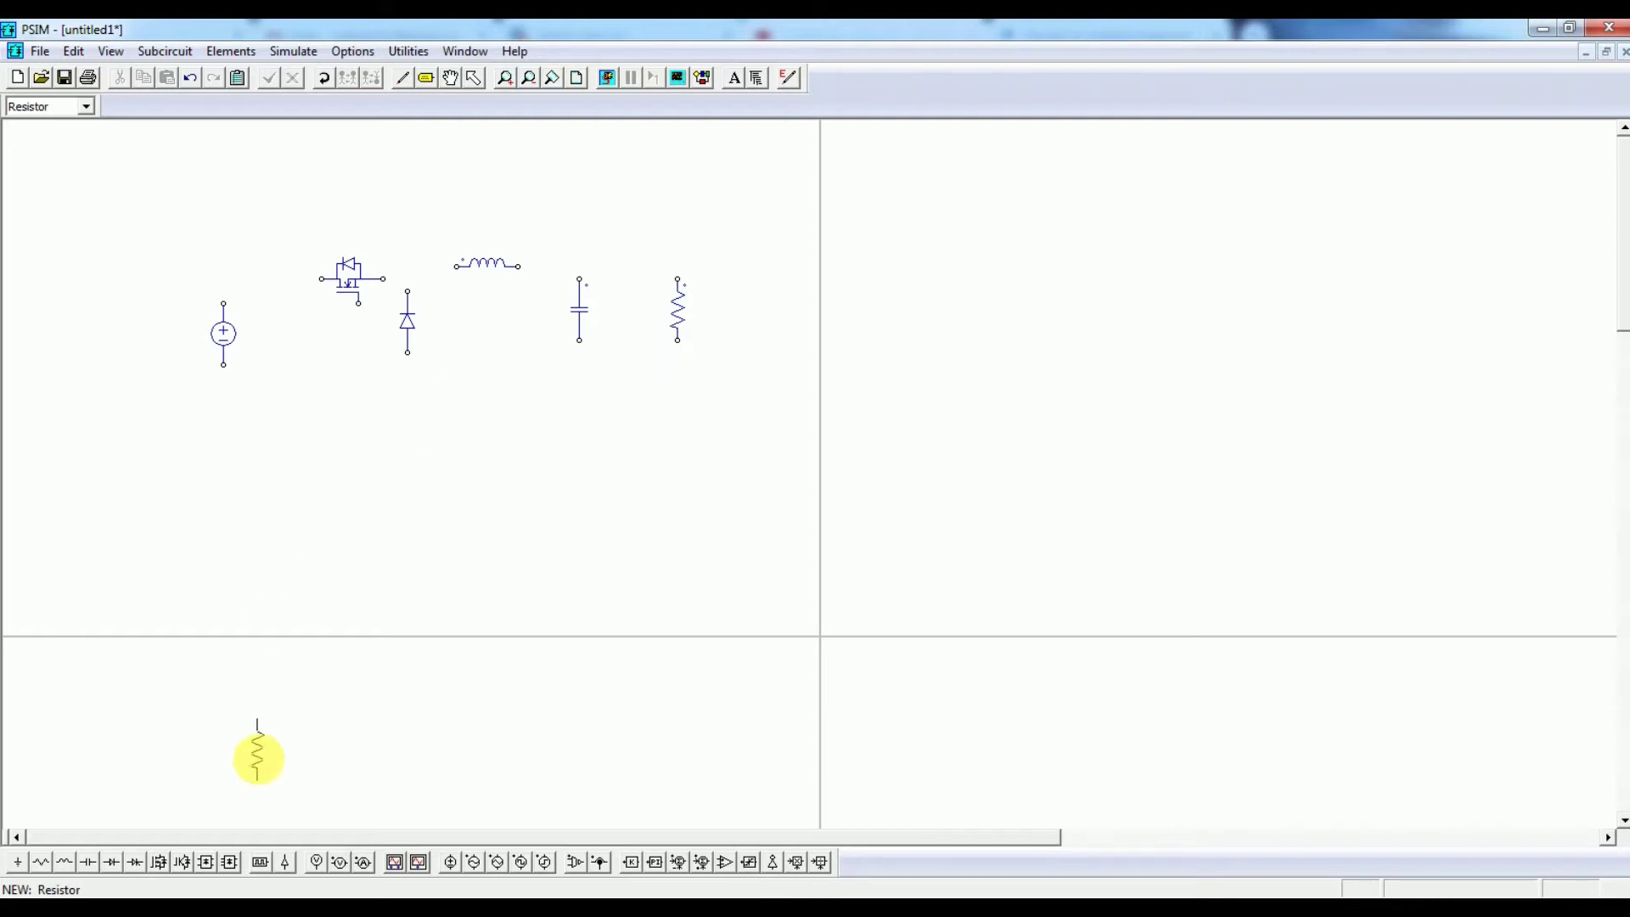
Place current sensors in front of the inductor, between the capacitor and resistor, and rotated vertically below the capacitor.
{"action": "left_click", "coordinate": [599, 862]}
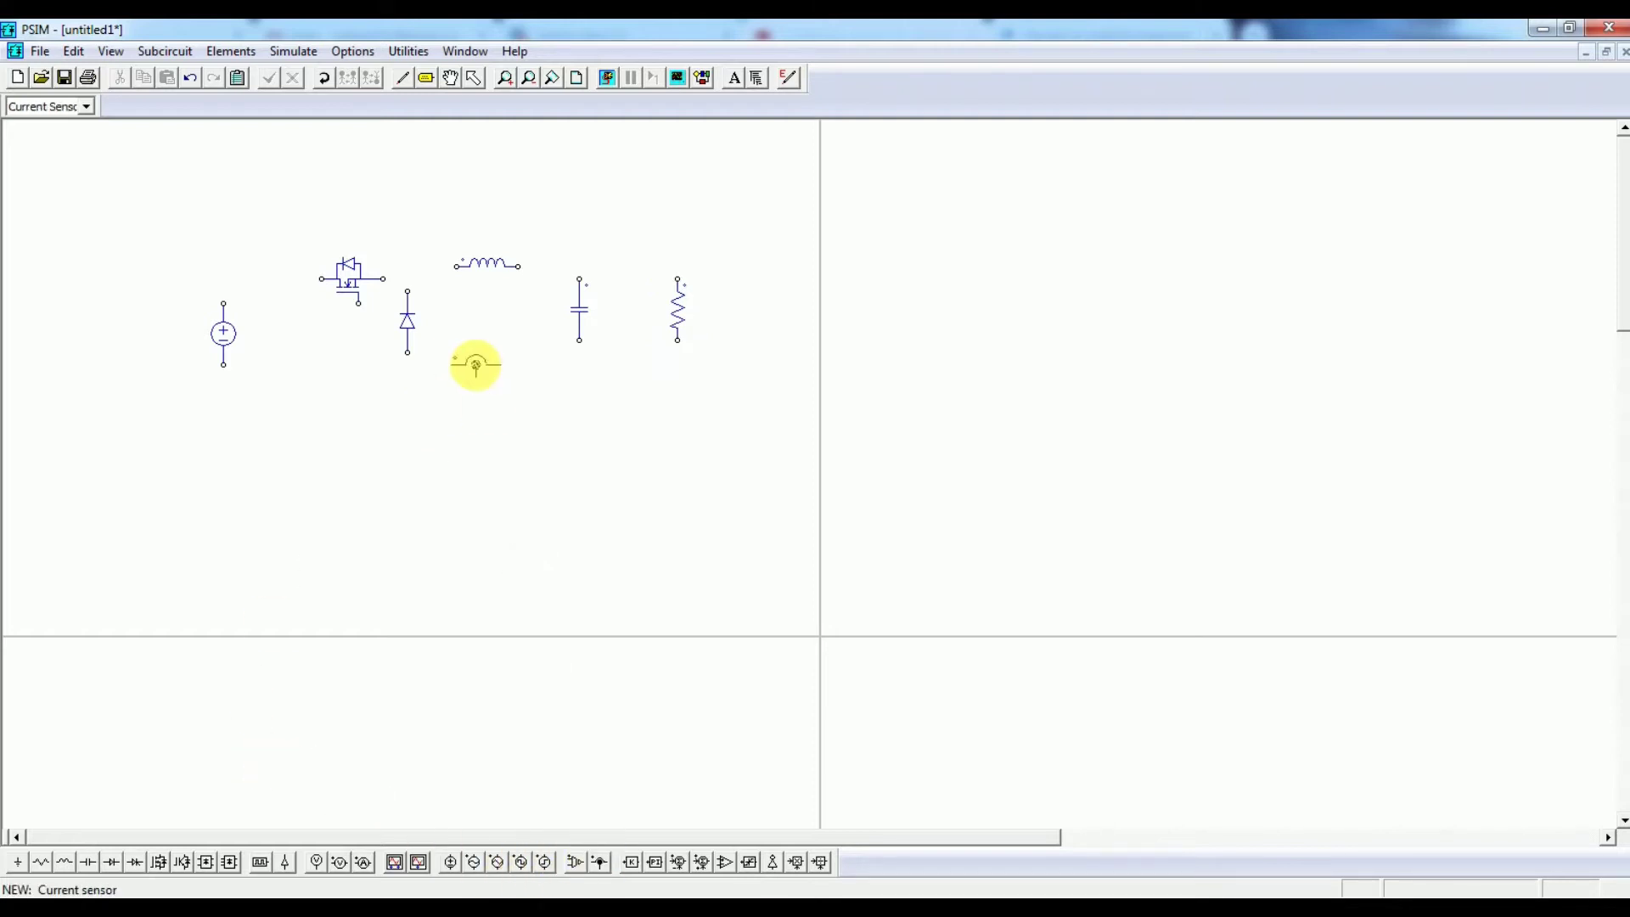
{"action": "left_click", "coordinate": [433, 265]}
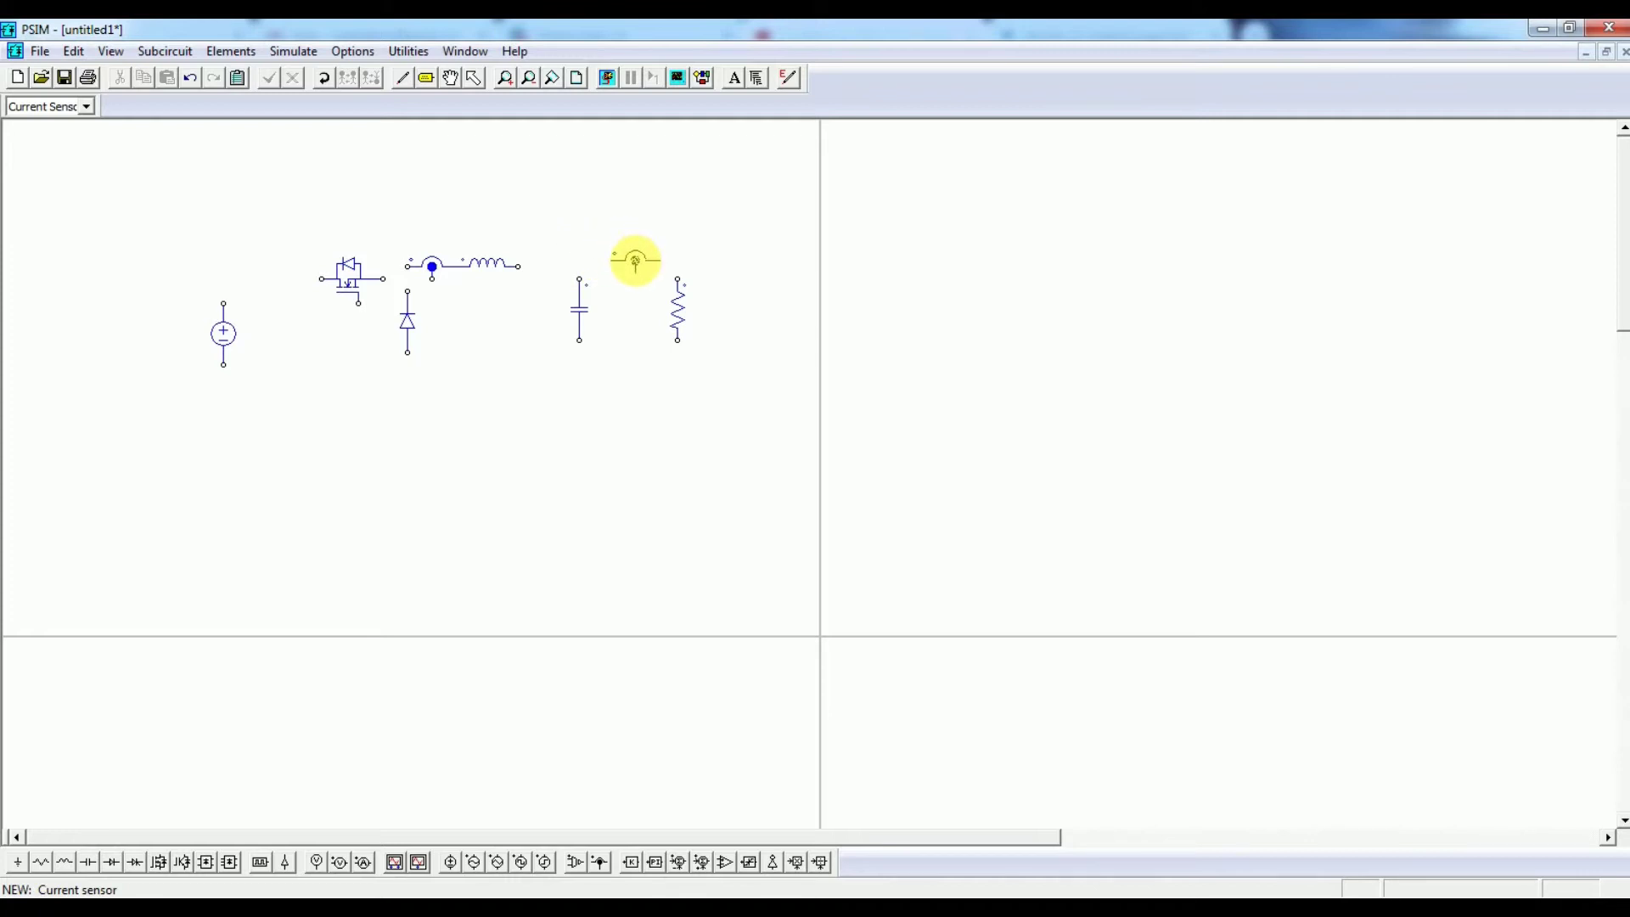
{"action": "left_click", "coordinate": [640, 266]}
{"action": "right_click", "coordinate": [582, 371]}
{"action": "left_click", "coordinate": [579, 365]}
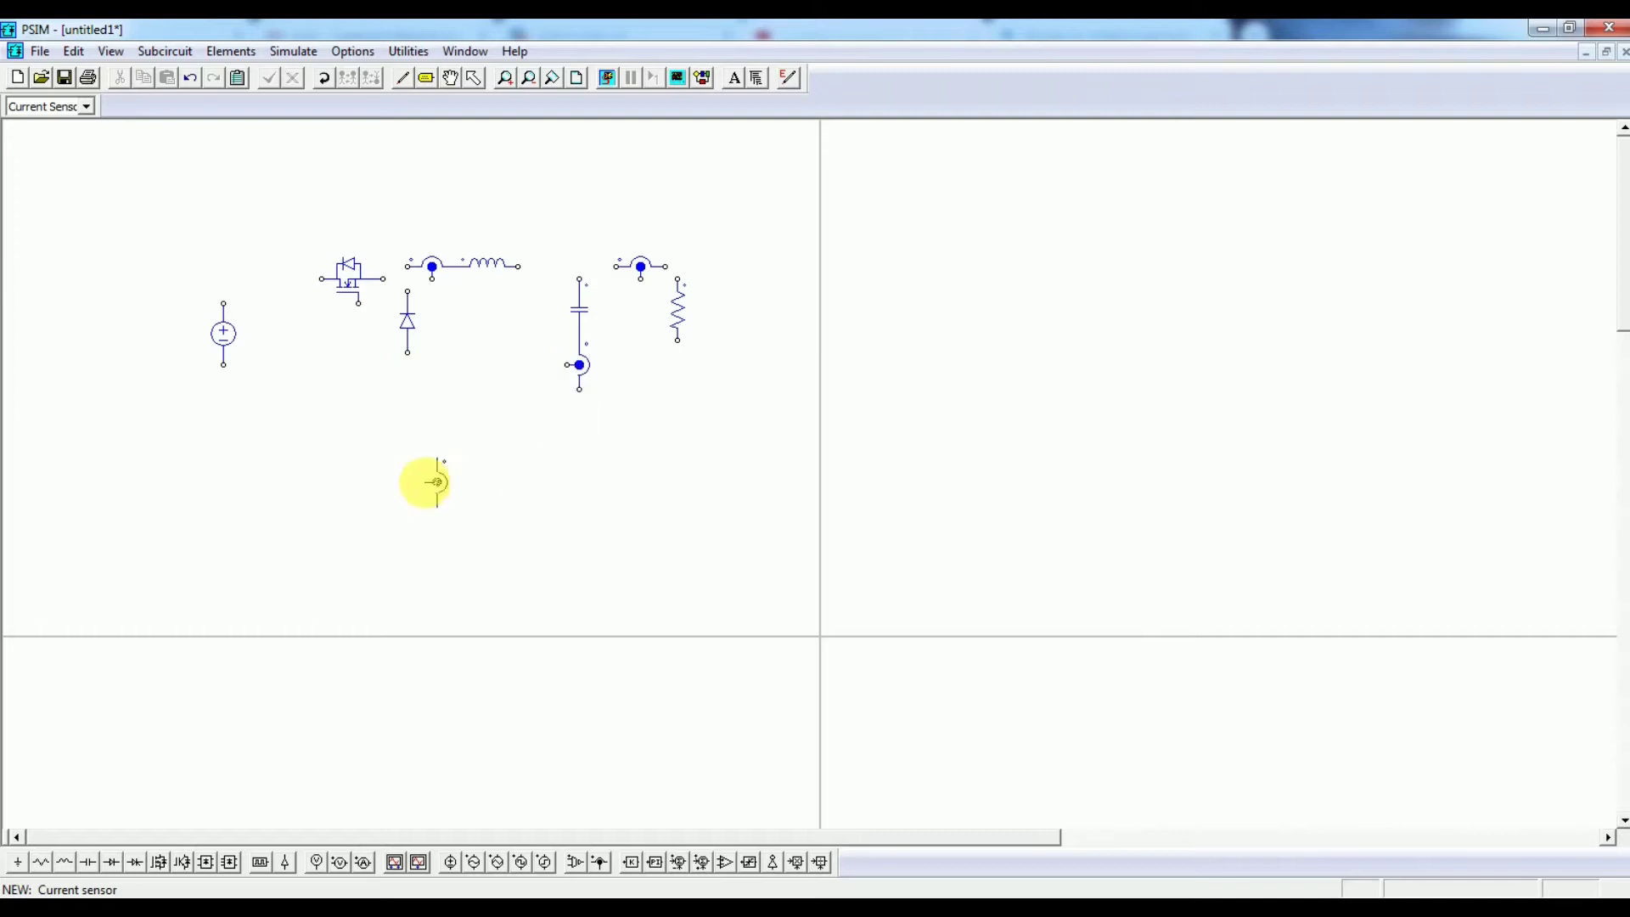
Wire the DC source, MOSFET, diode, inductor, capacitor and resistor branches together through the current sensors with a common return line.
{"action": "left_click", "coordinate": [408, 85]}
{"action": "left_click_drag", "start_coordinate": [320, 279], "coordinate": [223, 302]}
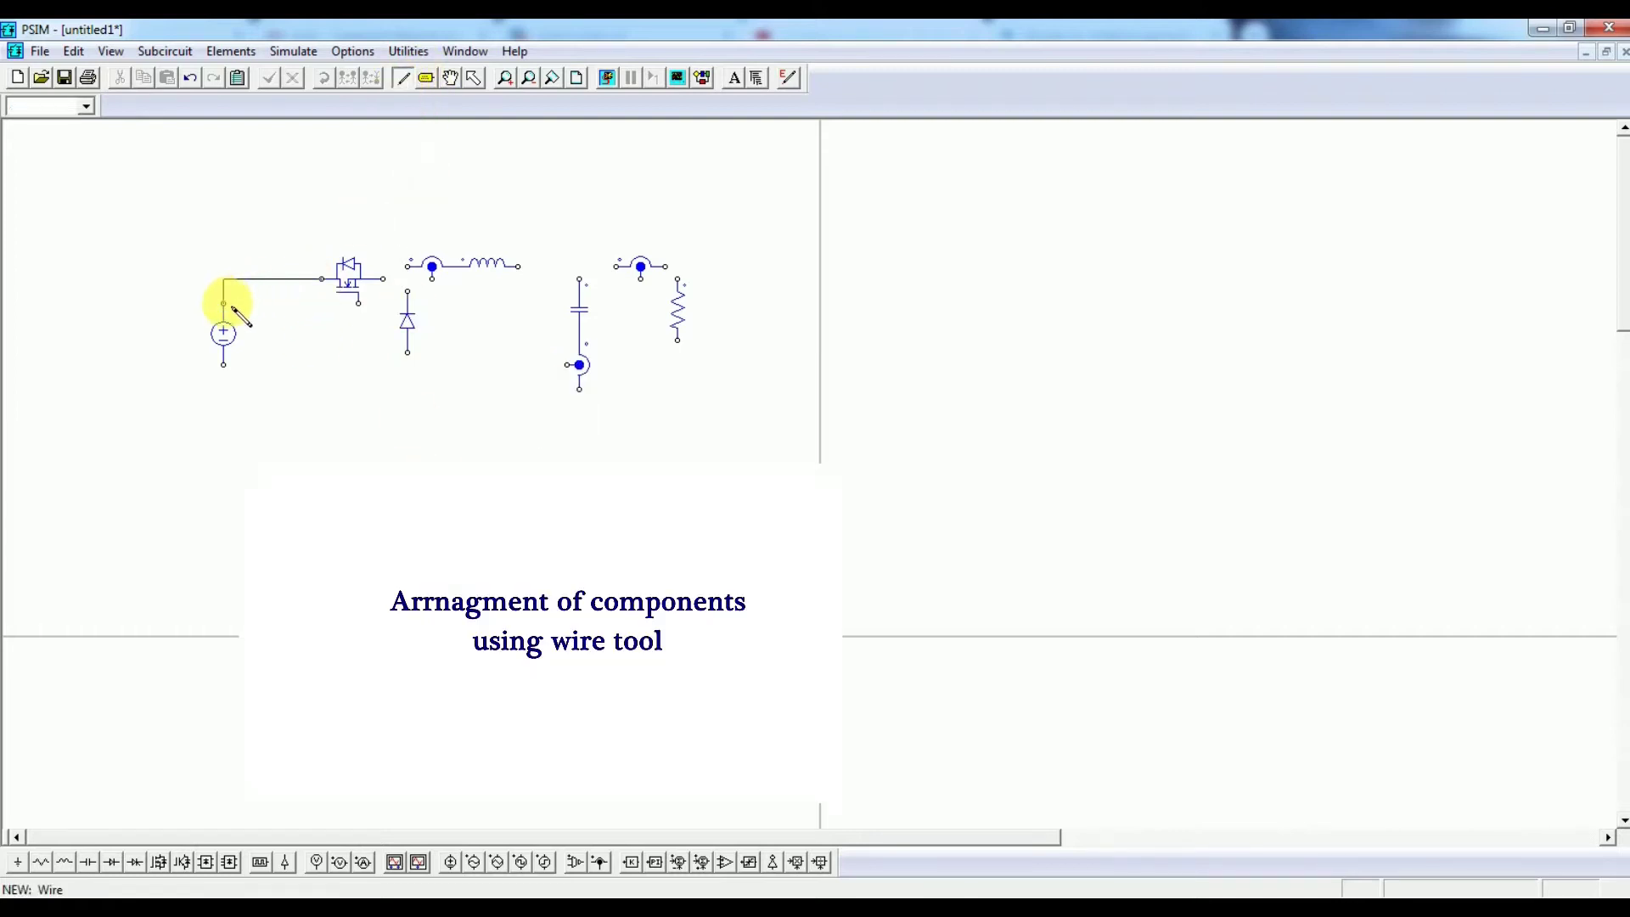
{"action": "left_click_drag", "start_coordinate": [387, 274], "coordinate": [407, 291]}
{"action": "left_click_drag", "start_coordinate": [517, 266], "coordinate": [633, 266]}
{"action": "mouse_move", "coordinate": [678, 341]}
{"action": "left_mouse_down"}
{"action": "mouse_move", "coordinate": [677, 451]}
{"action": "mouse_move", "coordinate": [226, 451]}
{"action": "mouse_move", "coordinate": [224, 365]}
{"action": "left_mouse_up"}
{"action": "left_click_drag", "start_coordinate": [408, 352], "coordinate": [408, 451]}
{"action": "left_click_drag", "start_coordinate": [579, 390], "coordinate": [579, 451]}
{"action": "left_click", "coordinate": [474, 78]}
Attach a voltage probe to the output of each of the three current sensors, rotating the one for the capacitor branch.
{"action": "left_click", "coordinate": [316, 861]}
{"action": "left_click", "coordinate": [432, 303]}
{"action": "right_click", "coordinate": [539, 364]}
{"action": "left_click", "coordinate": [542, 365]}
{"action": "left_click", "coordinate": [640, 303]}
{"action": "key", "text": "Escape"}
Name the inductor-branch probe IL, the capacitor-branch probe IC and the load-branch probe Vo.
{"action": "double_click", "coordinate": [431, 303]}
{"action": "type", "text": "IL"}
{"action": "left_click", "coordinate": [472, 203]}
{"action": "double_click", "coordinate": [541, 365]}
{"action": "type", "text": "IC"}
{"action": "left_click", "coordinate": [472, 203]}
{"action": "double_click", "coordinate": [640, 304]}
{"action": "left_click_drag", "start_coordinate": [411, 319], "coordinate": [29, 327]}
{"action": "type", "text": "Vo"}
{"action": "left_click", "coordinate": [472, 203]}
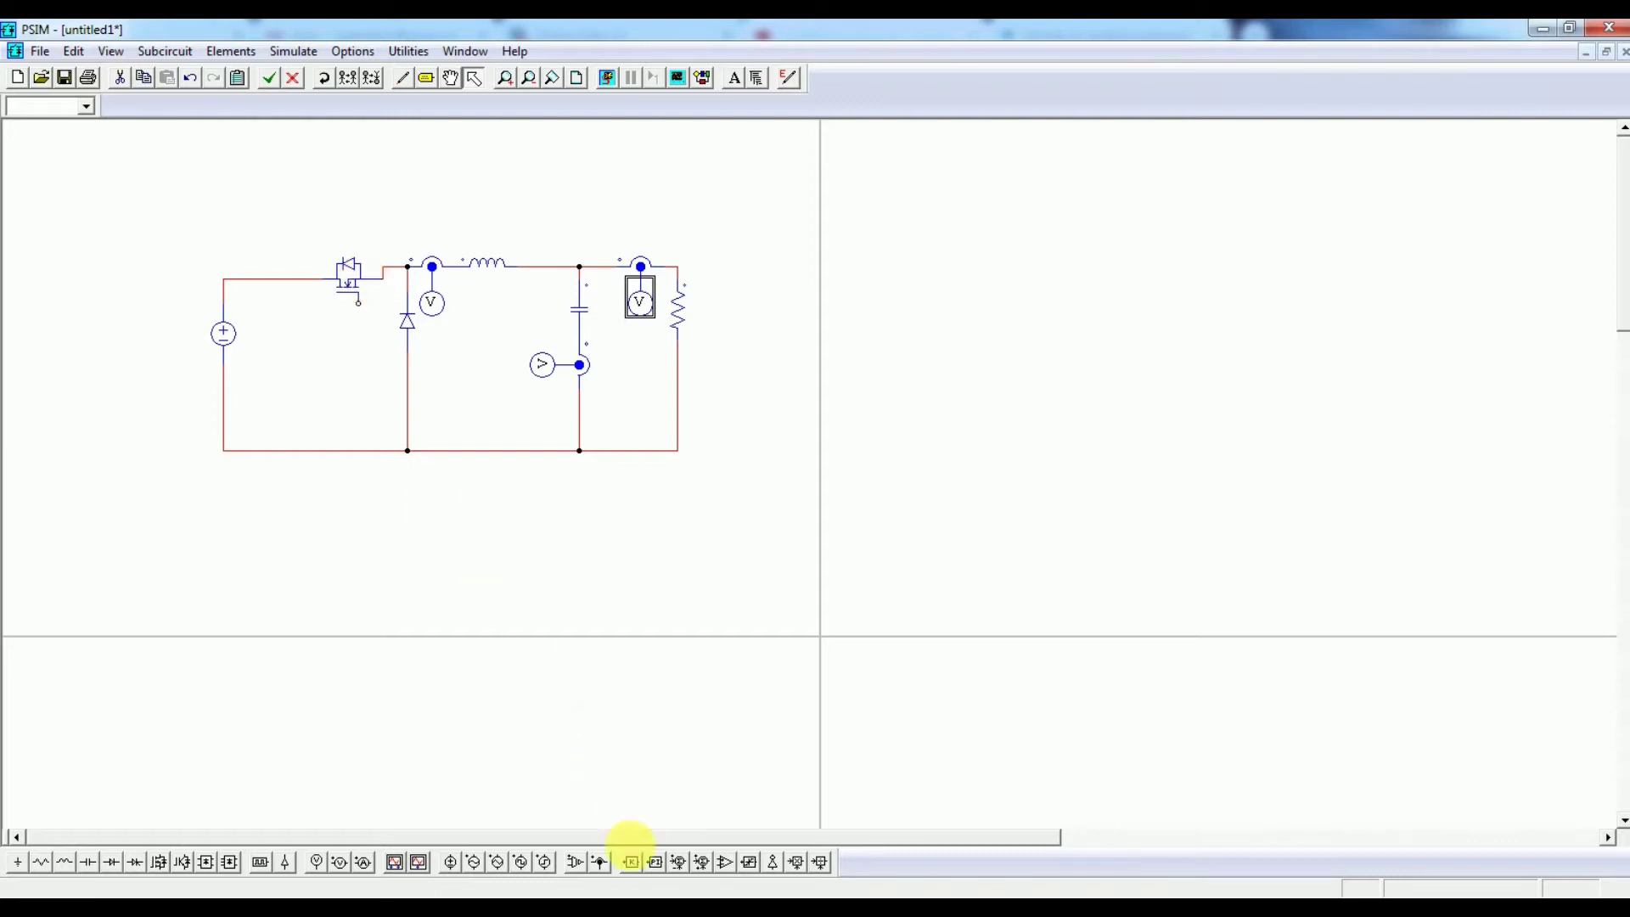
Place a square-wave voltage source below the MOSFET gate and ground its lower terminal.
{"action": "left_click", "coordinate": [520, 862]}
{"action": "left_click", "coordinate": [346, 373]}
{"action": "left_click", "coordinate": [17, 862]}
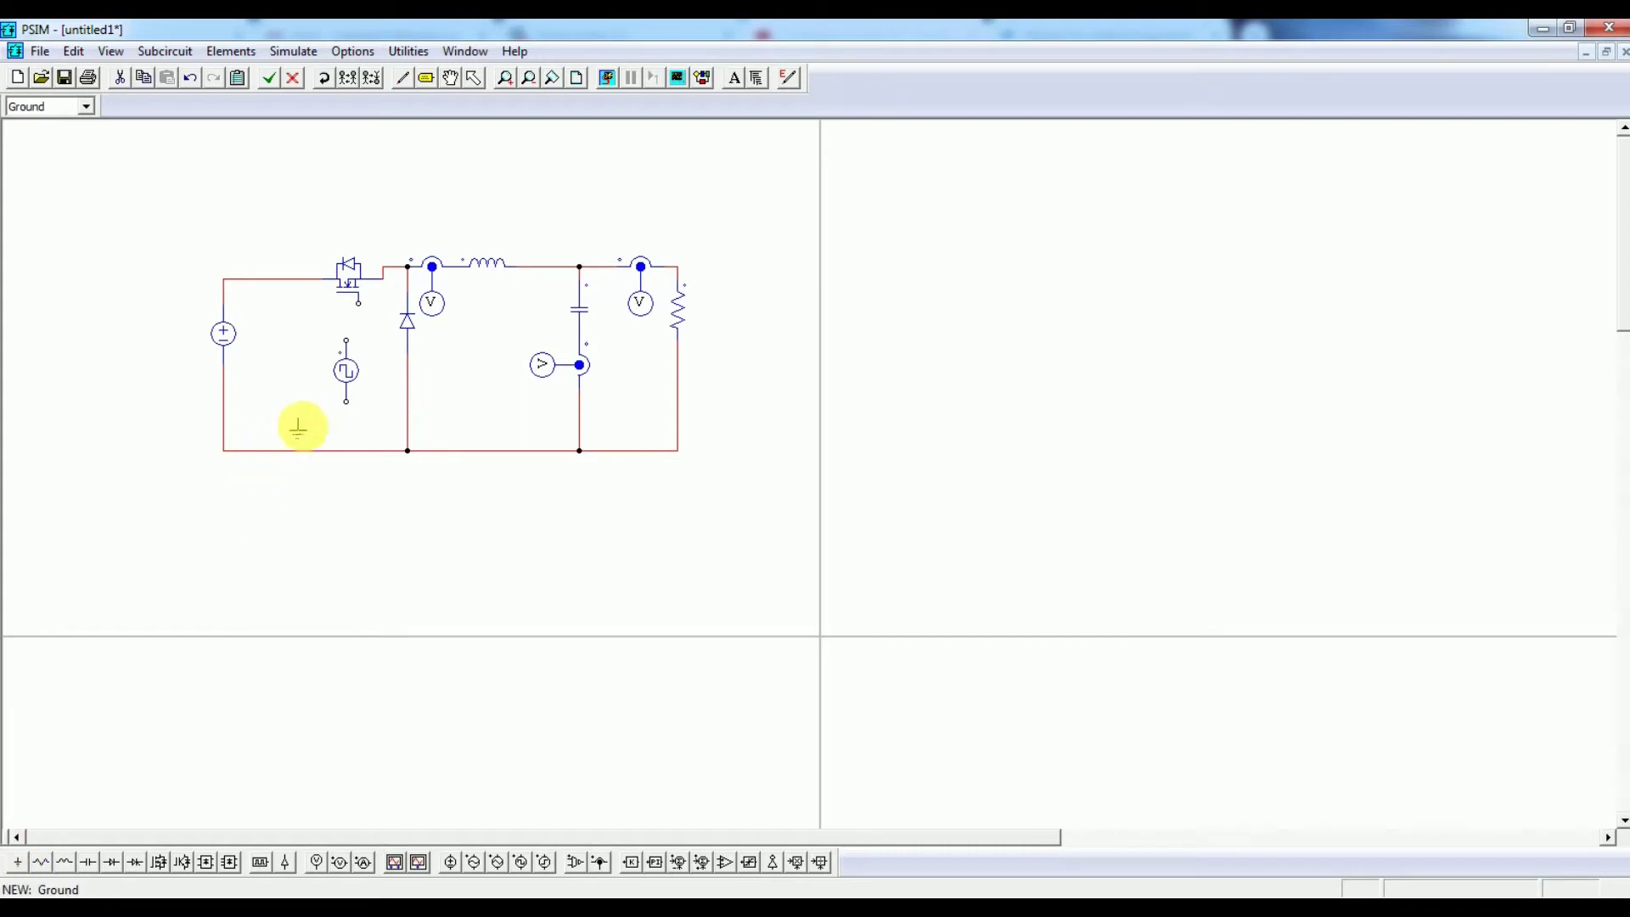
{"action": "left_click", "coordinate": [346, 414]}
Add an on-off switch controller at the MOSFET gate and wire its input to the square-wave source.
{"action": "left_click", "coordinate": [259, 863]}
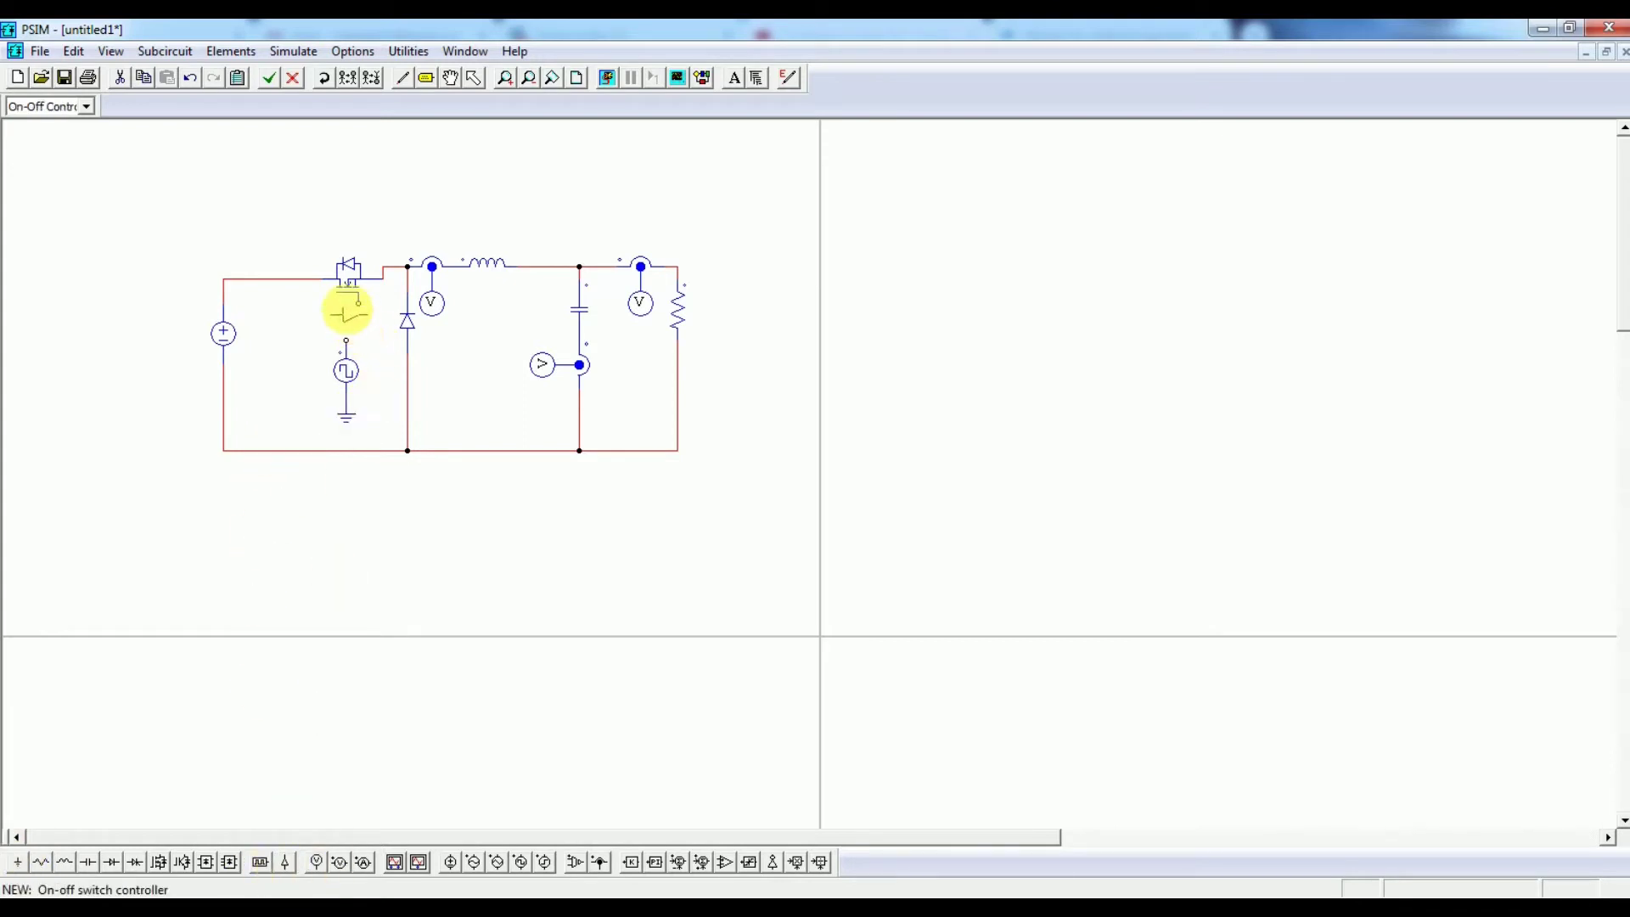
{"action": "left_click", "coordinate": [340, 303]}
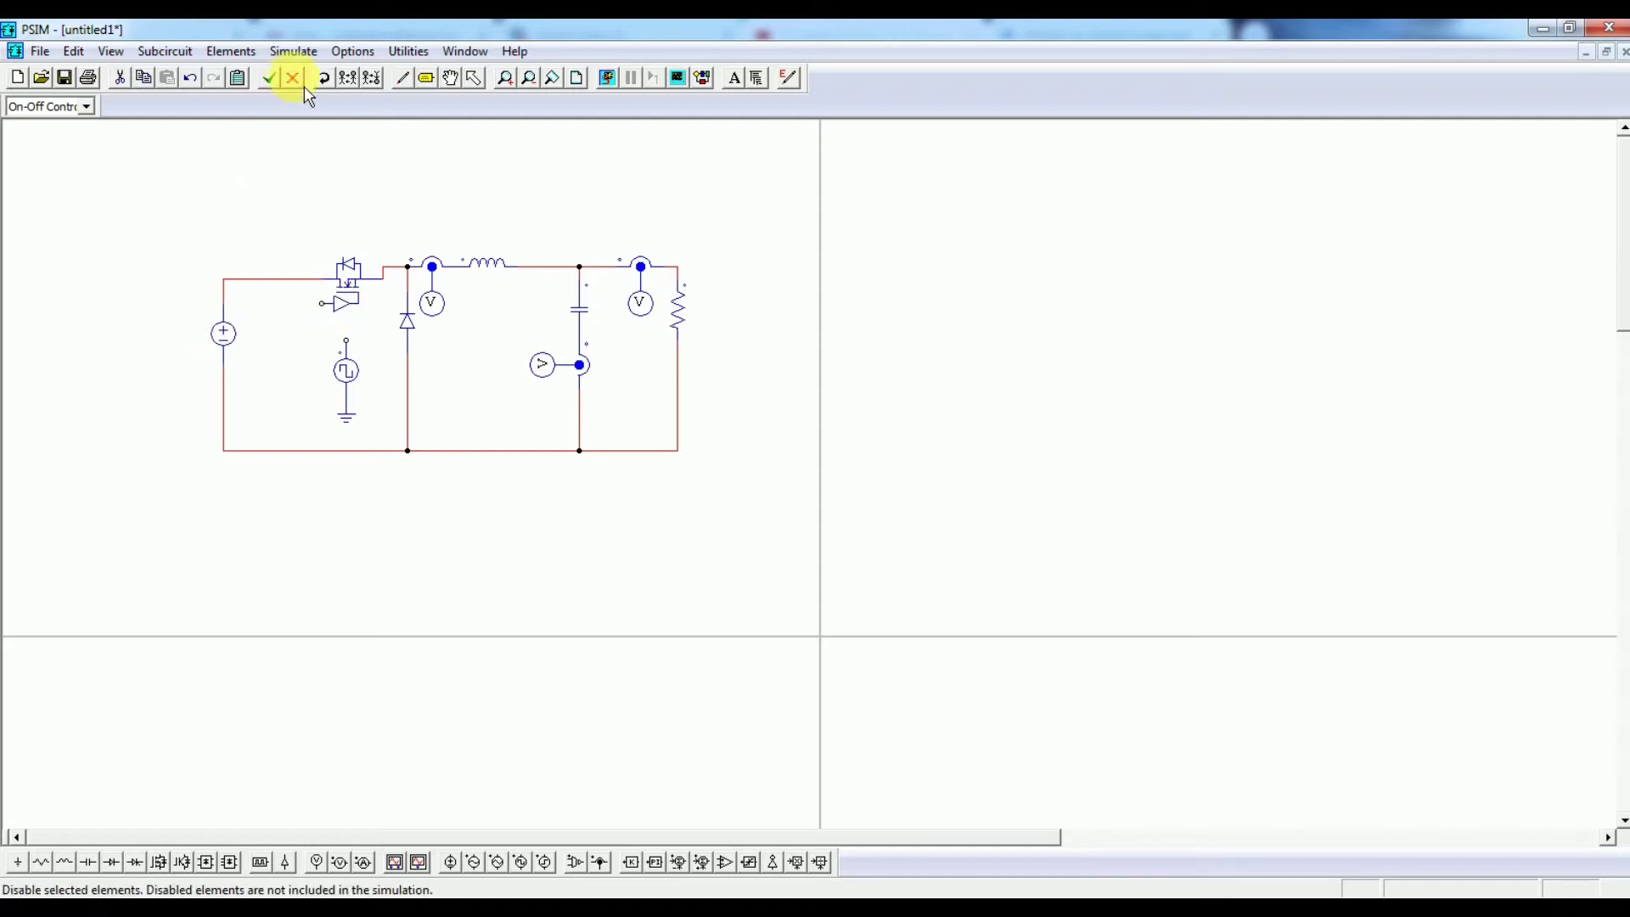
{"action": "left_click", "coordinate": [402, 77]}
{"action": "left_click_drag", "start_coordinate": [320, 303], "coordinate": [346, 341]}
{"action": "key", "text": "Escape"}
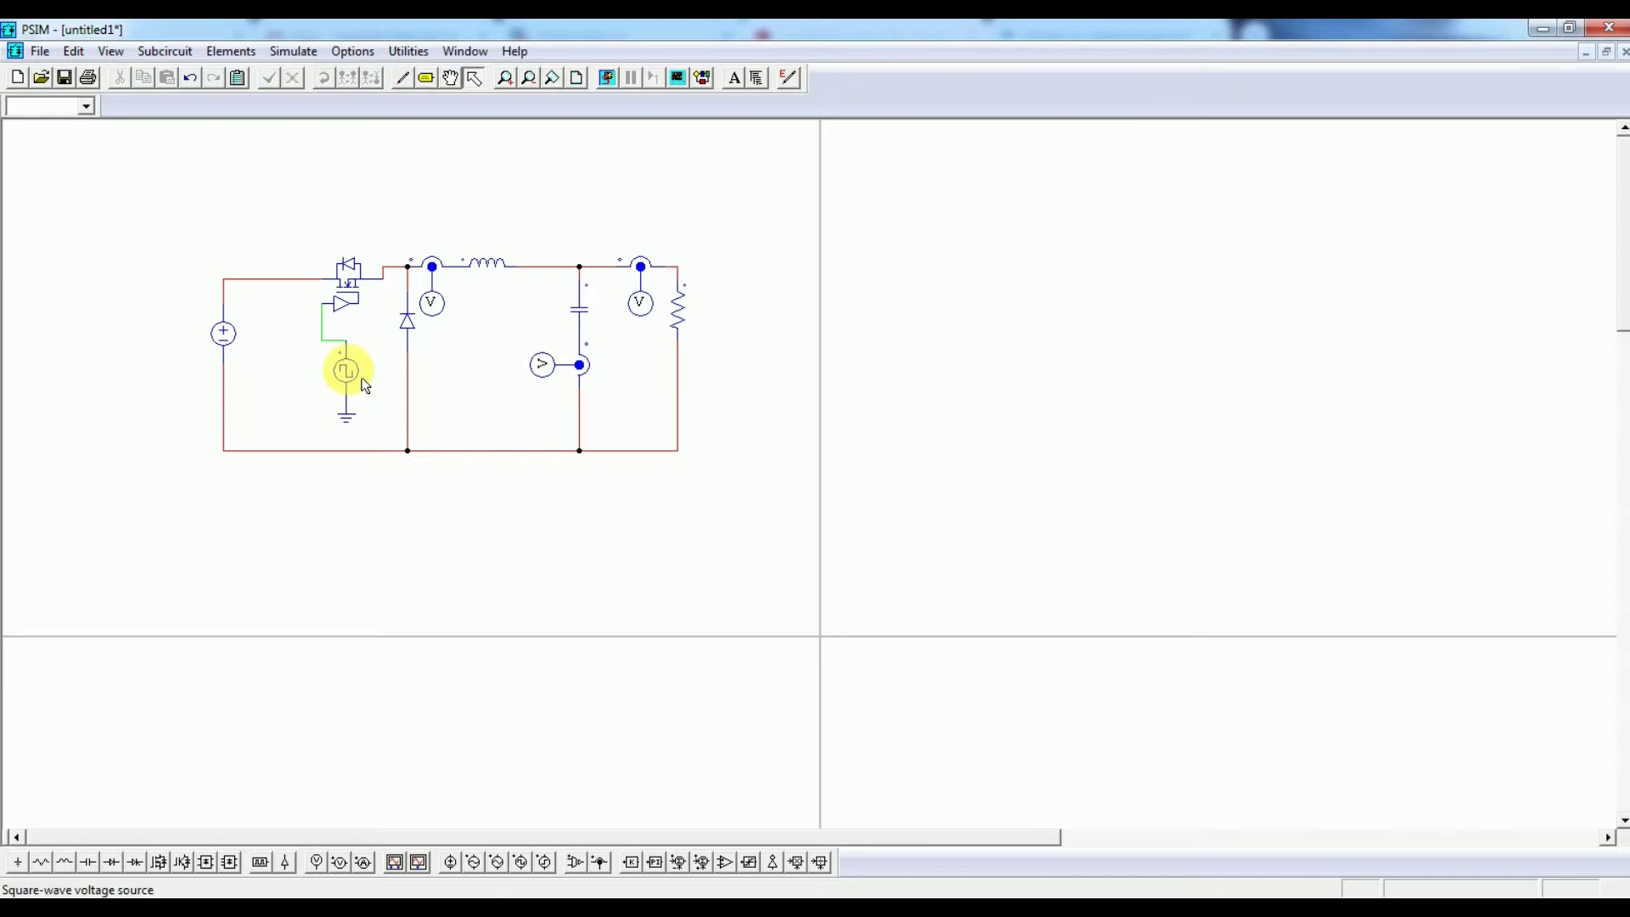
Set the square-wave source's frequency to 20000 and its duty cycle to 0.4.
{"action": "double_click", "coordinate": [365, 384]}
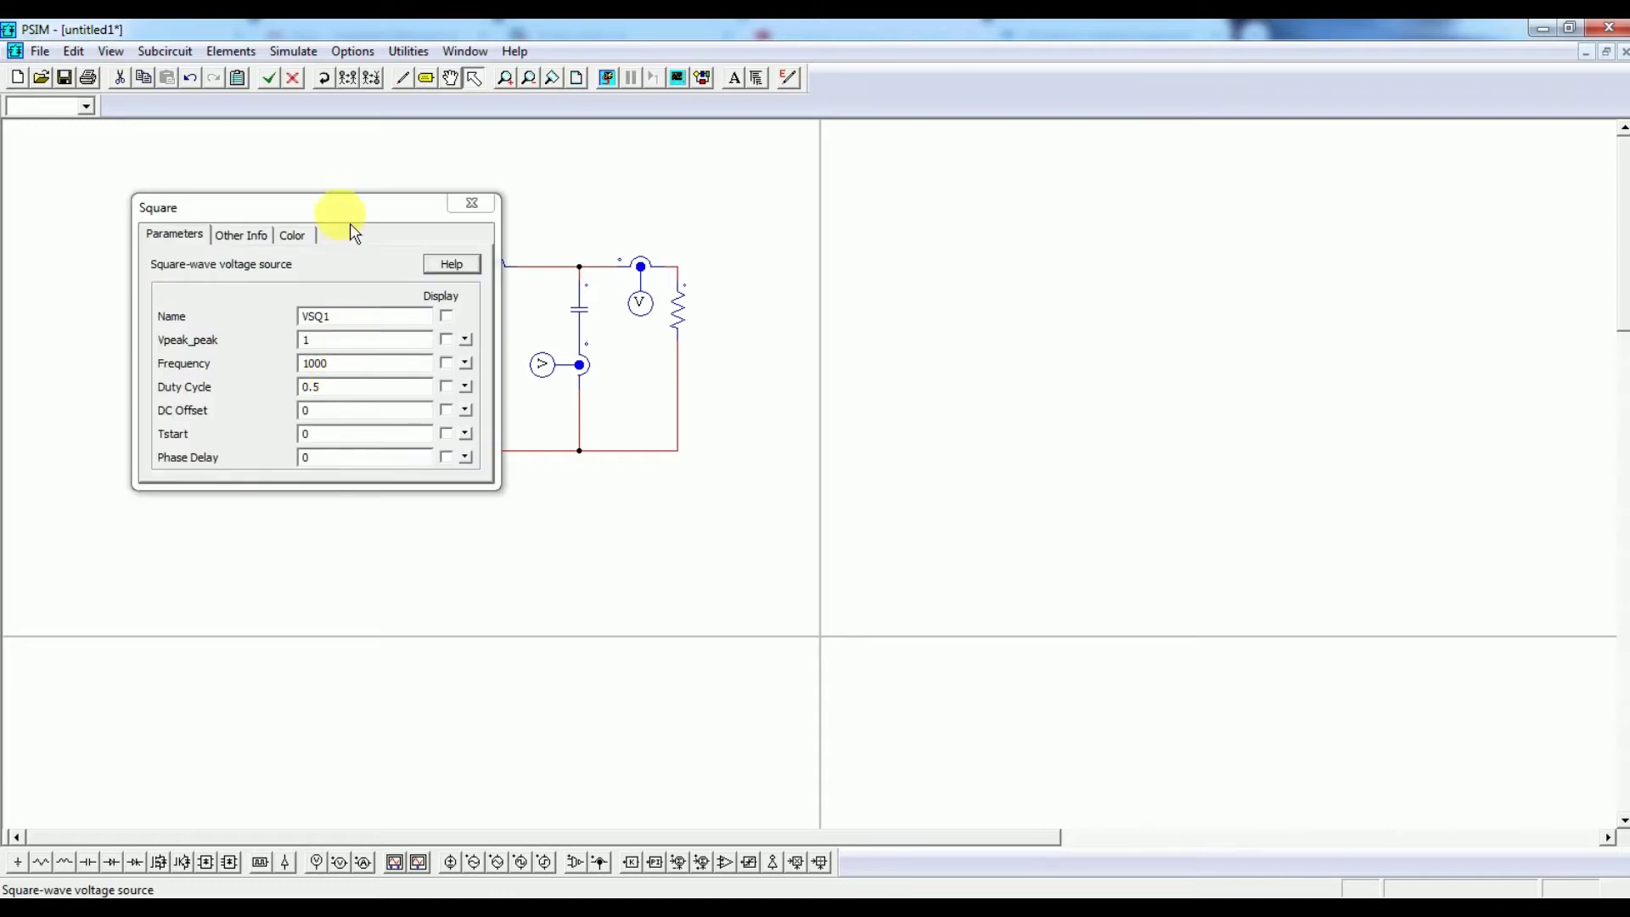
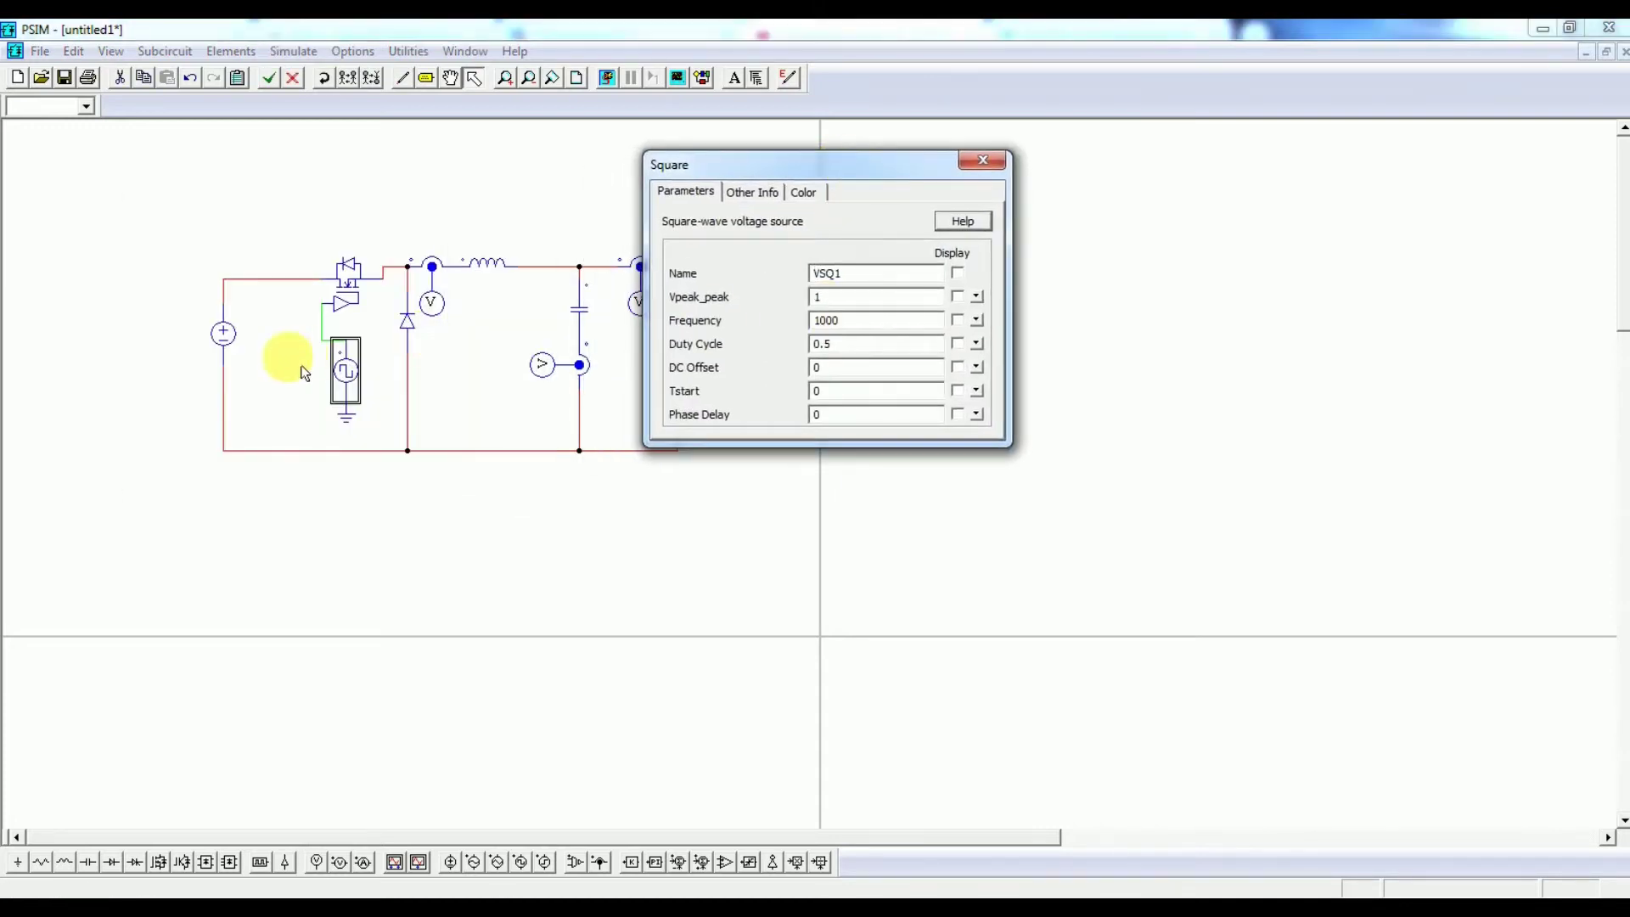
{"action": "double_click", "coordinate": [861, 326]}
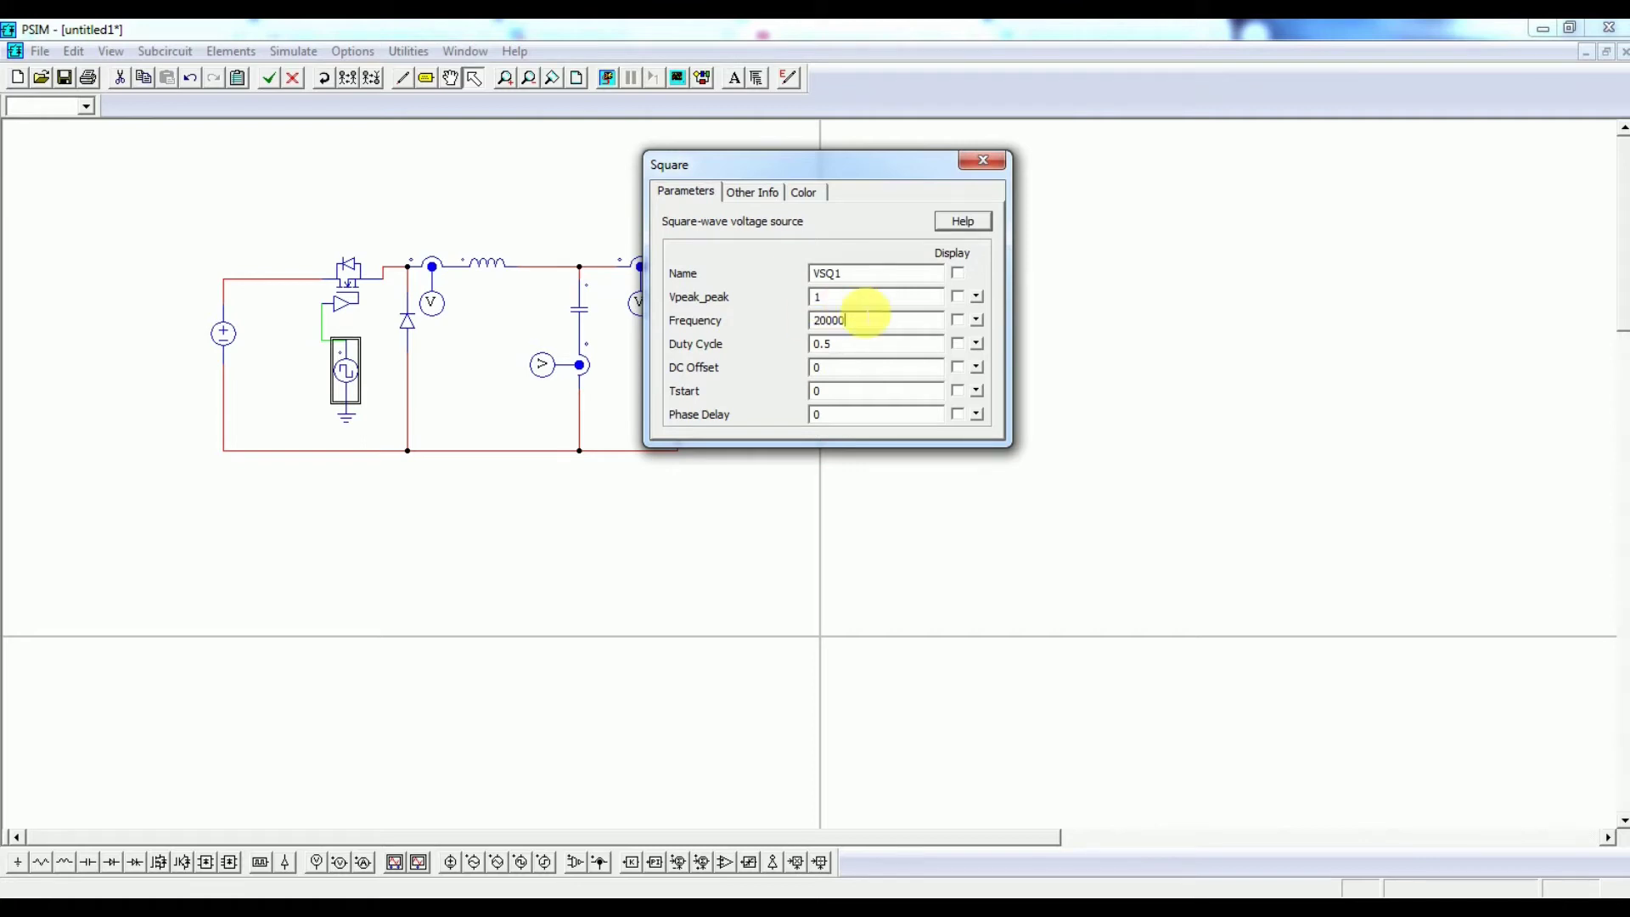
{"action": "left_click_drag", "start_coordinate": [849, 344], "coordinate": [703, 357]}
{"action": "type", "text": "0."}
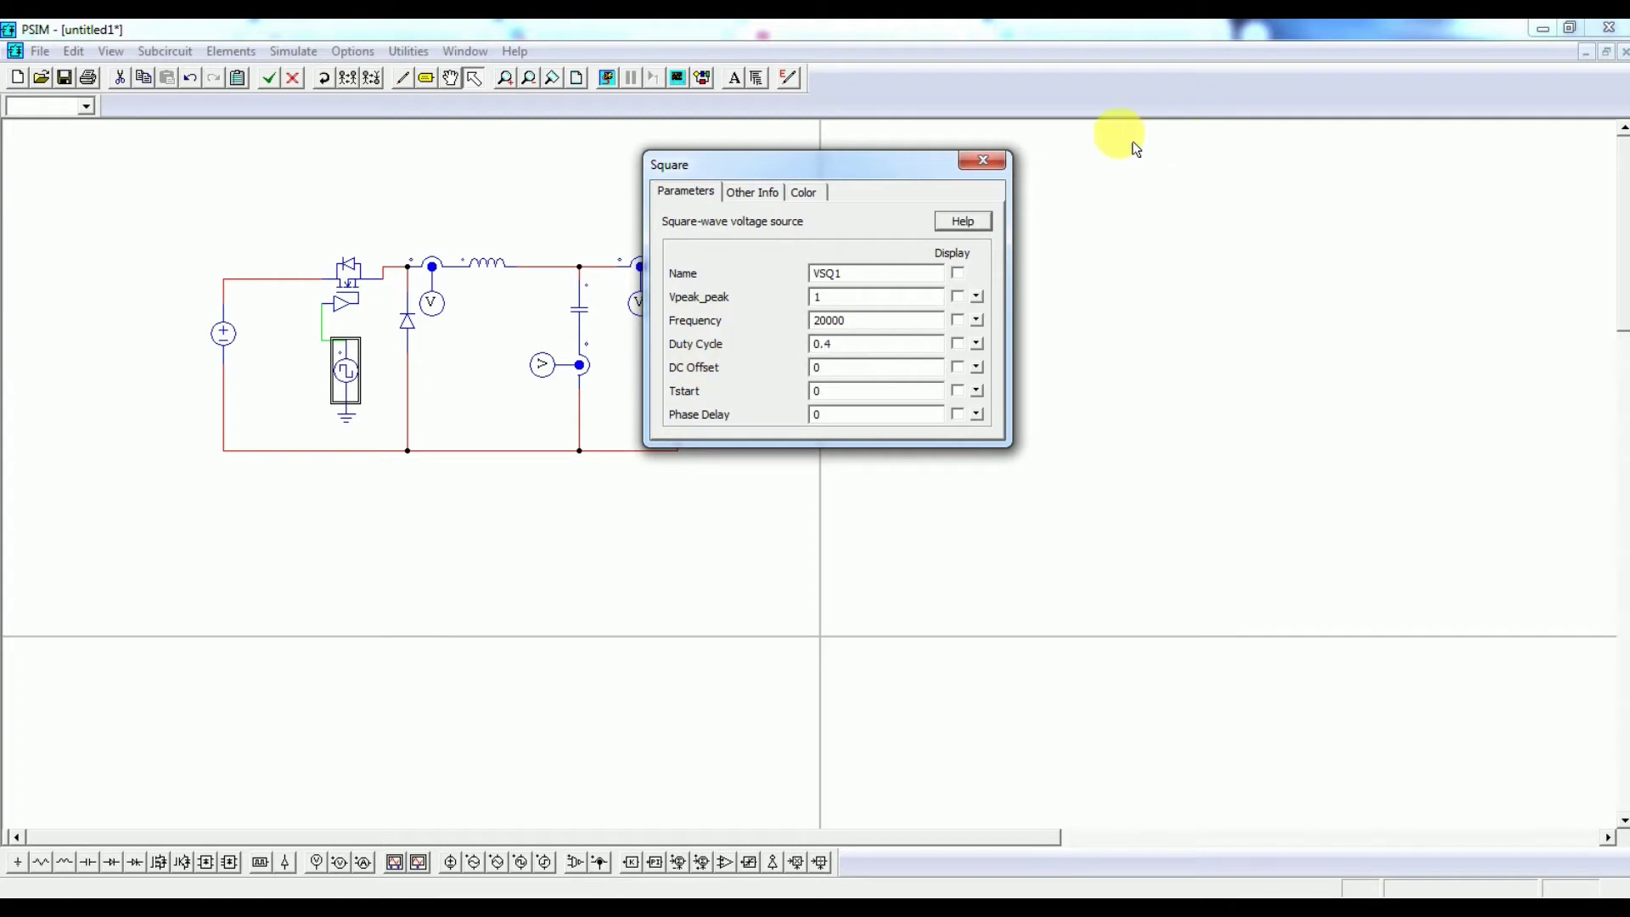
{"action": "left_click", "coordinate": [982, 160]}
Set the DC voltage source's amplitude to 50.
{"action": "double_click", "coordinate": [235, 352]}
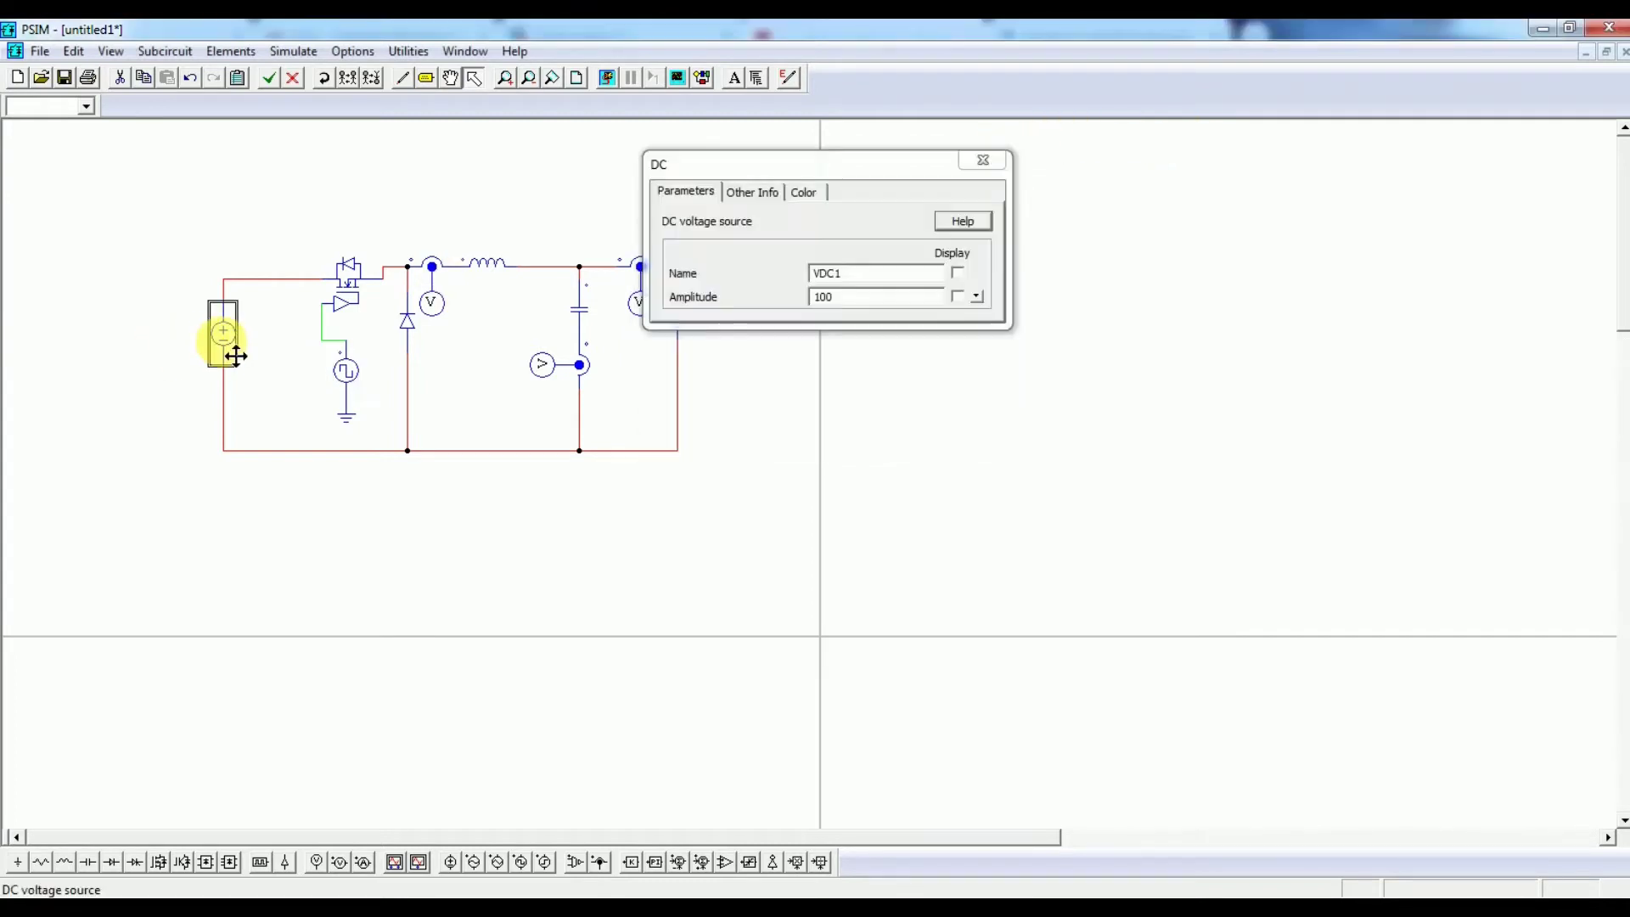
{"action": "left_click_drag", "start_coordinate": [832, 297], "coordinate": [721, 316]}
{"action": "type", "text": "50"}
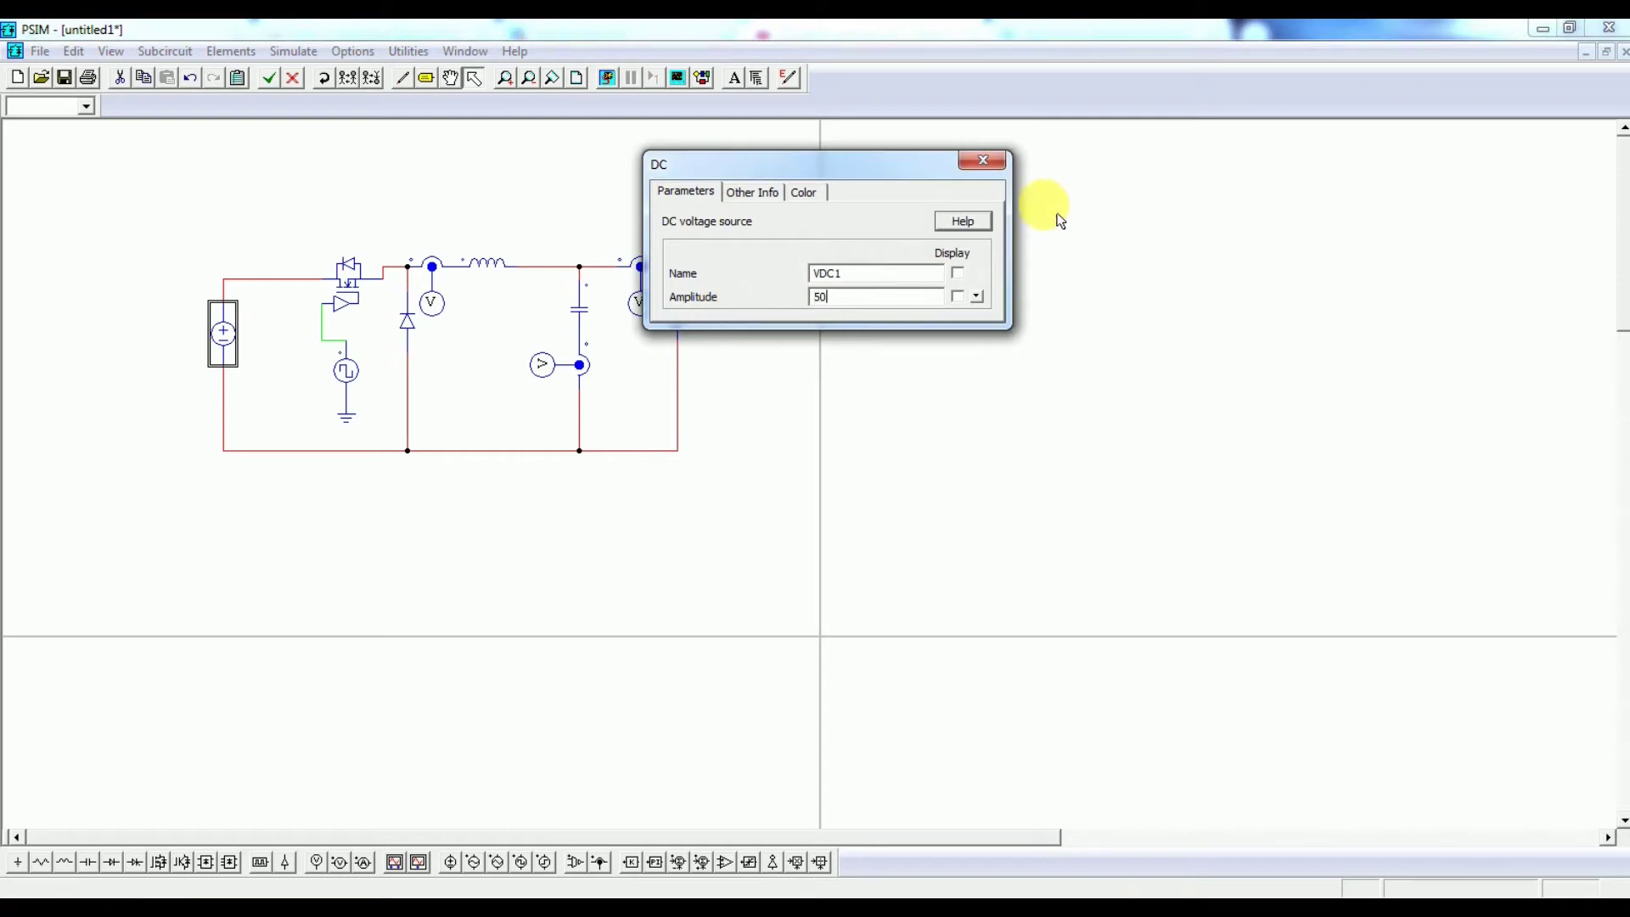
{"action": "left_click", "coordinate": [974, 160]}
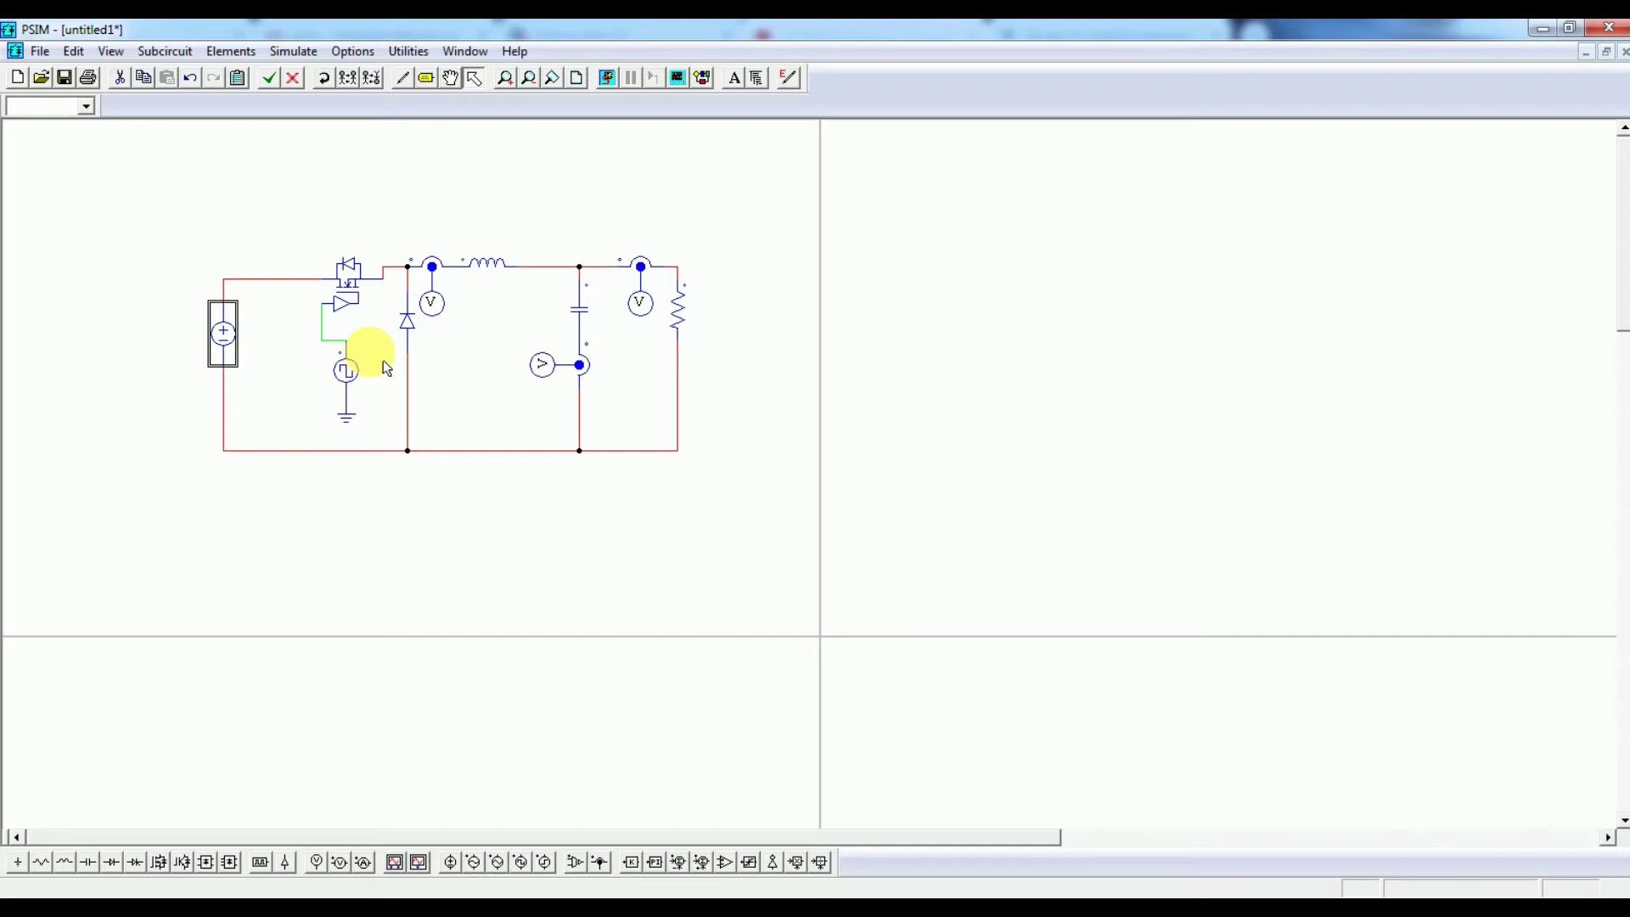
{"action": "double_click", "coordinate": [358, 375]}
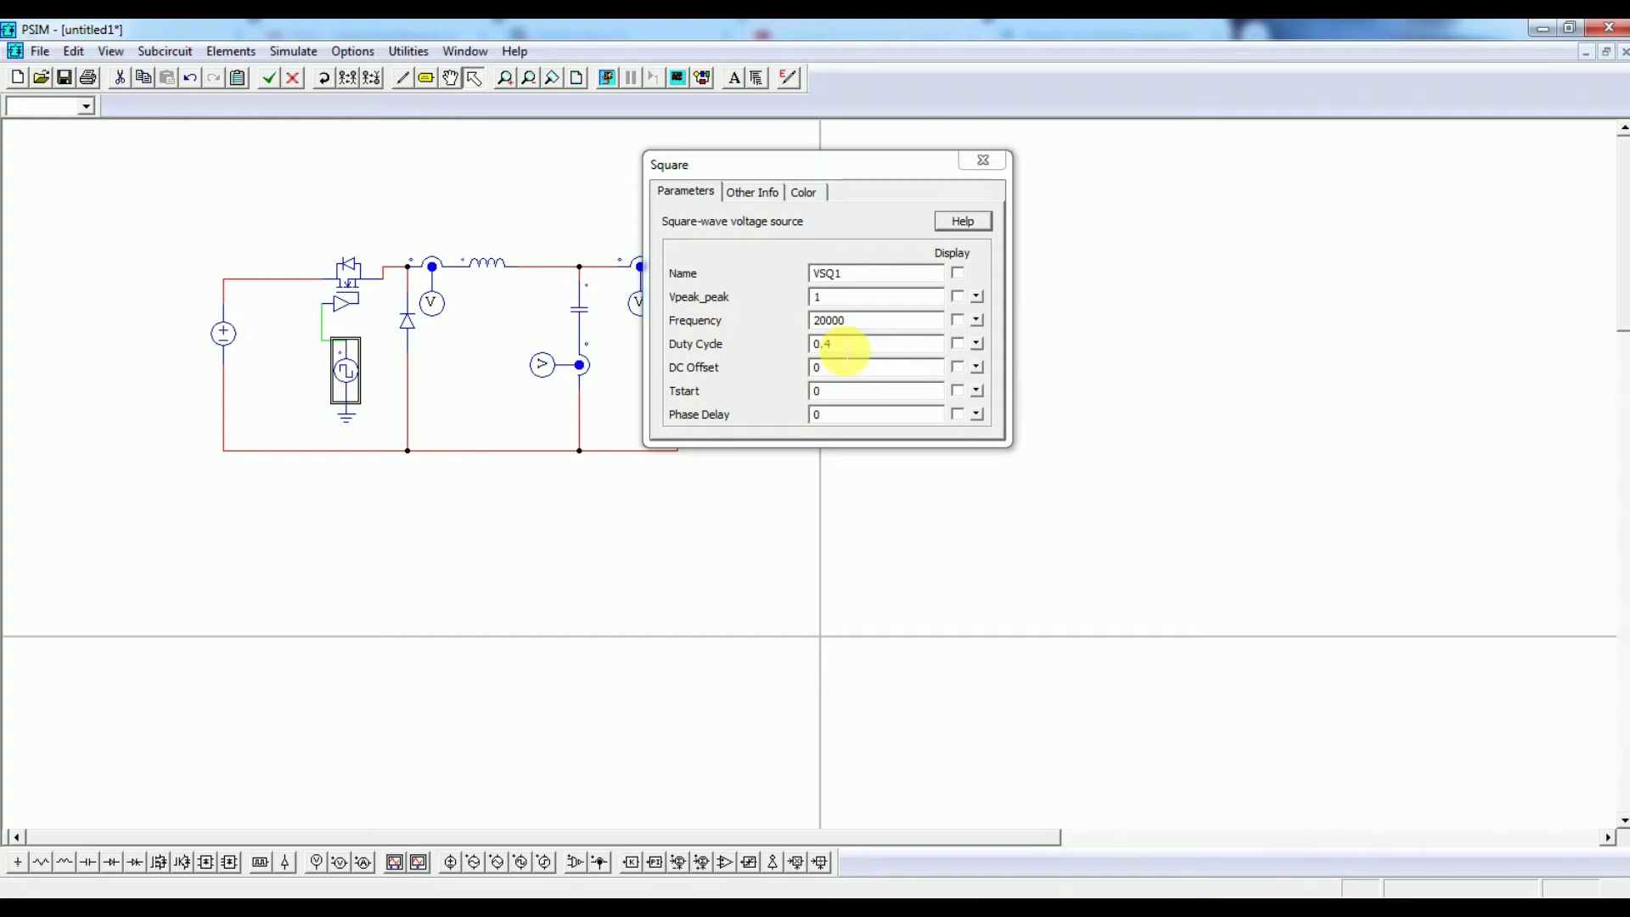
{"action": "left_click", "coordinate": [982, 162]}
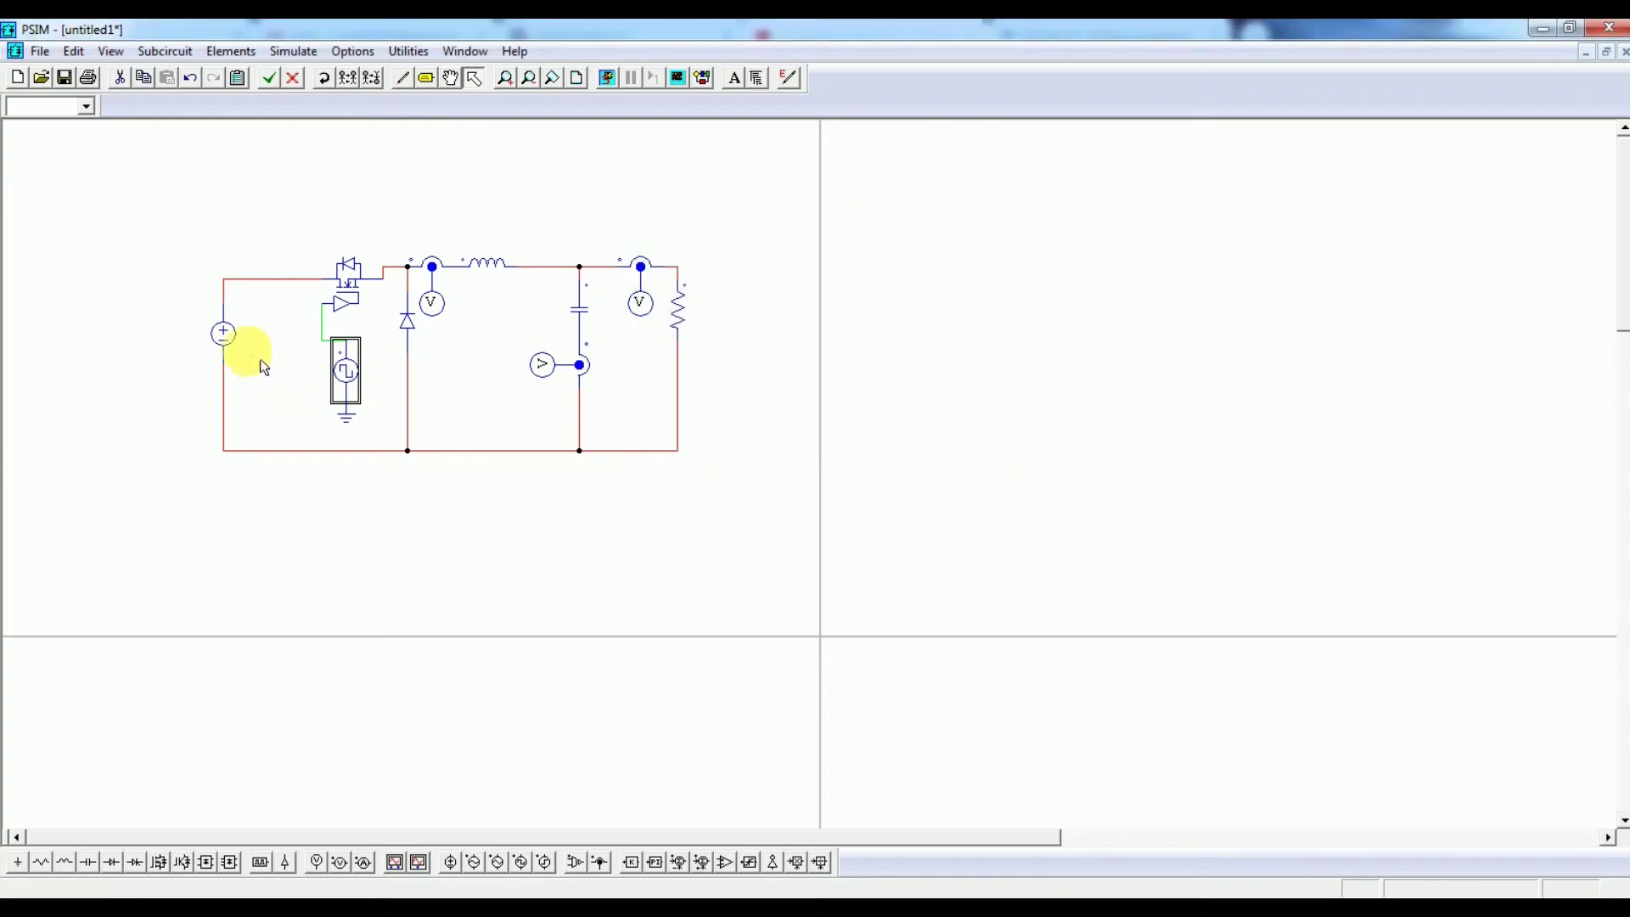
Set the load resistor's resistance to 20.
{"action": "double_click", "coordinate": [684, 321]}
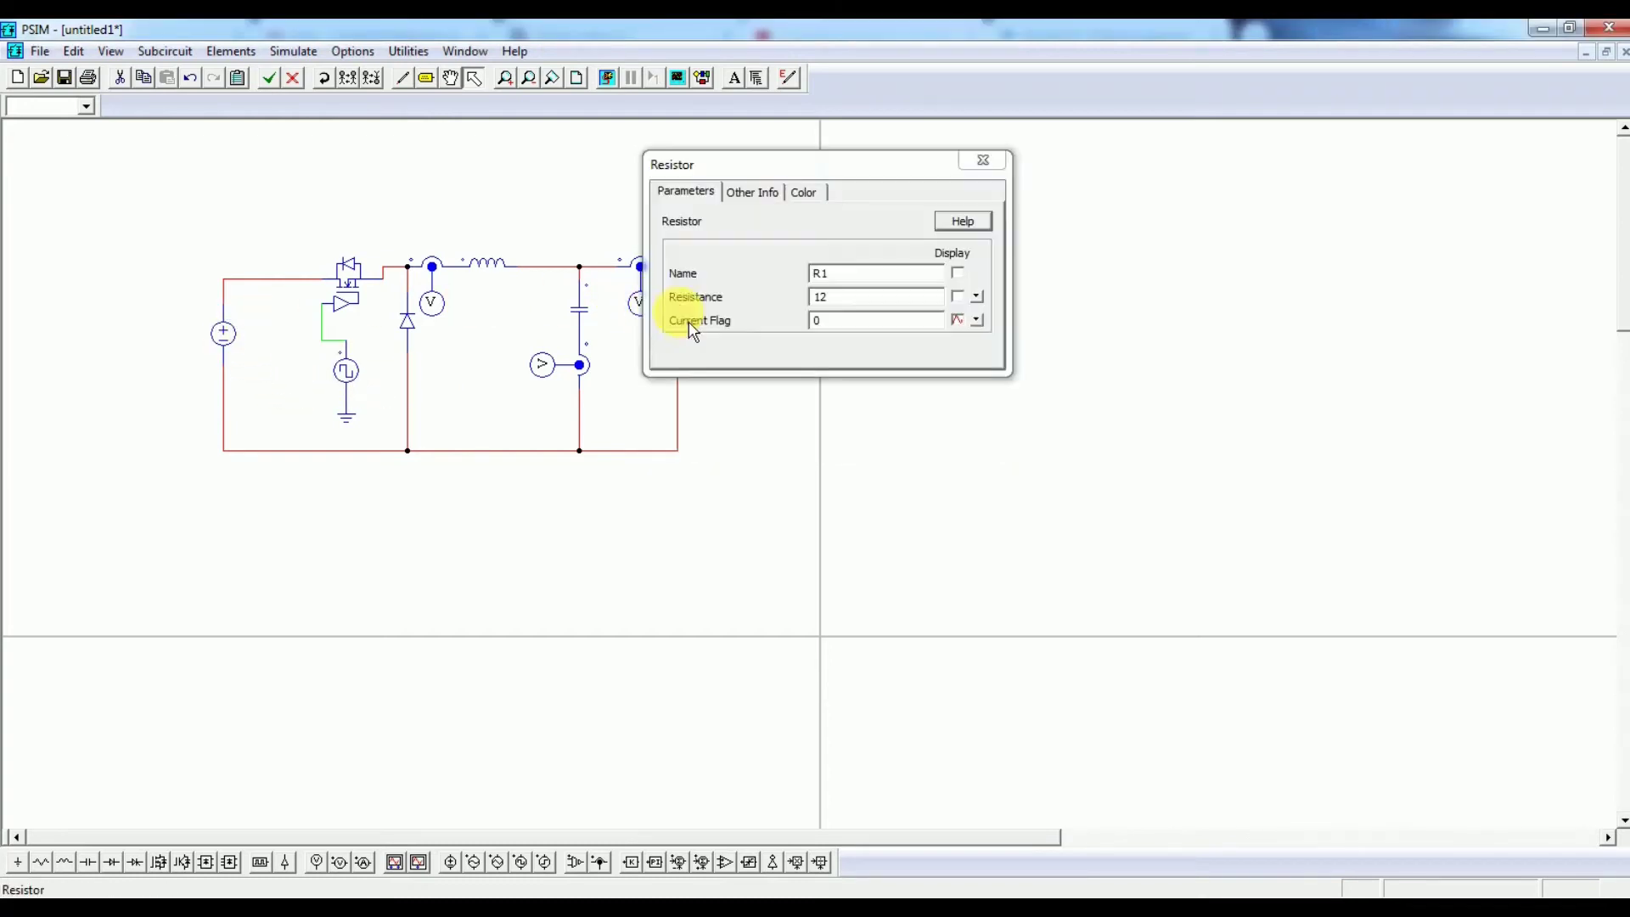
{"action": "type", "text": "20"}
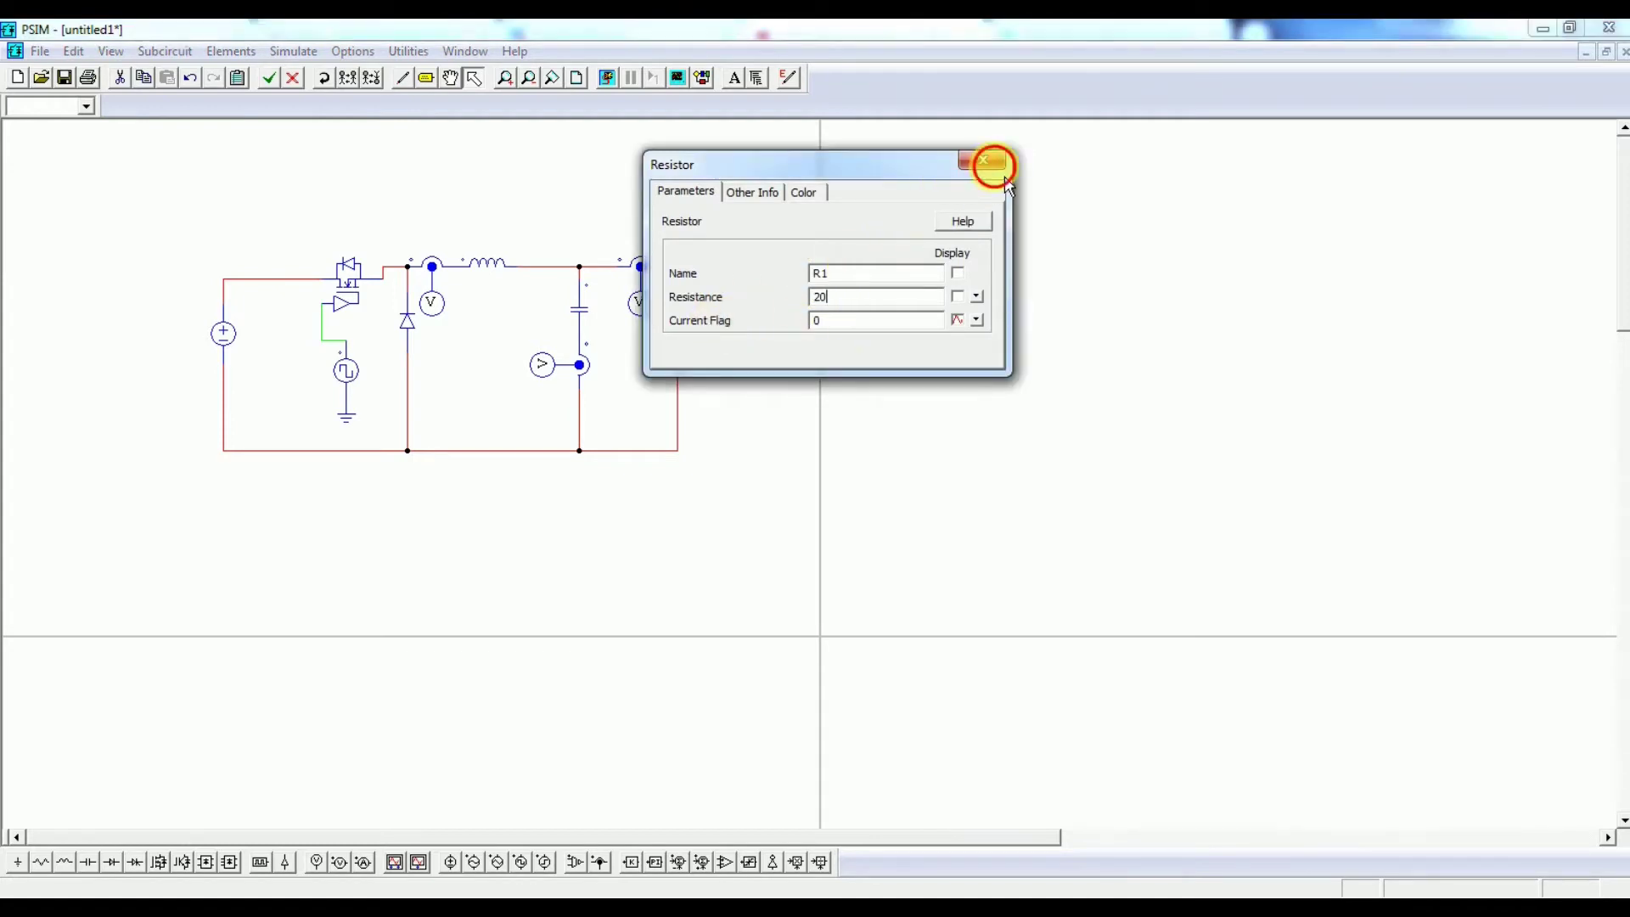
{"action": "left_click", "coordinate": [982, 160]}
Set the filter capacitor's capacitance and set the inductor's inductance to 400u.
{"action": "double_click", "coordinate": [599, 344]}
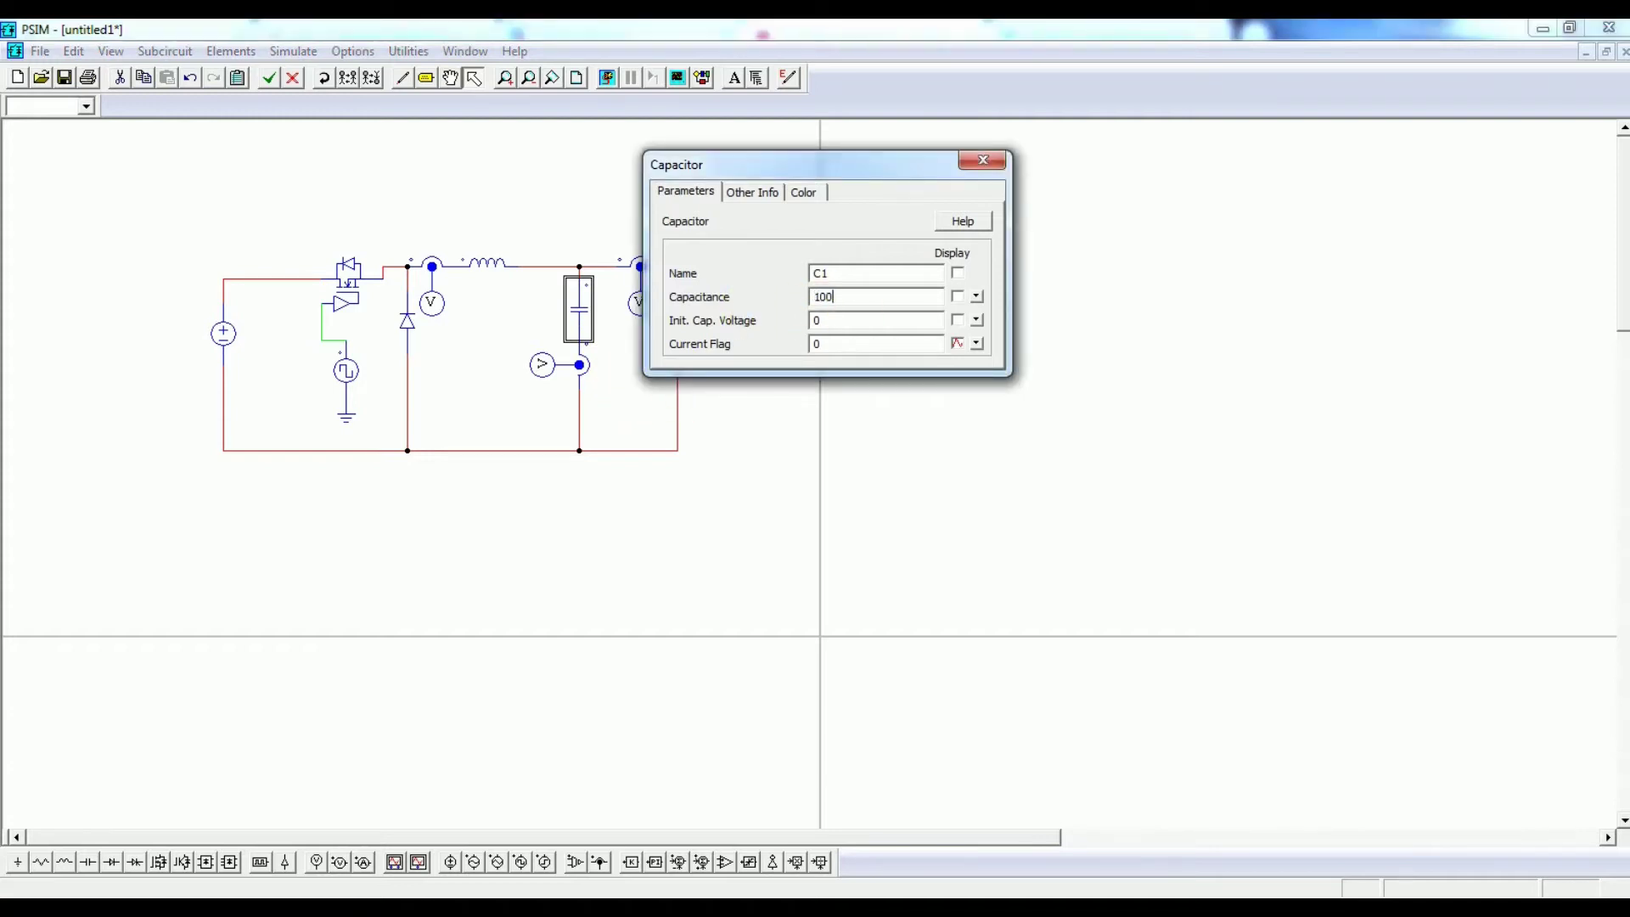
{"action": "left_click", "coordinate": [987, 161]}
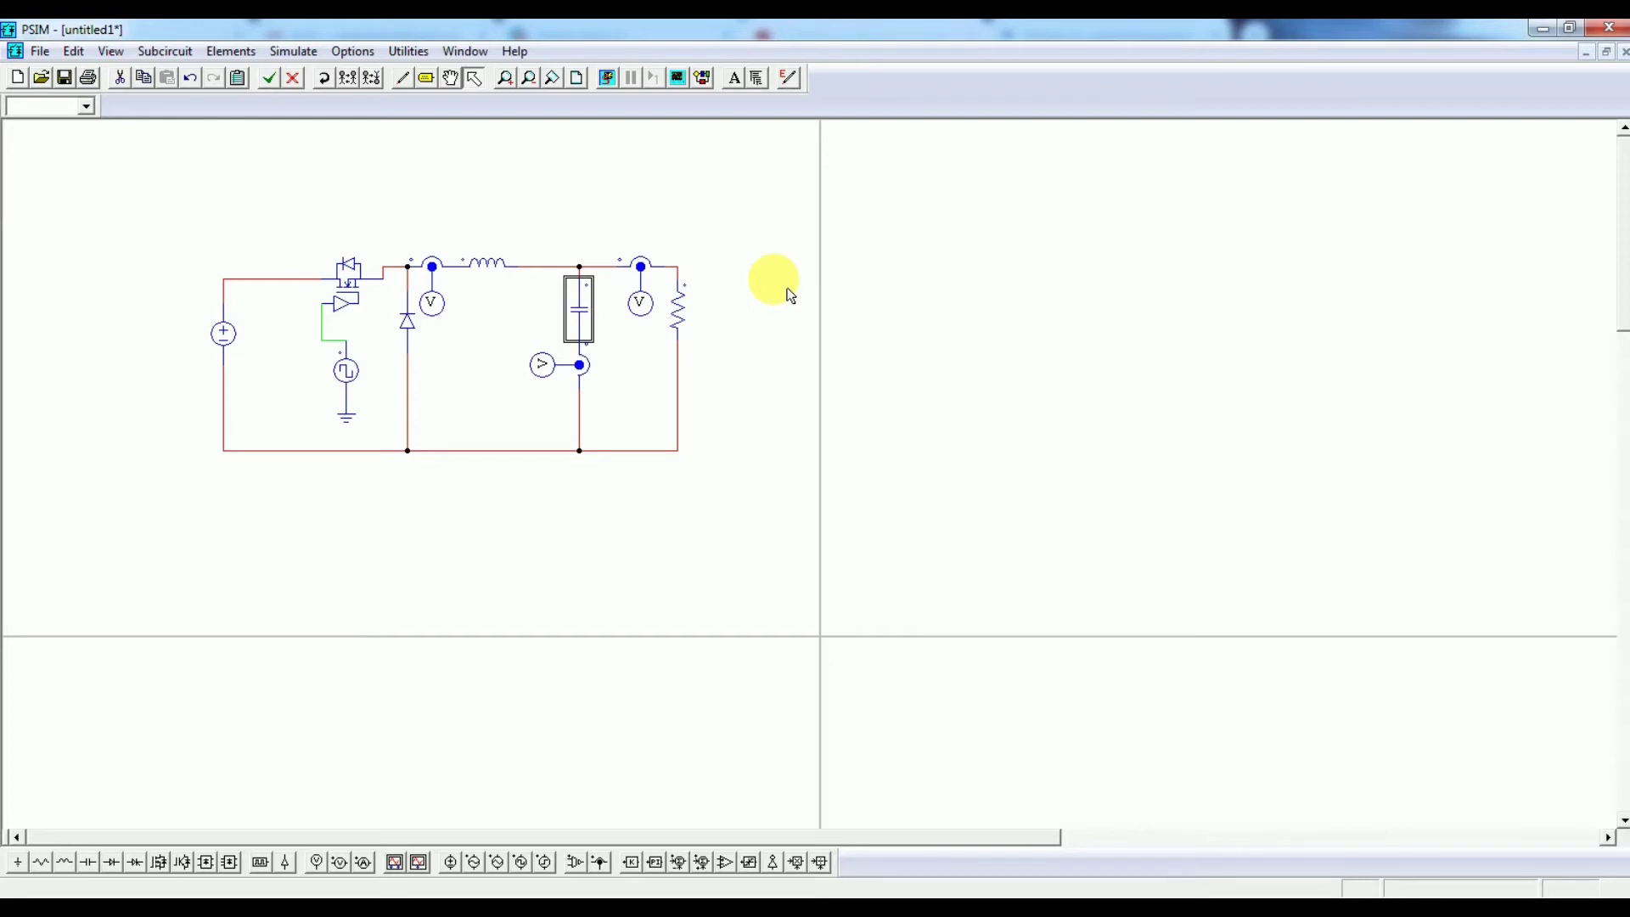
{"action": "double_click", "coordinate": [505, 270]}
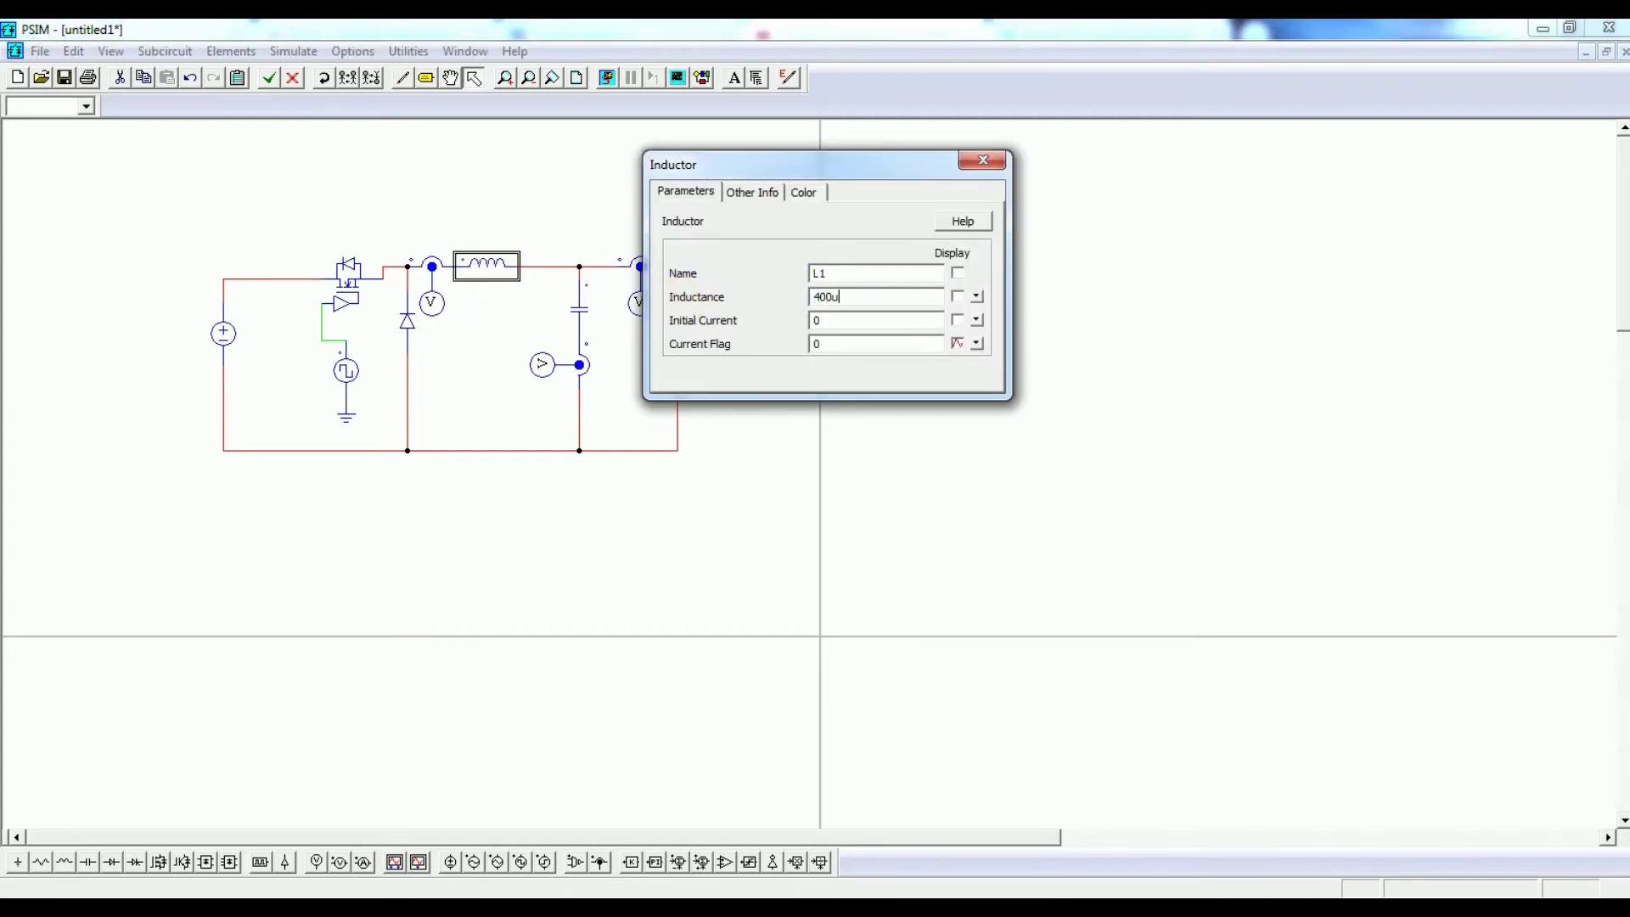
{"action": "left_click", "coordinate": [983, 160]}
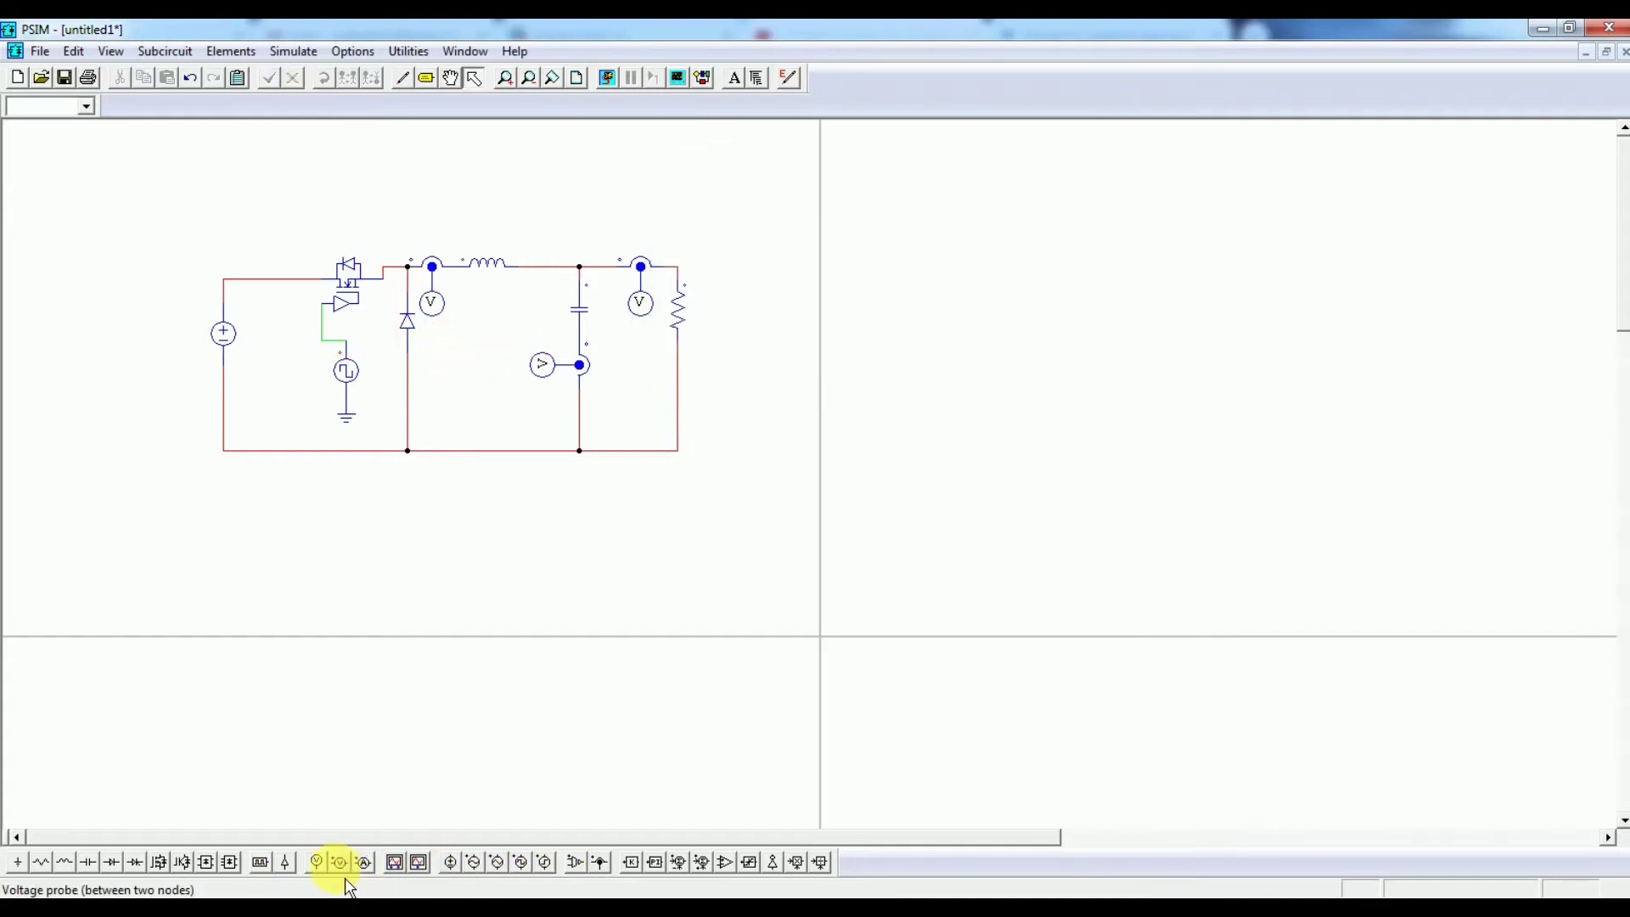
Place node-to-ground voltage probes on the DC source's positive node and on the node above the load resistor.
{"action": "left_click", "coordinate": [318, 862]}
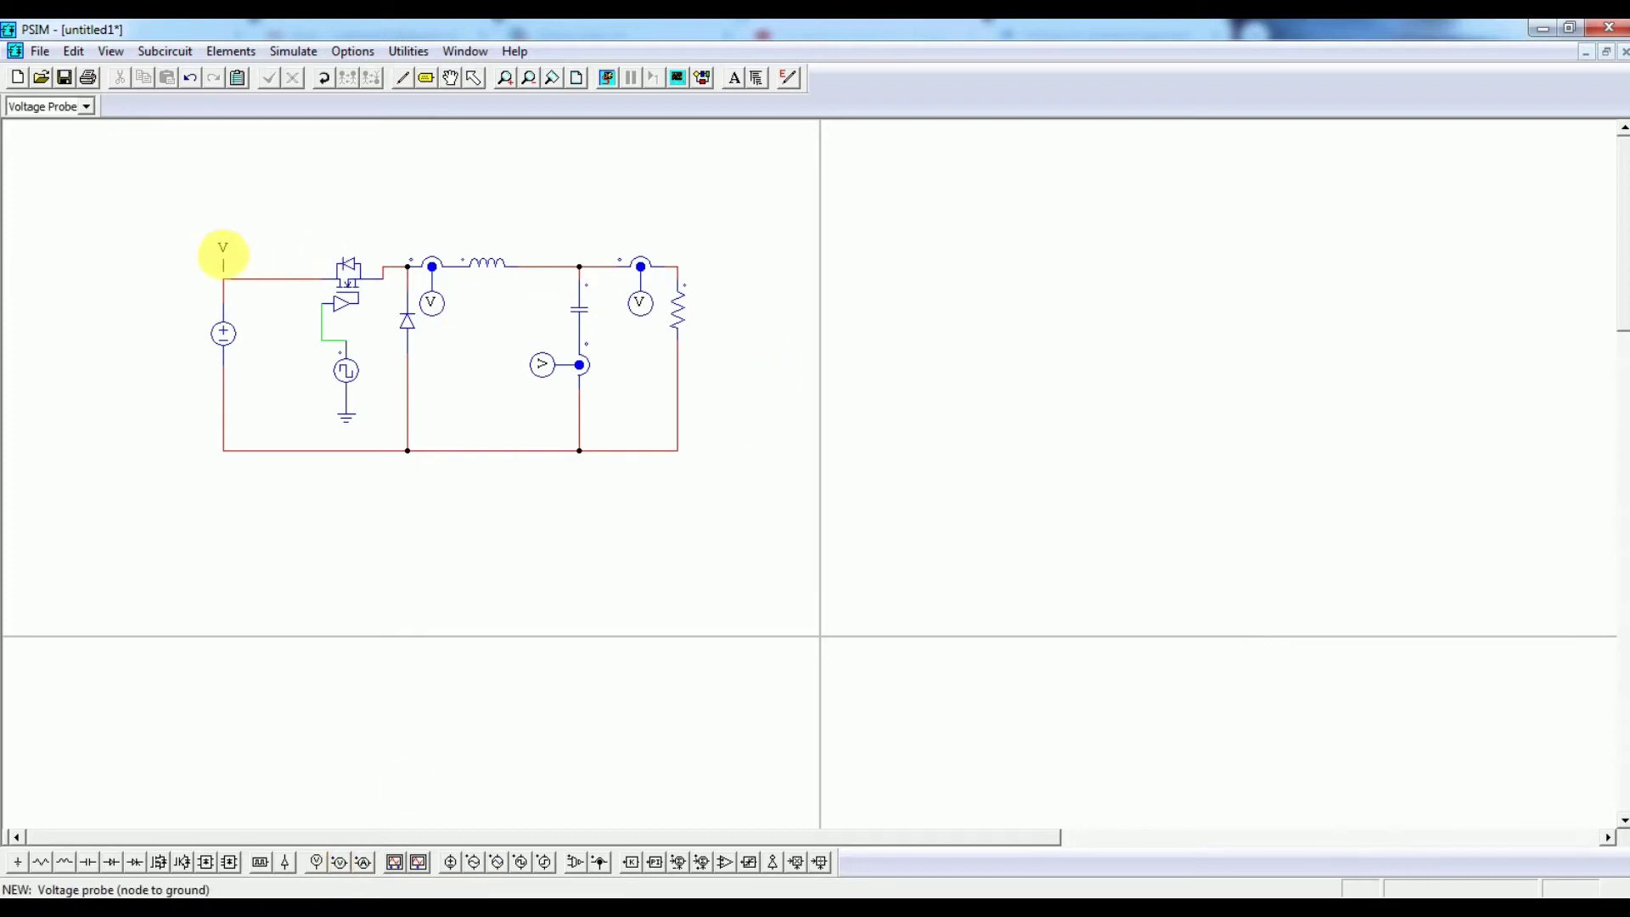
{"action": "left_click", "coordinate": [224, 257]}
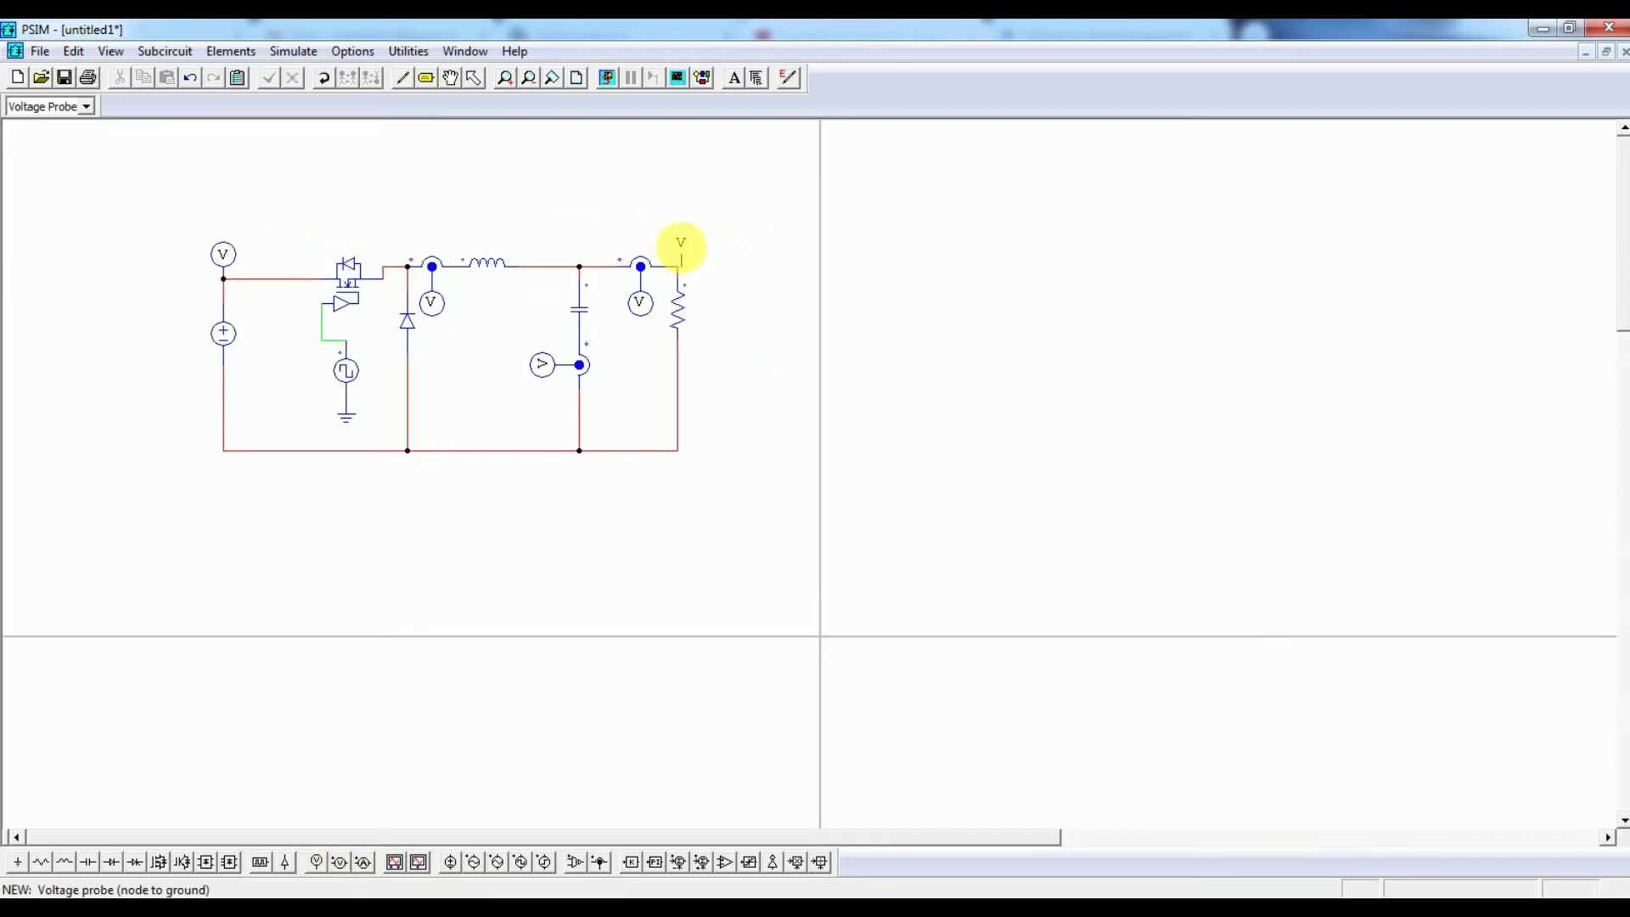
{"action": "left_click", "coordinate": [676, 242]}
{"action": "key", "text": "Escape"}
Name the voltage probe at the DC source Vi and the one at the load resistor Vo.
{"action": "double_click", "coordinate": [224, 255]}
{"action": "double_click", "coordinate": [866, 274]}
{"action": "type", "text": "V"}
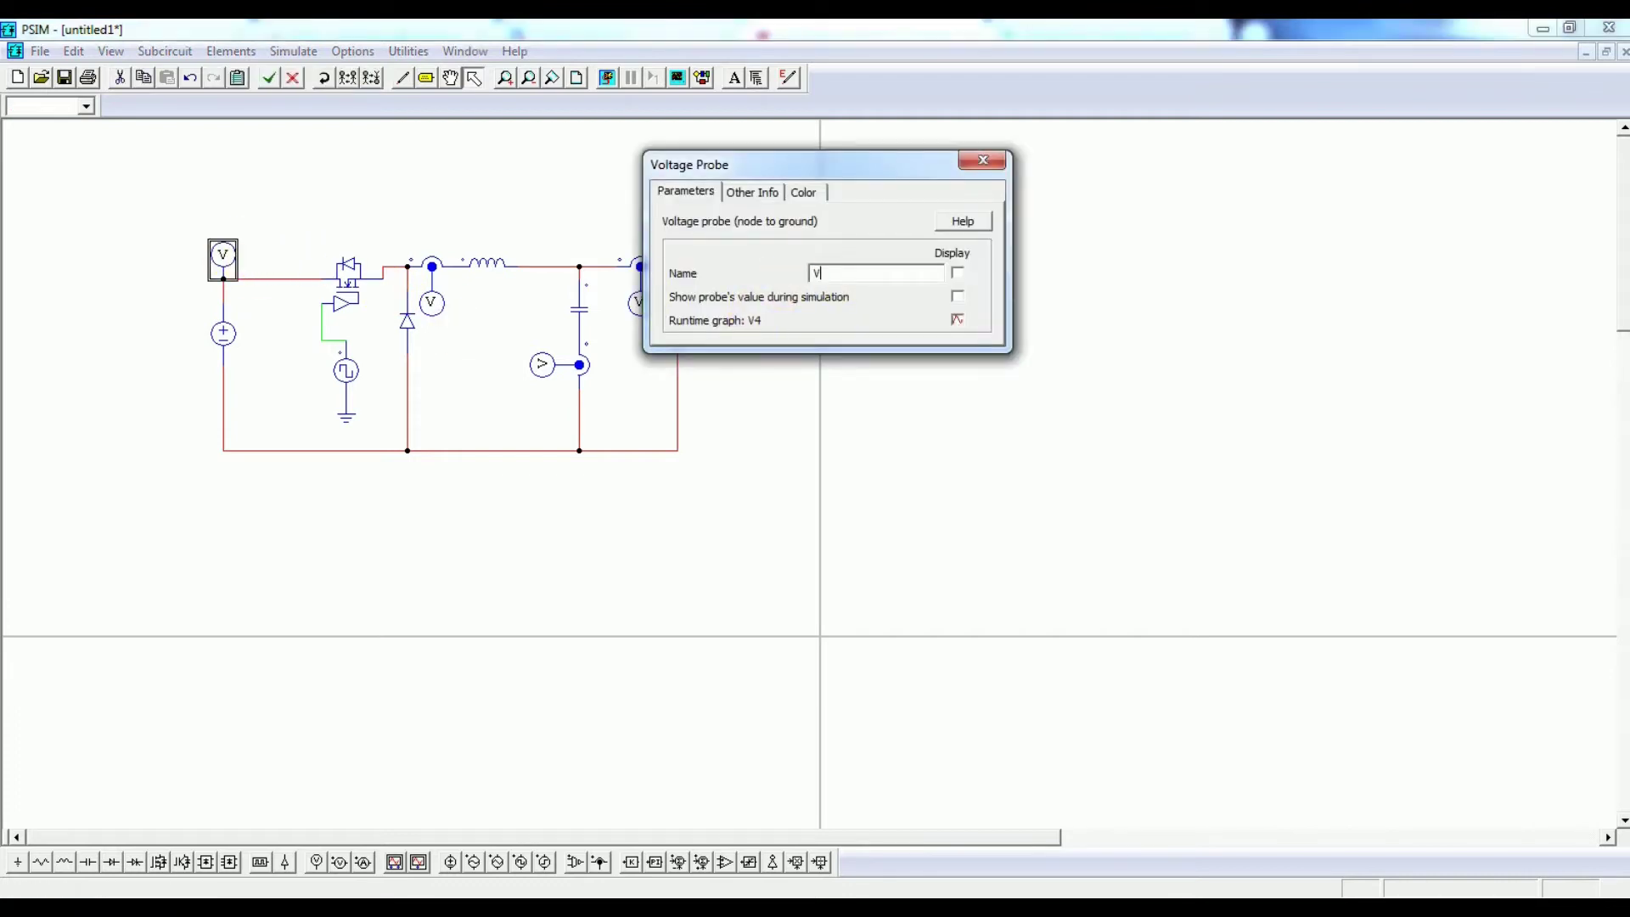
{"action": "type", "text": "i"}
{"action": "left_click", "coordinate": [982, 160]}
{"action": "left_click", "coordinate": [679, 244]}
{"action": "double_click", "coordinate": [679, 243]}
{"action": "type", "text": "Vo"}
{"action": "left_click", "coordinate": [1002, 165]}
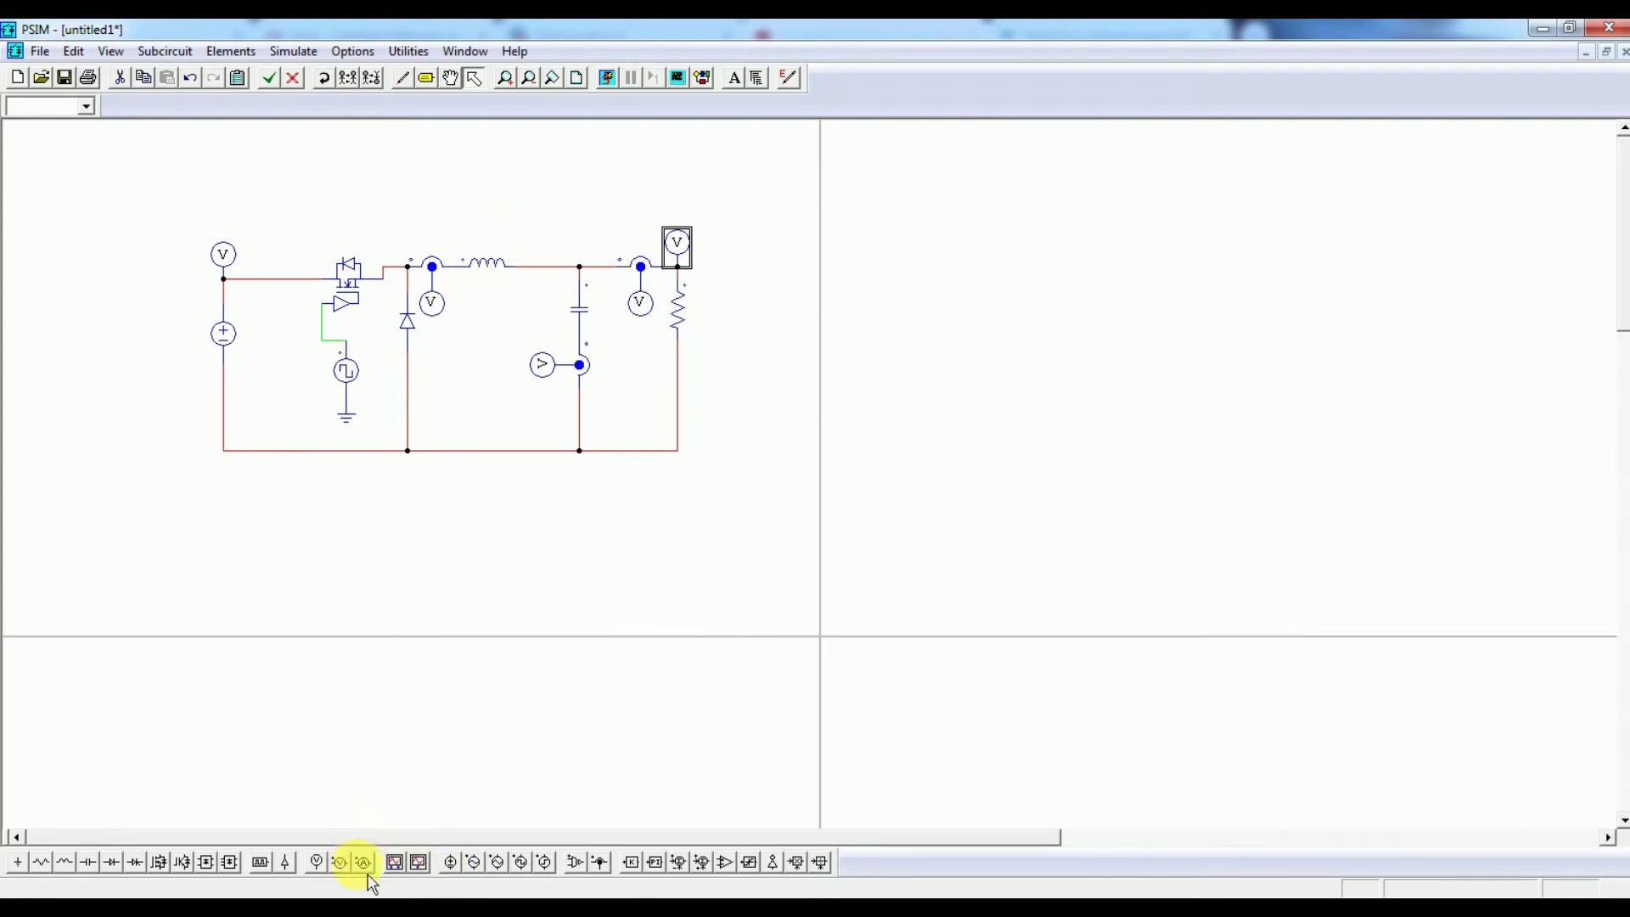
Place a node-to-node voltage probe above the inductor, wire it across the inductor's ends and name it VL.
{"action": "left_click", "coordinate": [340, 862]}
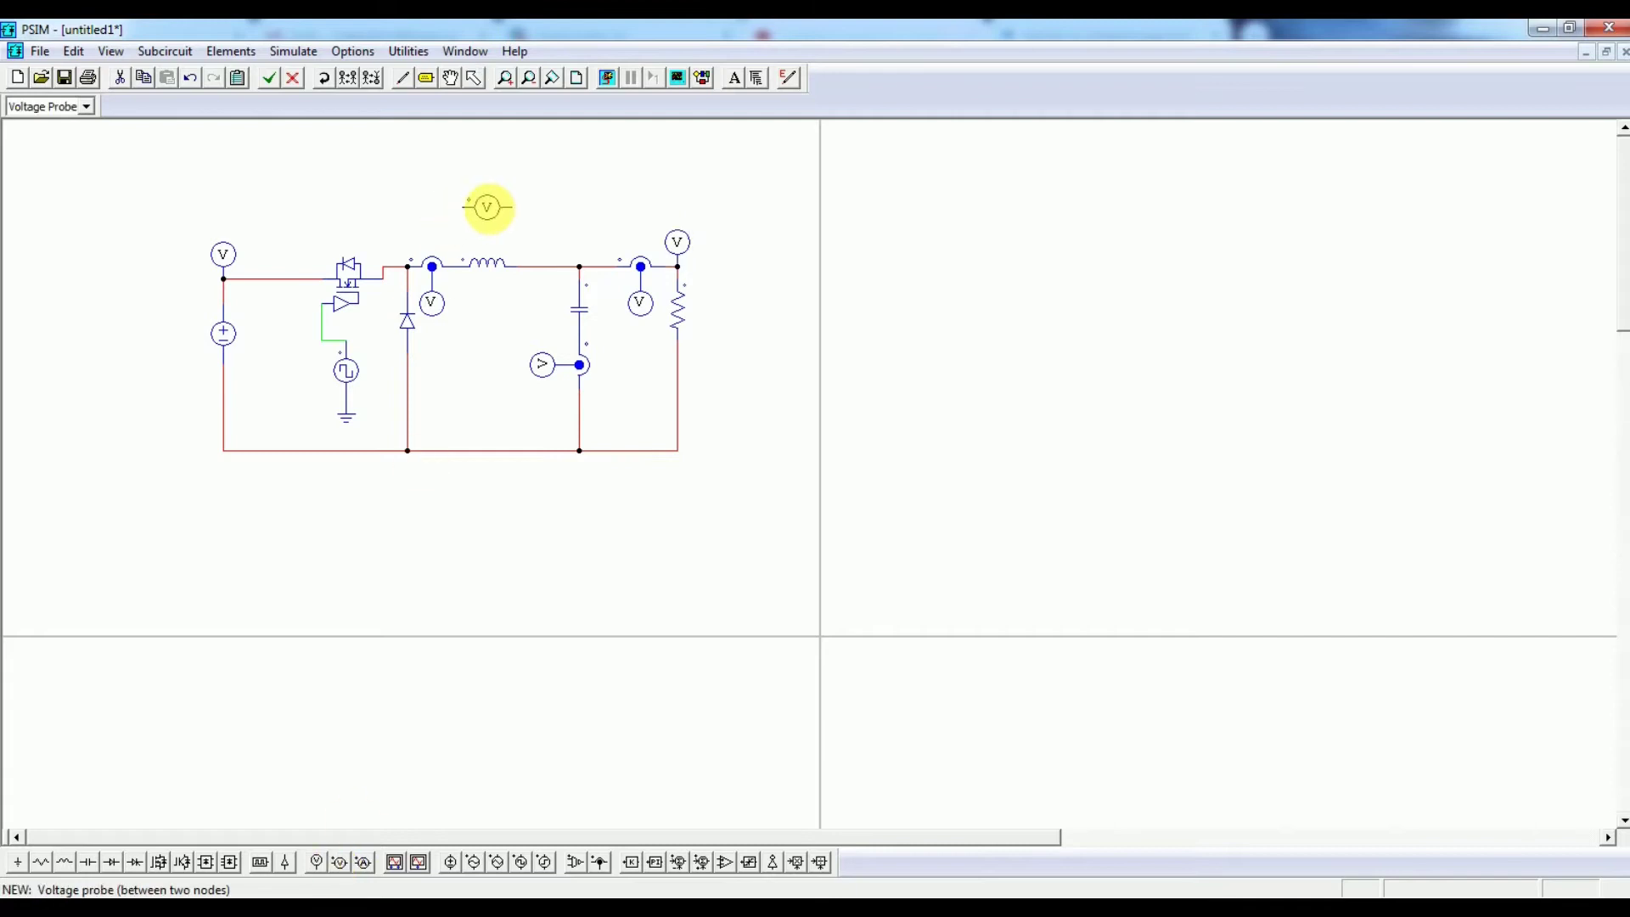
{"action": "left_click", "coordinate": [403, 78]}
{"action": "left_click_drag", "start_coordinate": [469, 205], "coordinate": [457, 266]}
{"action": "left_click_drag", "start_coordinate": [518, 206], "coordinate": [530, 266]}
{"action": "double_click", "coordinate": [490, 208]}
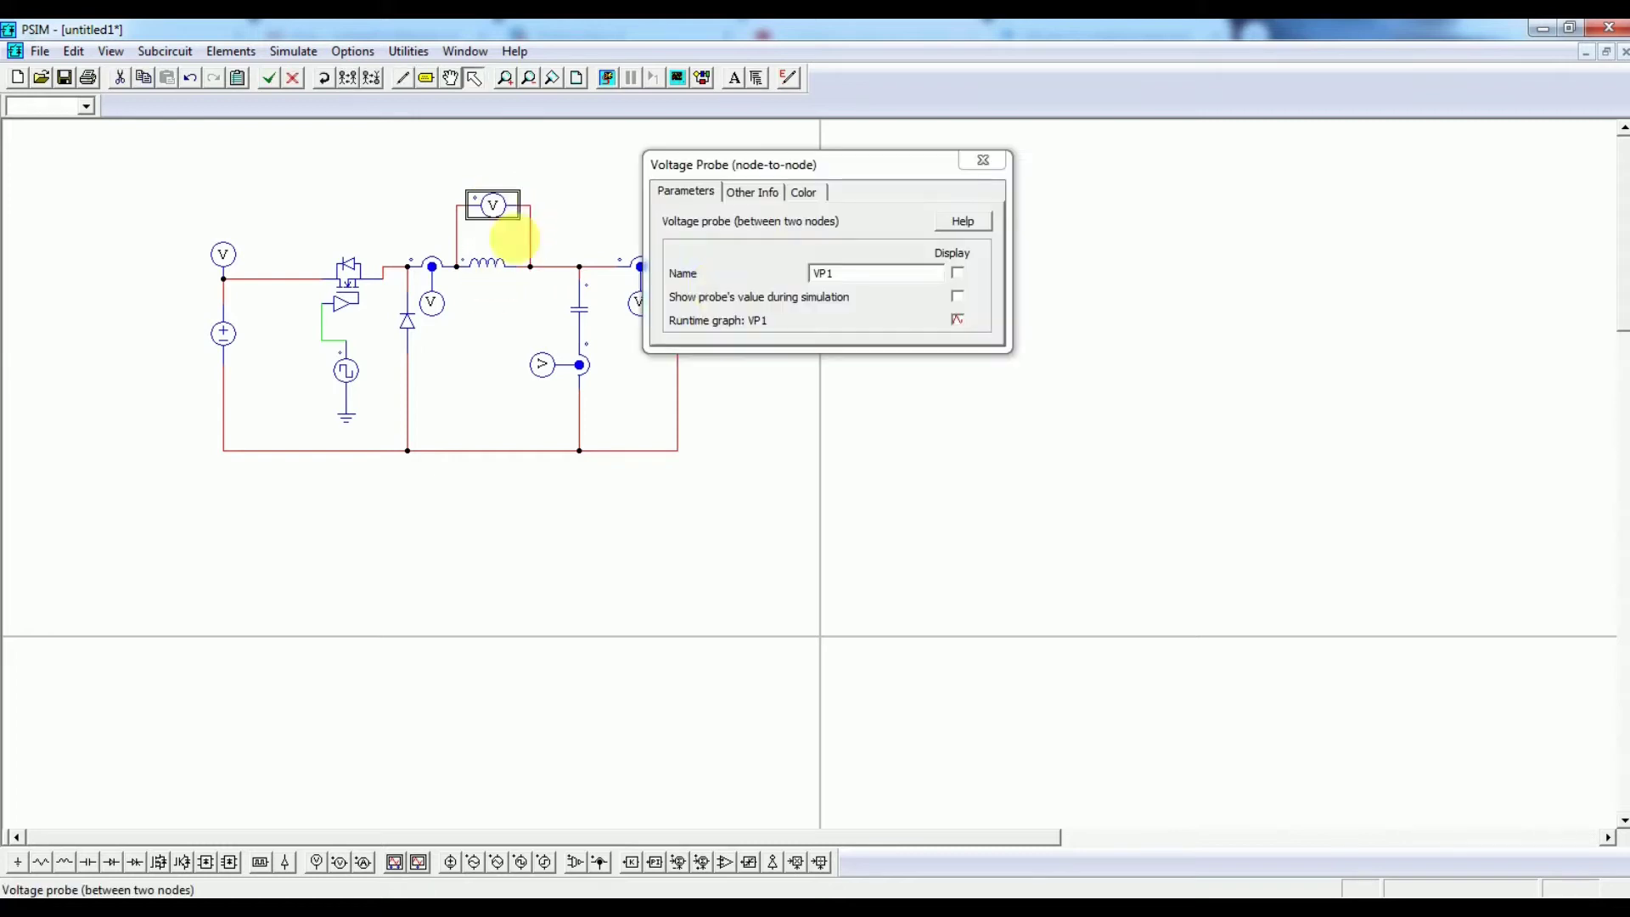
{"action": "left_click", "coordinate": [827, 273]}
{"action": "type", "text": "VL"}
{"action": "left_click", "coordinate": [982, 161]}
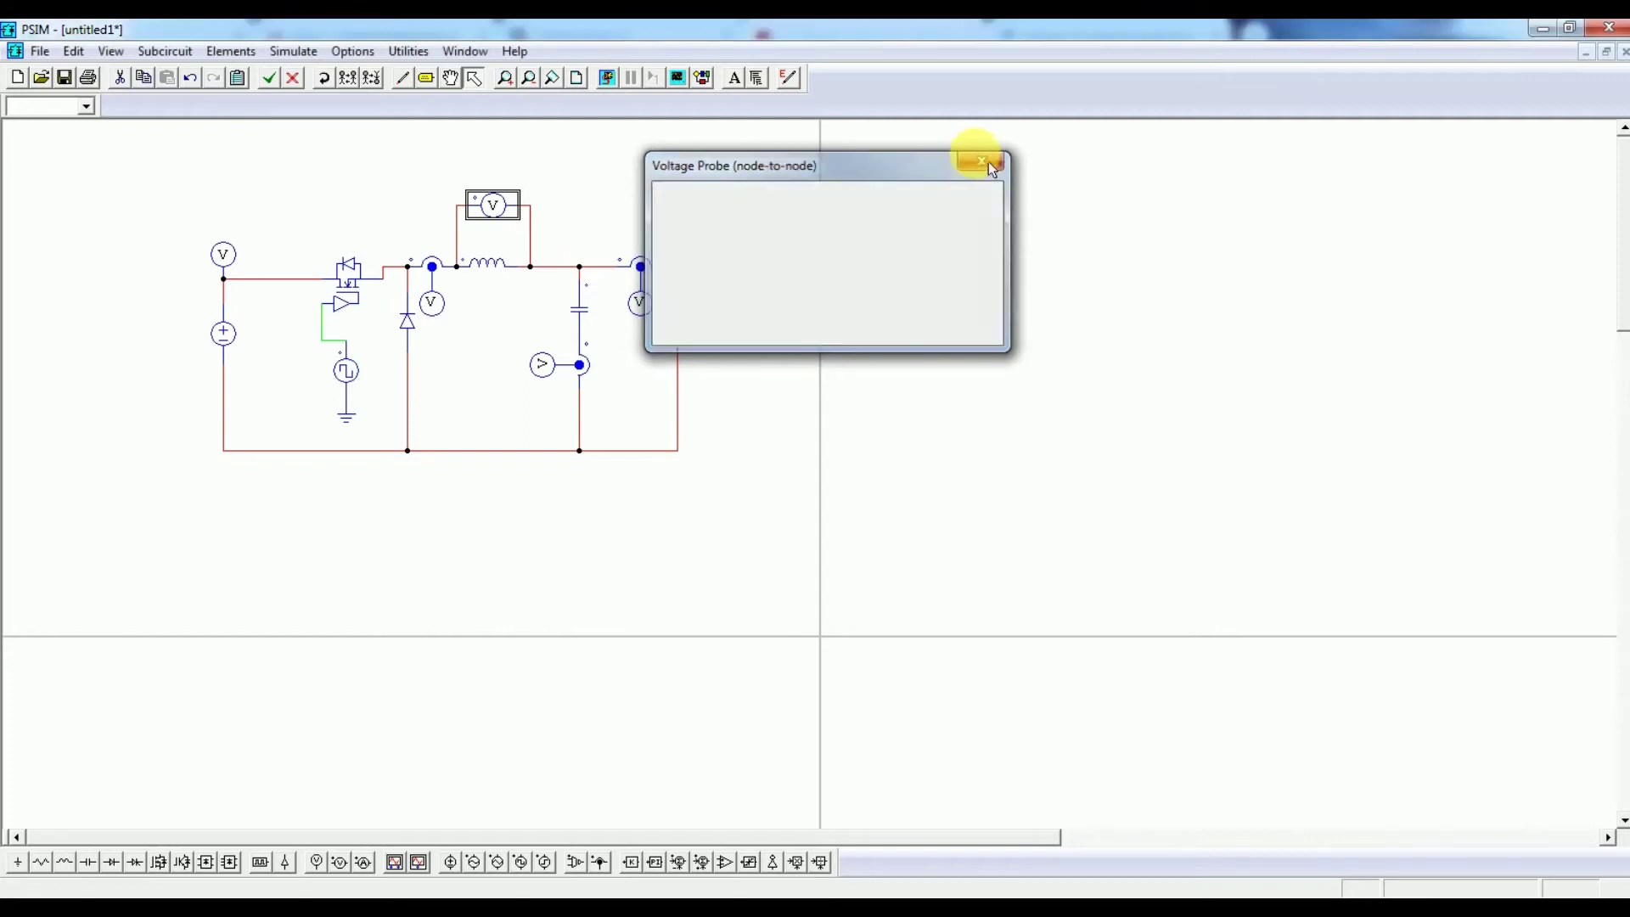
Add the simulation control clock beside the circuit and a ground on the converter's lower rail.
{"action": "left_click", "coordinate": [314, 51]}
{"action": "left_click", "coordinate": [353, 73]}
{"action": "left_click", "coordinate": [166, 175]}
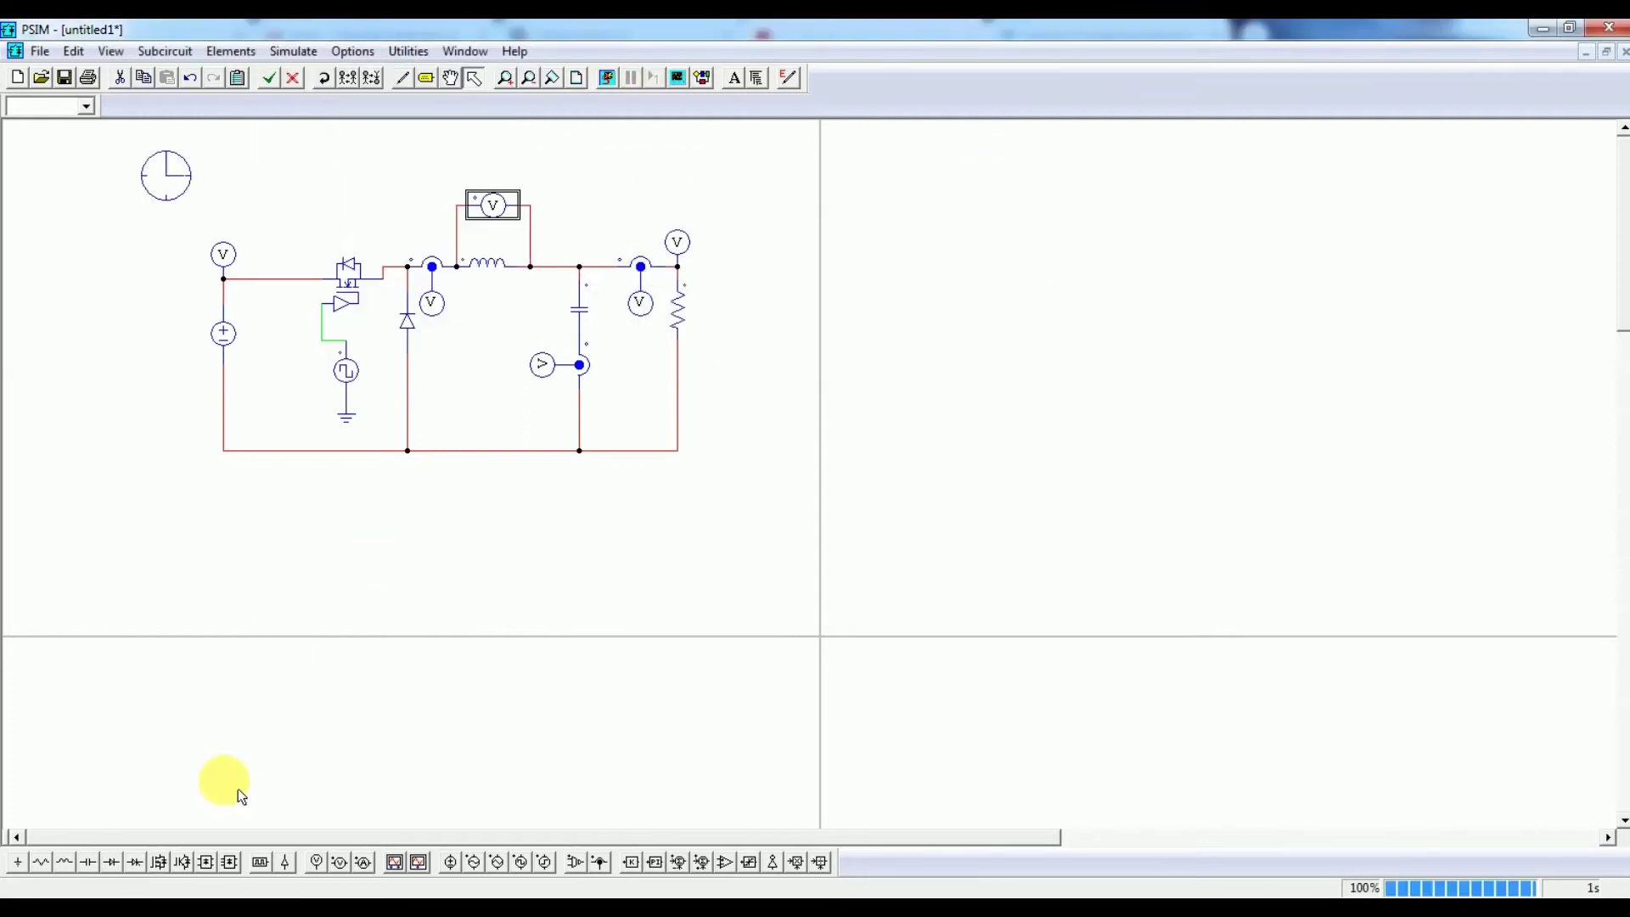
{"action": "left_click", "coordinate": [16, 861]}
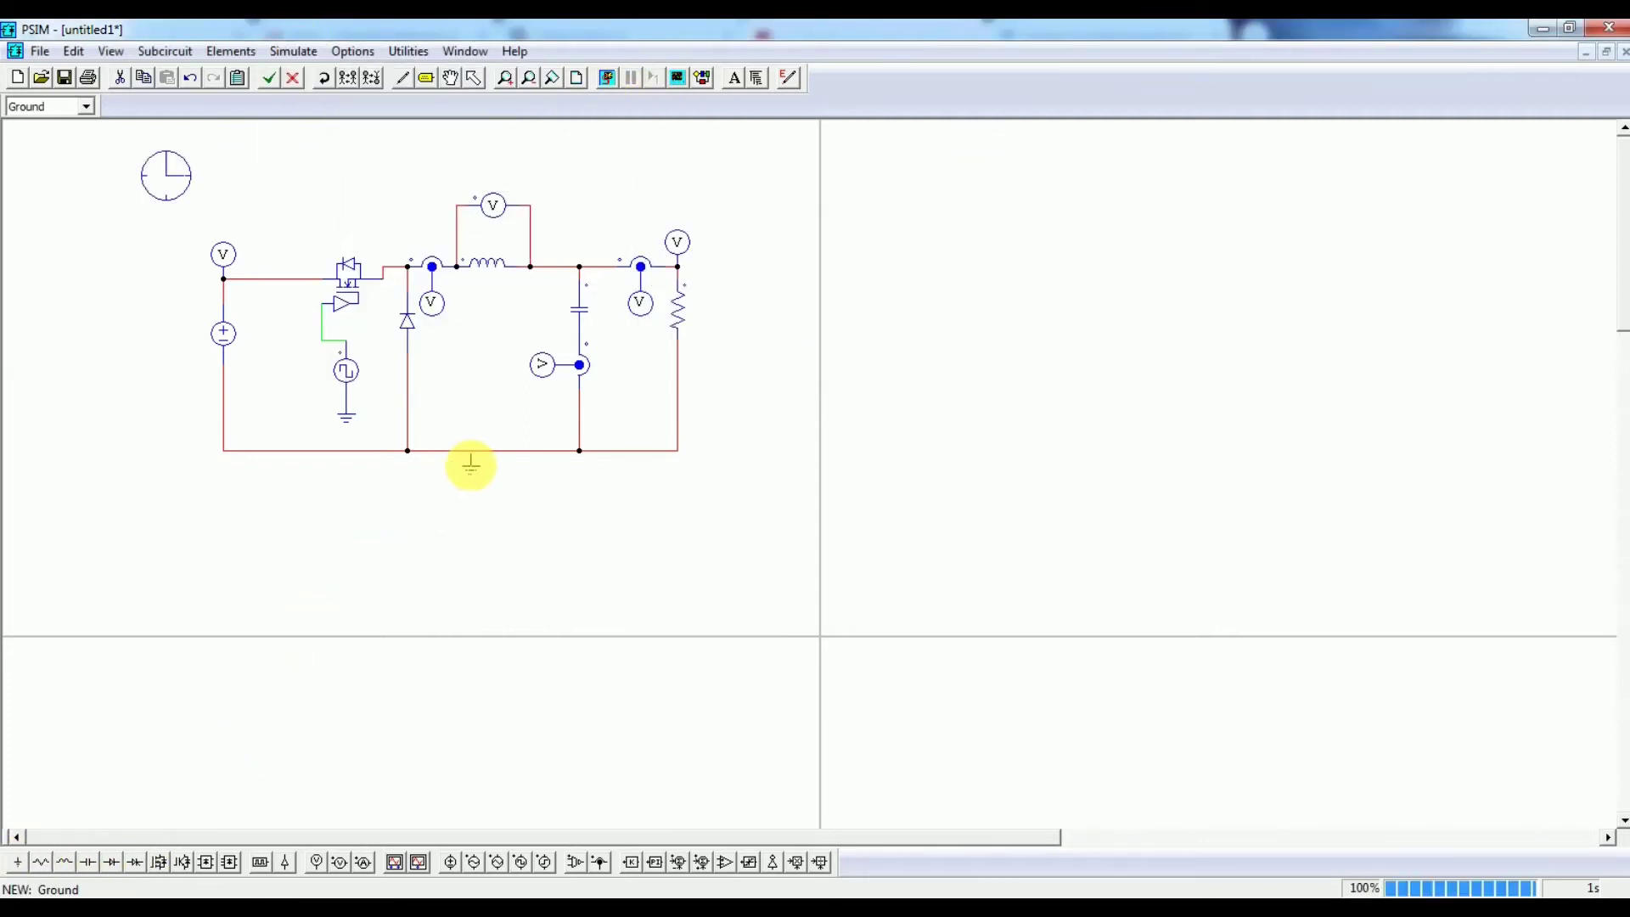
{"action": "left_click", "coordinate": [469, 463]}
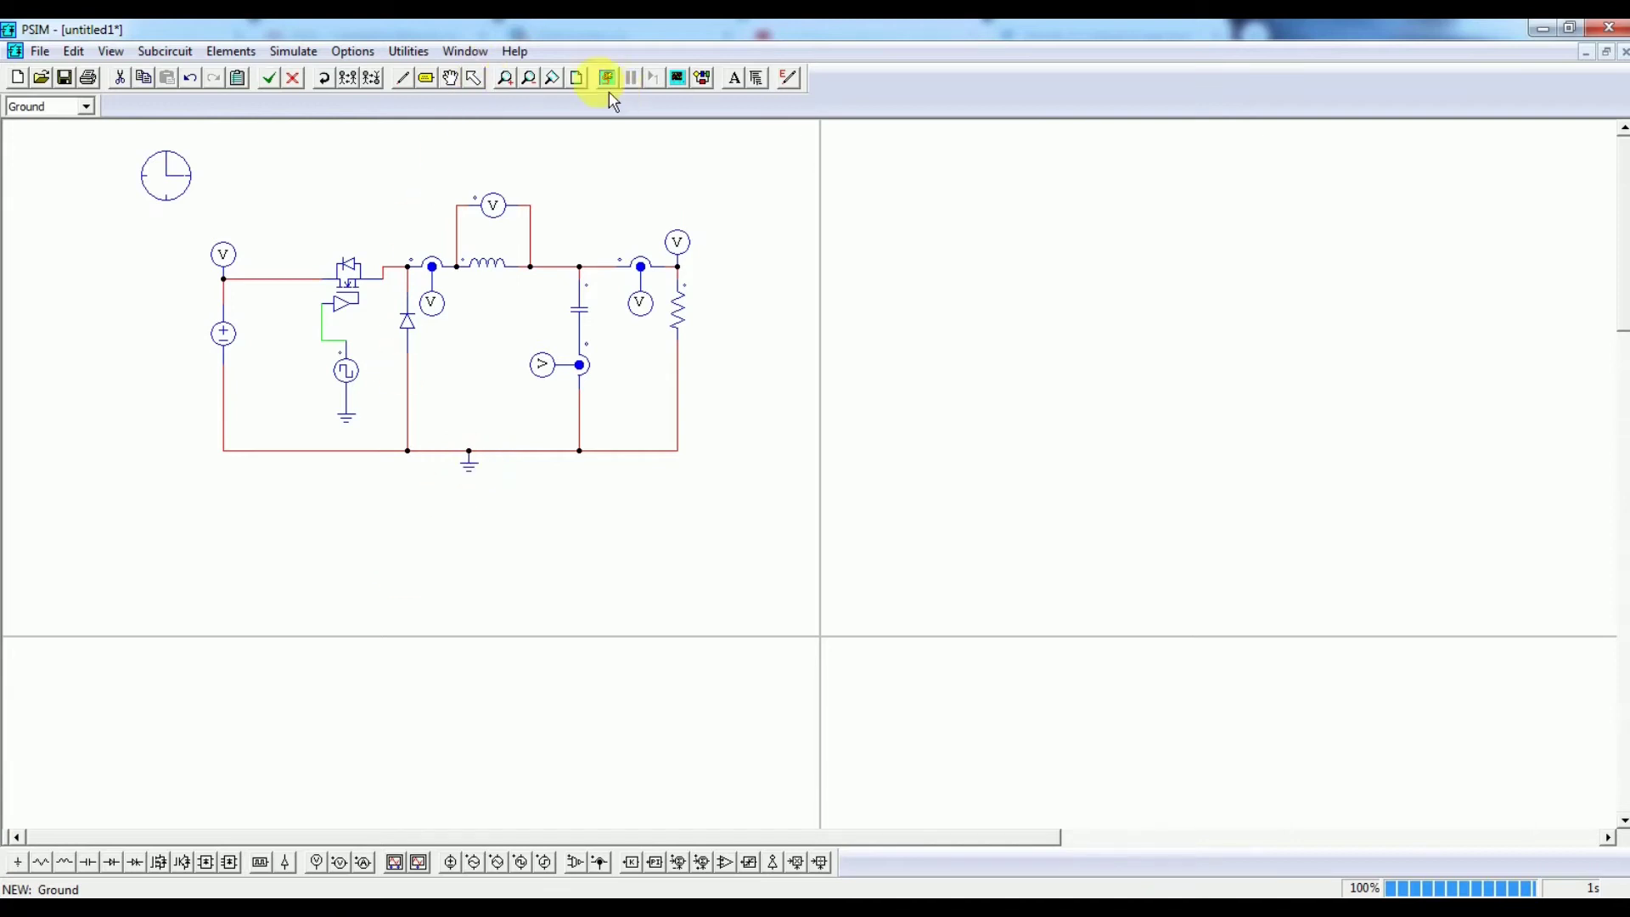
{"action": "key", "text": "Escape"}
Run the simulation and show the Vi and Vo waveforms in a maximized Simview window.
{"action": "key", "text": "F8"}
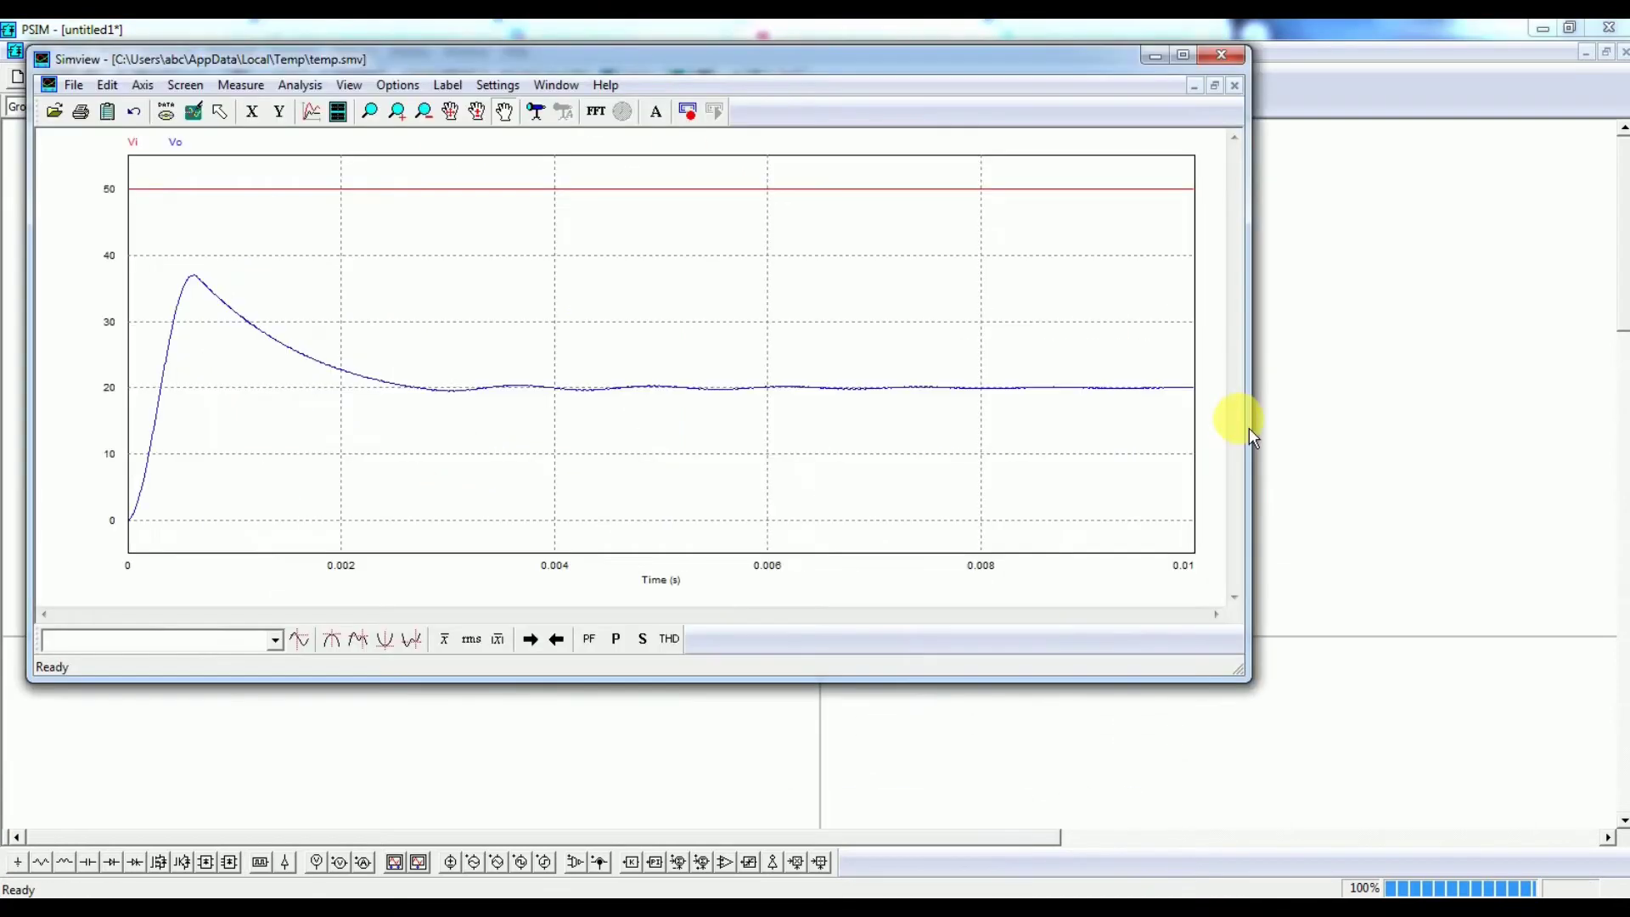
{"action": "left_click", "coordinate": [1184, 57]}
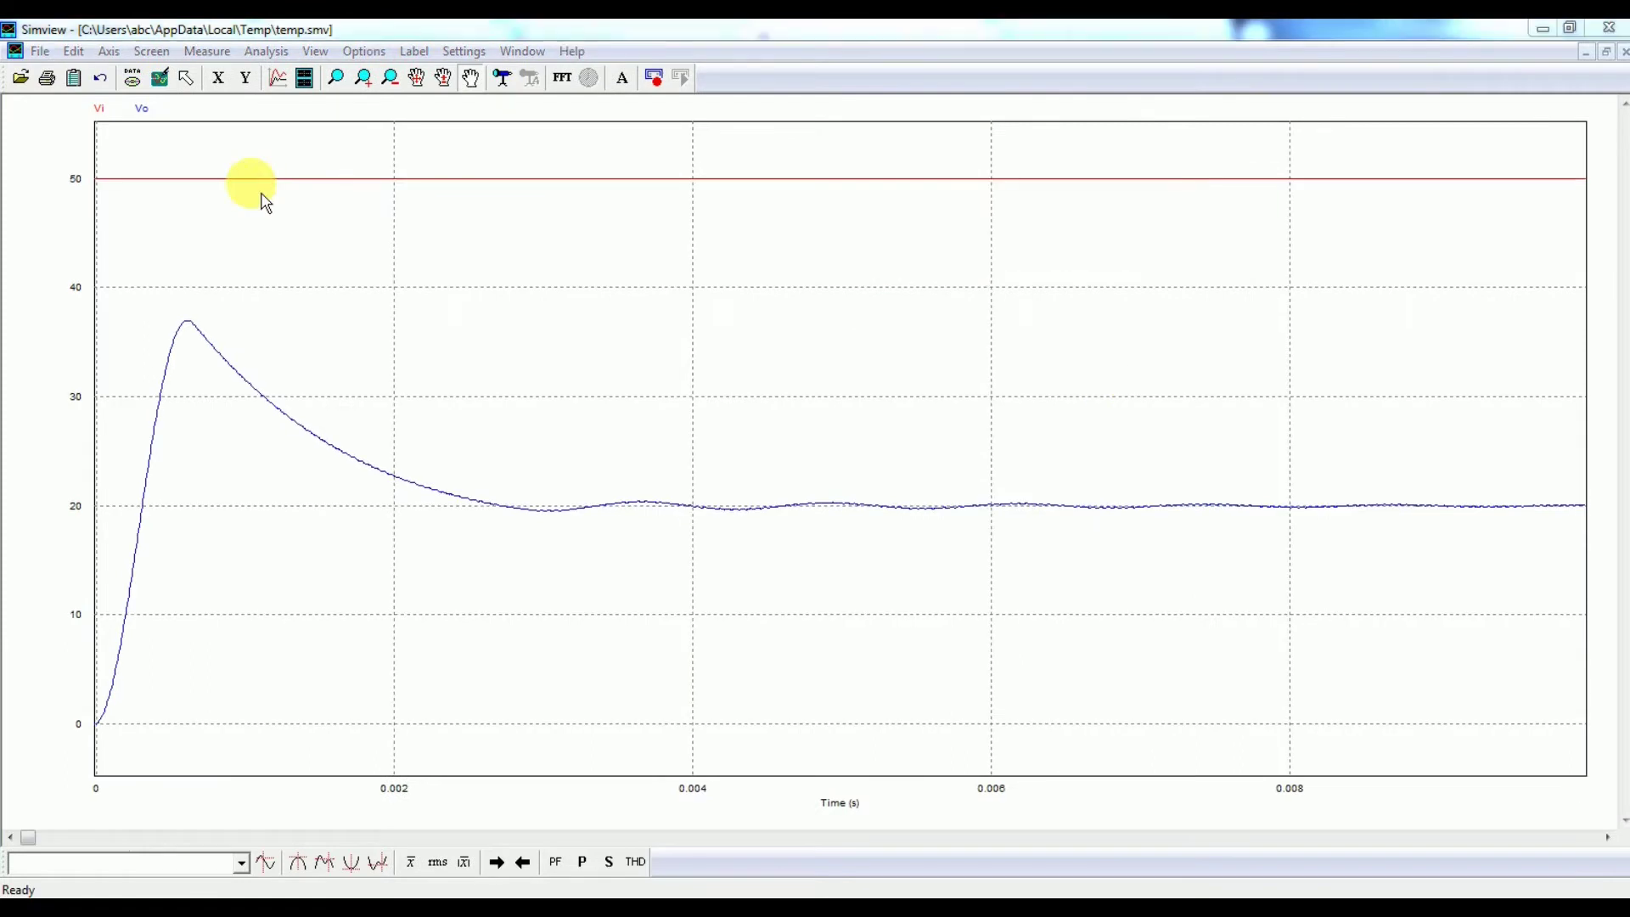
Set the line thickness of both the Vi and Vo curves to 4.
{"action": "double_click", "coordinate": [255, 180]}
{"action": "left_click", "coordinate": [651, 309]}
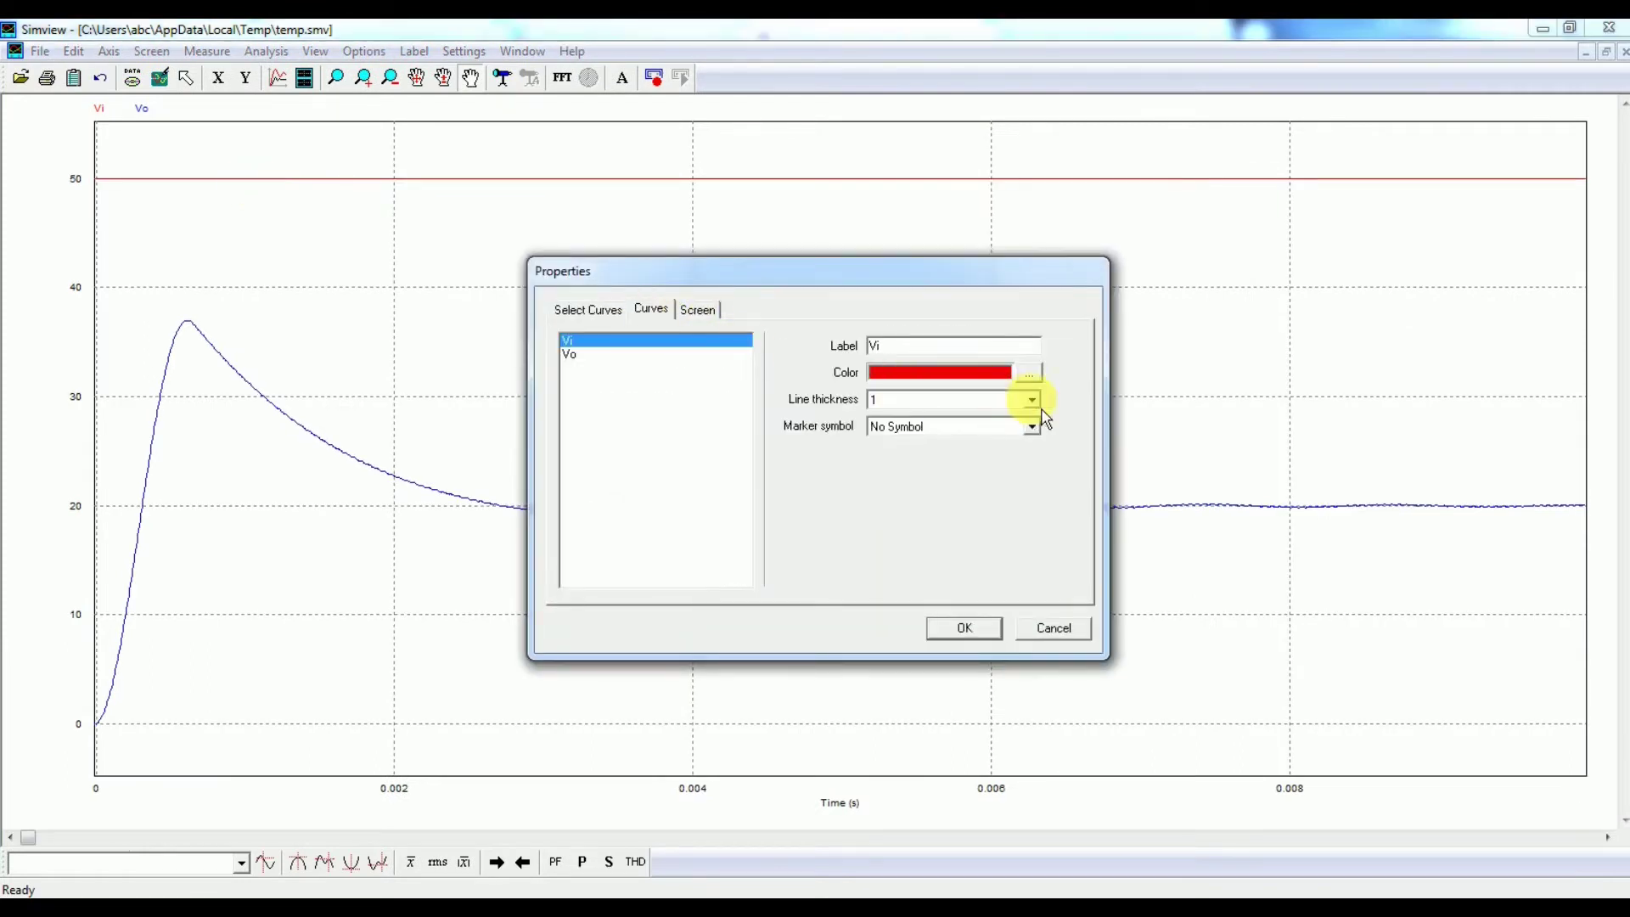
{"action": "left_click", "coordinate": [1029, 402]}
{"action": "left_click", "coordinate": [1008, 471]}
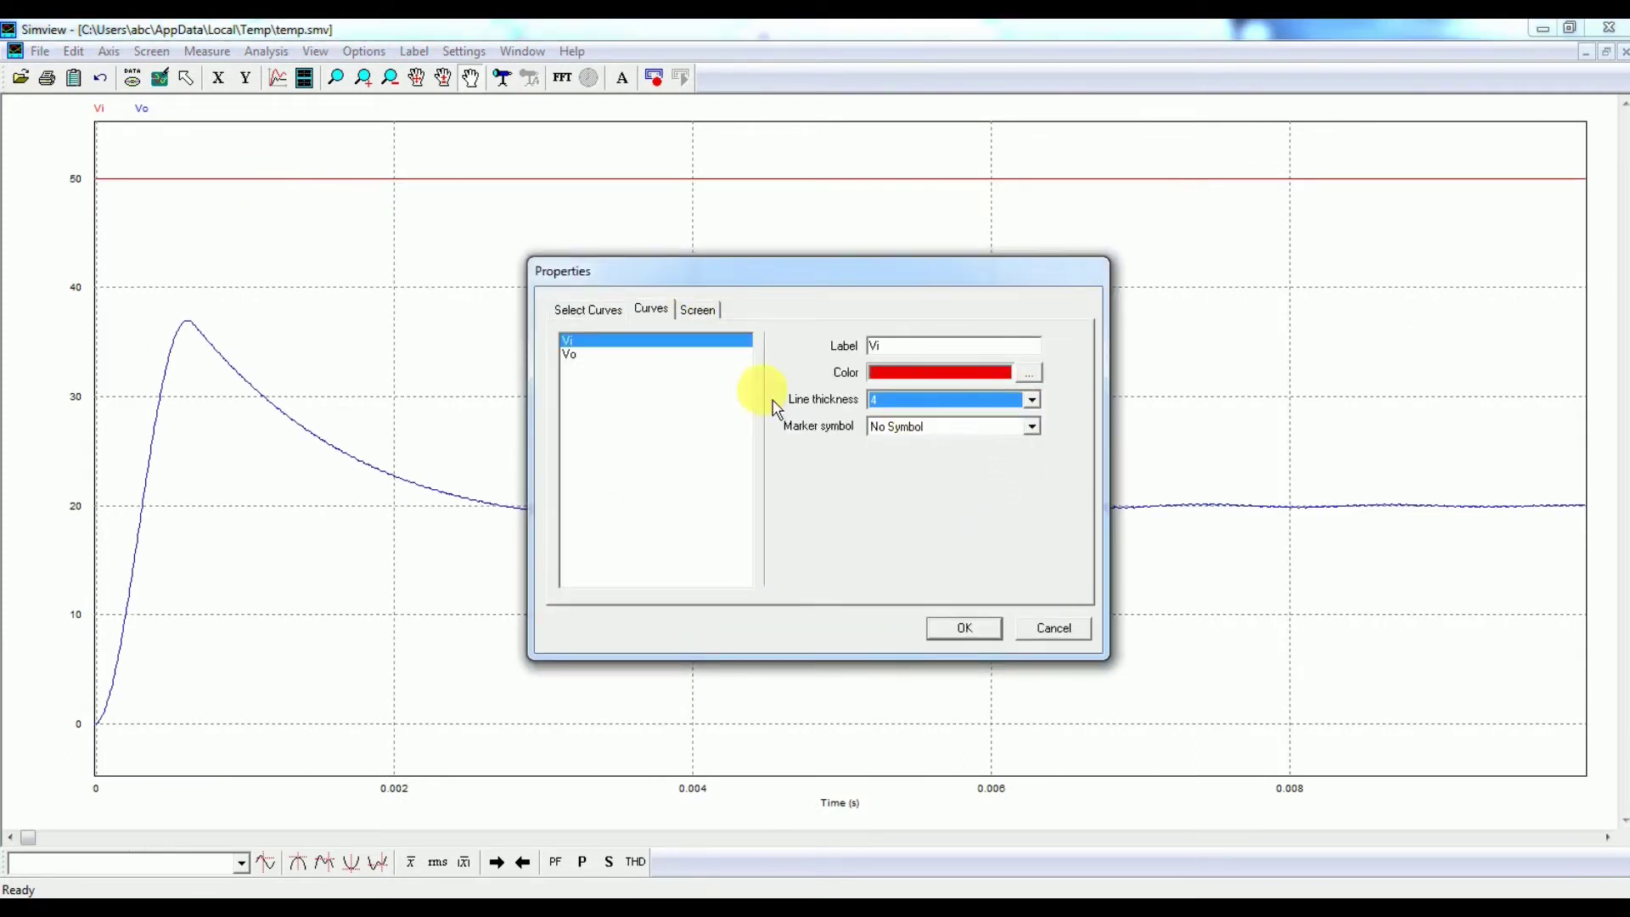
{"action": "left_click", "coordinate": [694, 357]}
{"action": "left_click", "coordinate": [1031, 401]}
{"action": "left_click", "coordinate": [954, 471]}
{"action": "left_click", "coordinate": [968, 630]}
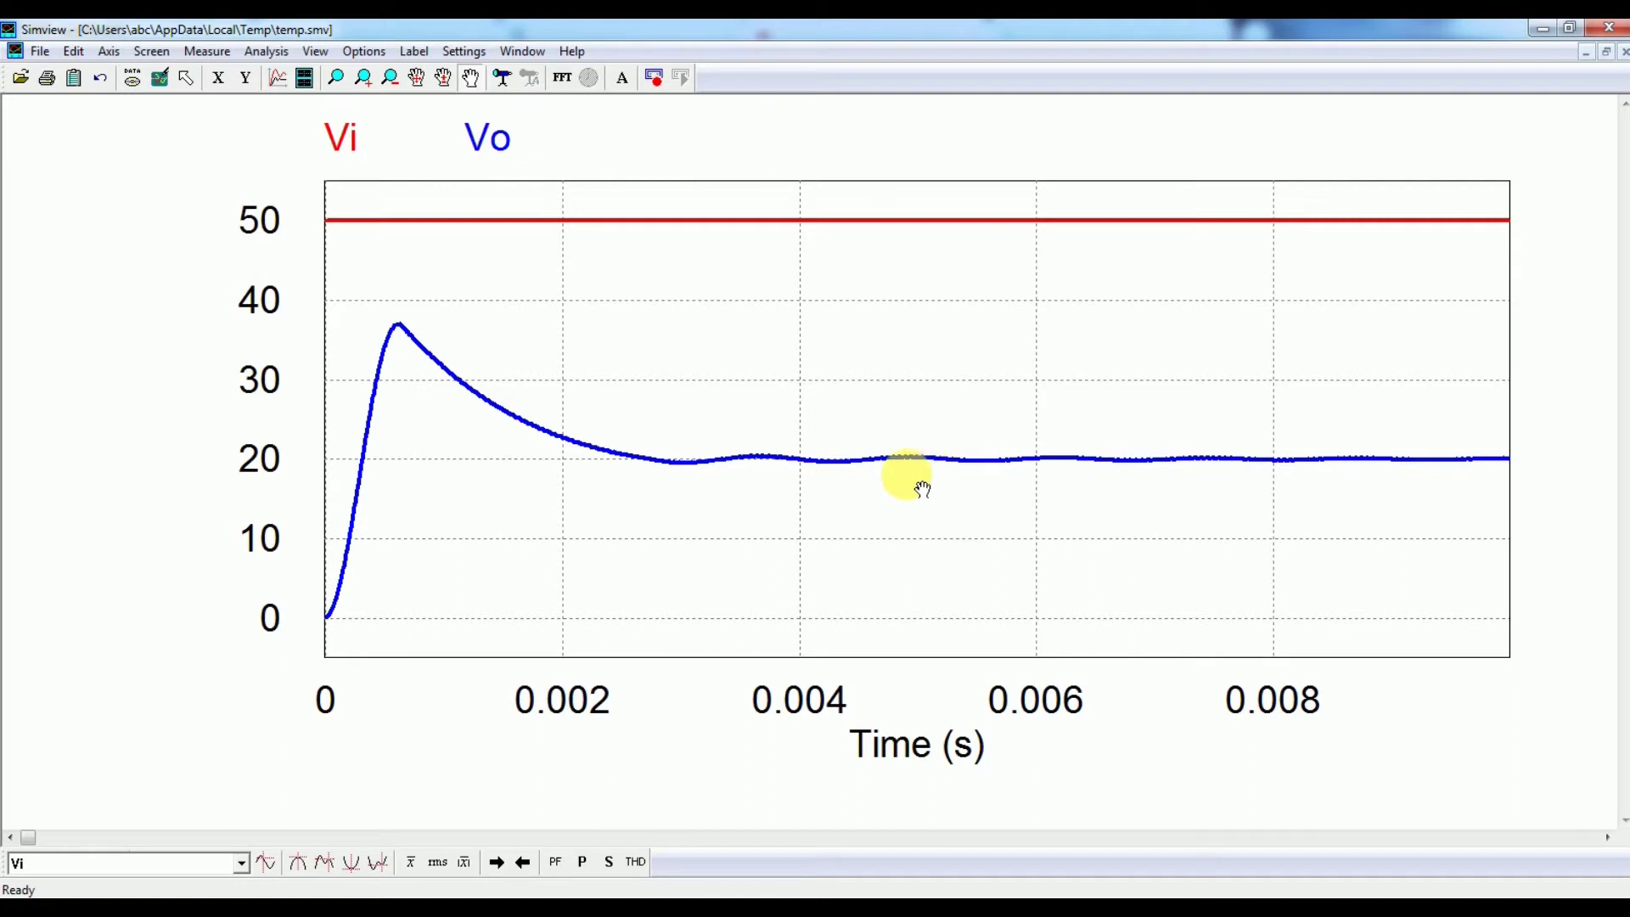
Replace the displayed Vi and Vo curves with the inductor curves IL and VL.
{"action": "double_click", "coordinate": [345, 137]}
{"action": "double_click", "coordinate": [900, 367]}
{"action": "double_click", "coordinate": [900, 354]}
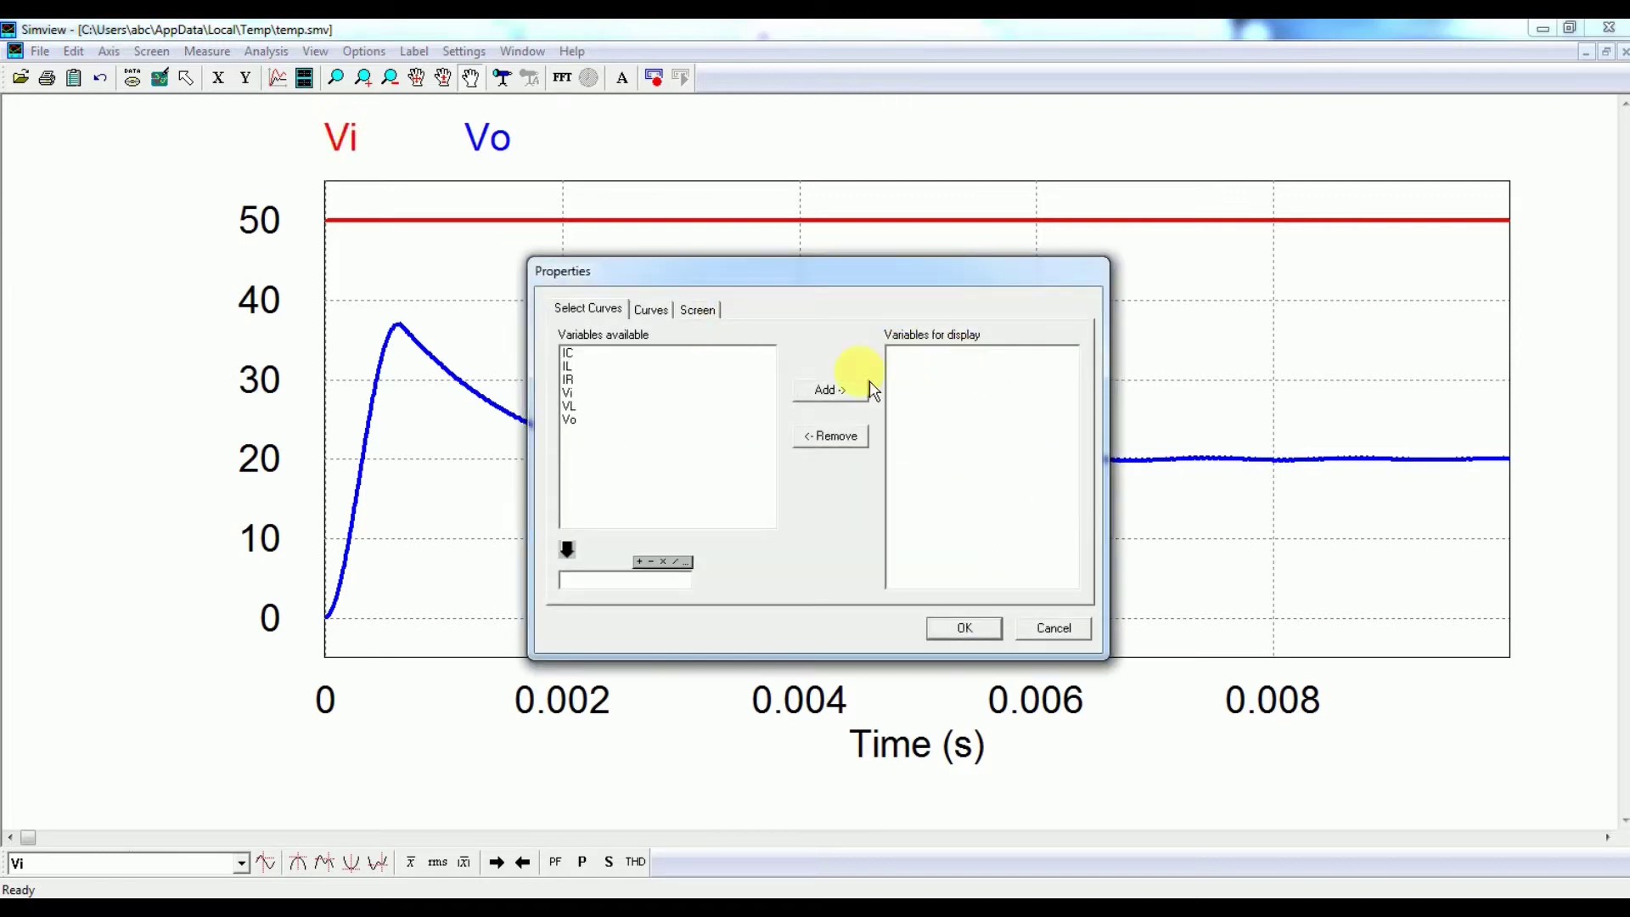
{"action": "double_click", "coordinate": [594, 367]}
{"action": "double_click", "coordinate": [595, 406]}
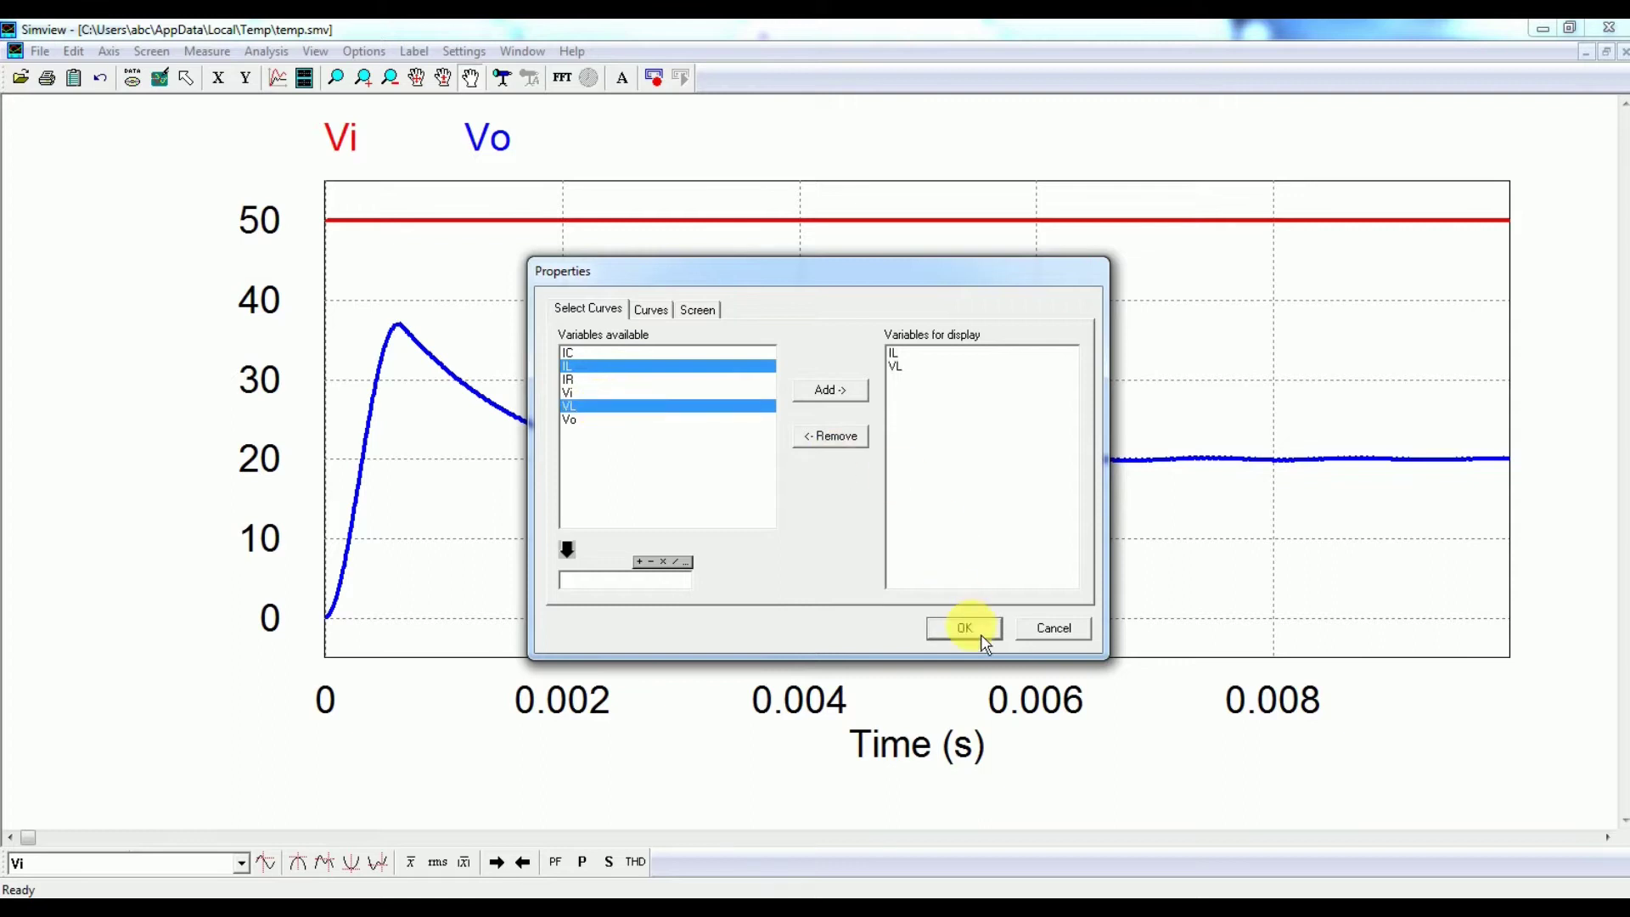
{"action": "left_click", "coordinate": [963, 627]}
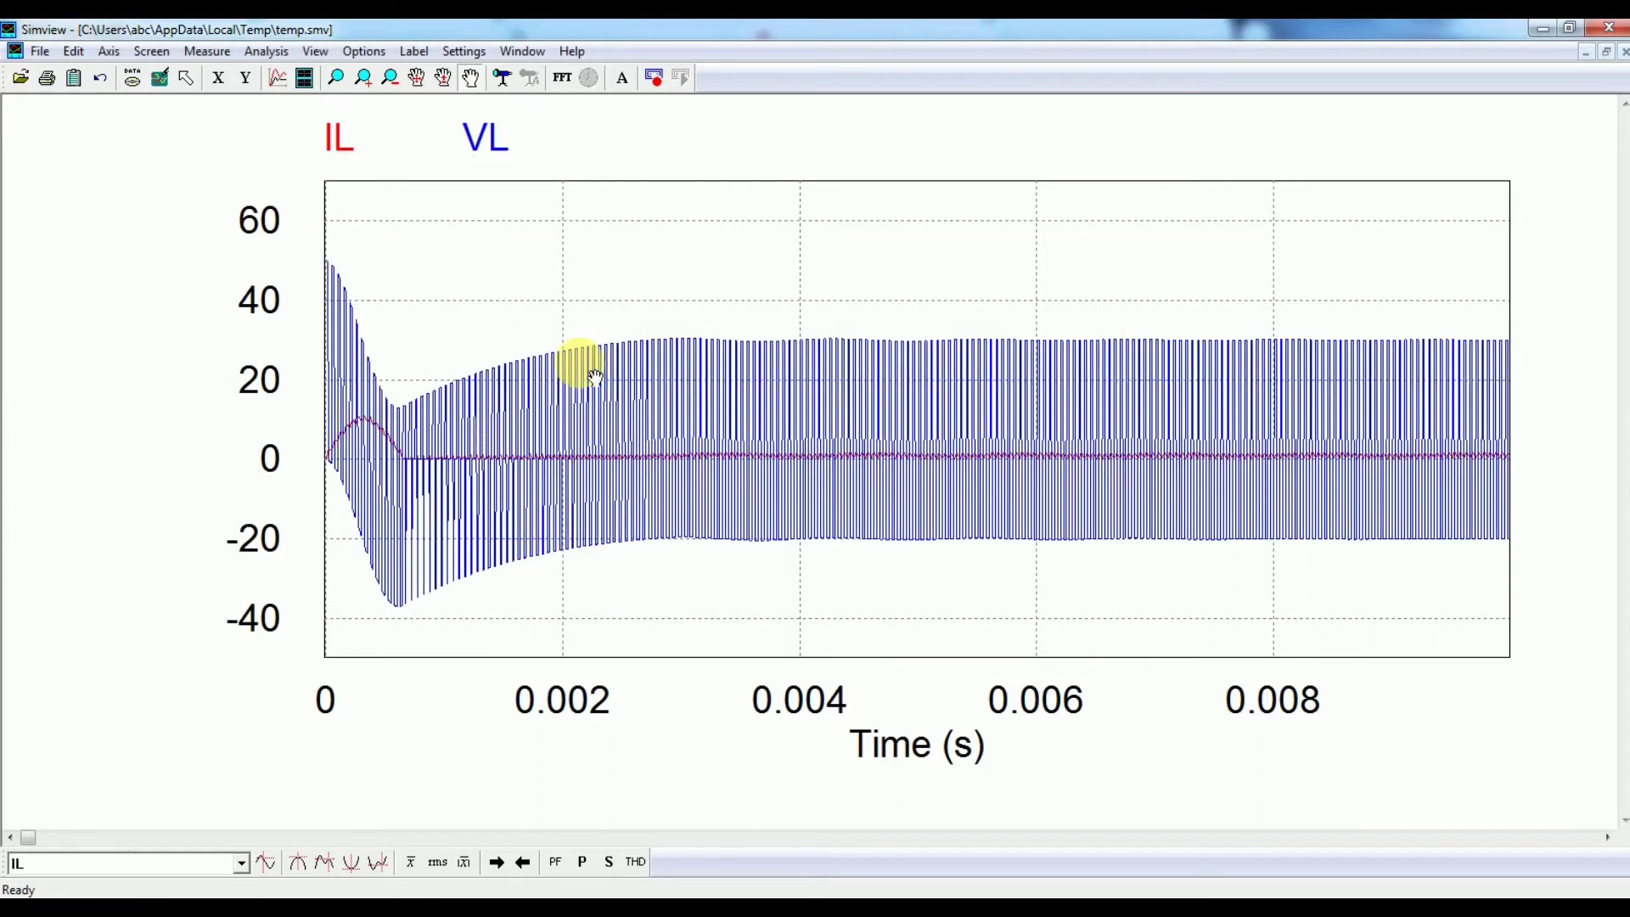
Examine the IL and VL waveforms closely around 0.00506 s, where the inductor current reaches its minimum.
{"action": "left_click_drag", "start_coordinate": [890, 305], "coordinate": [983, 593]}
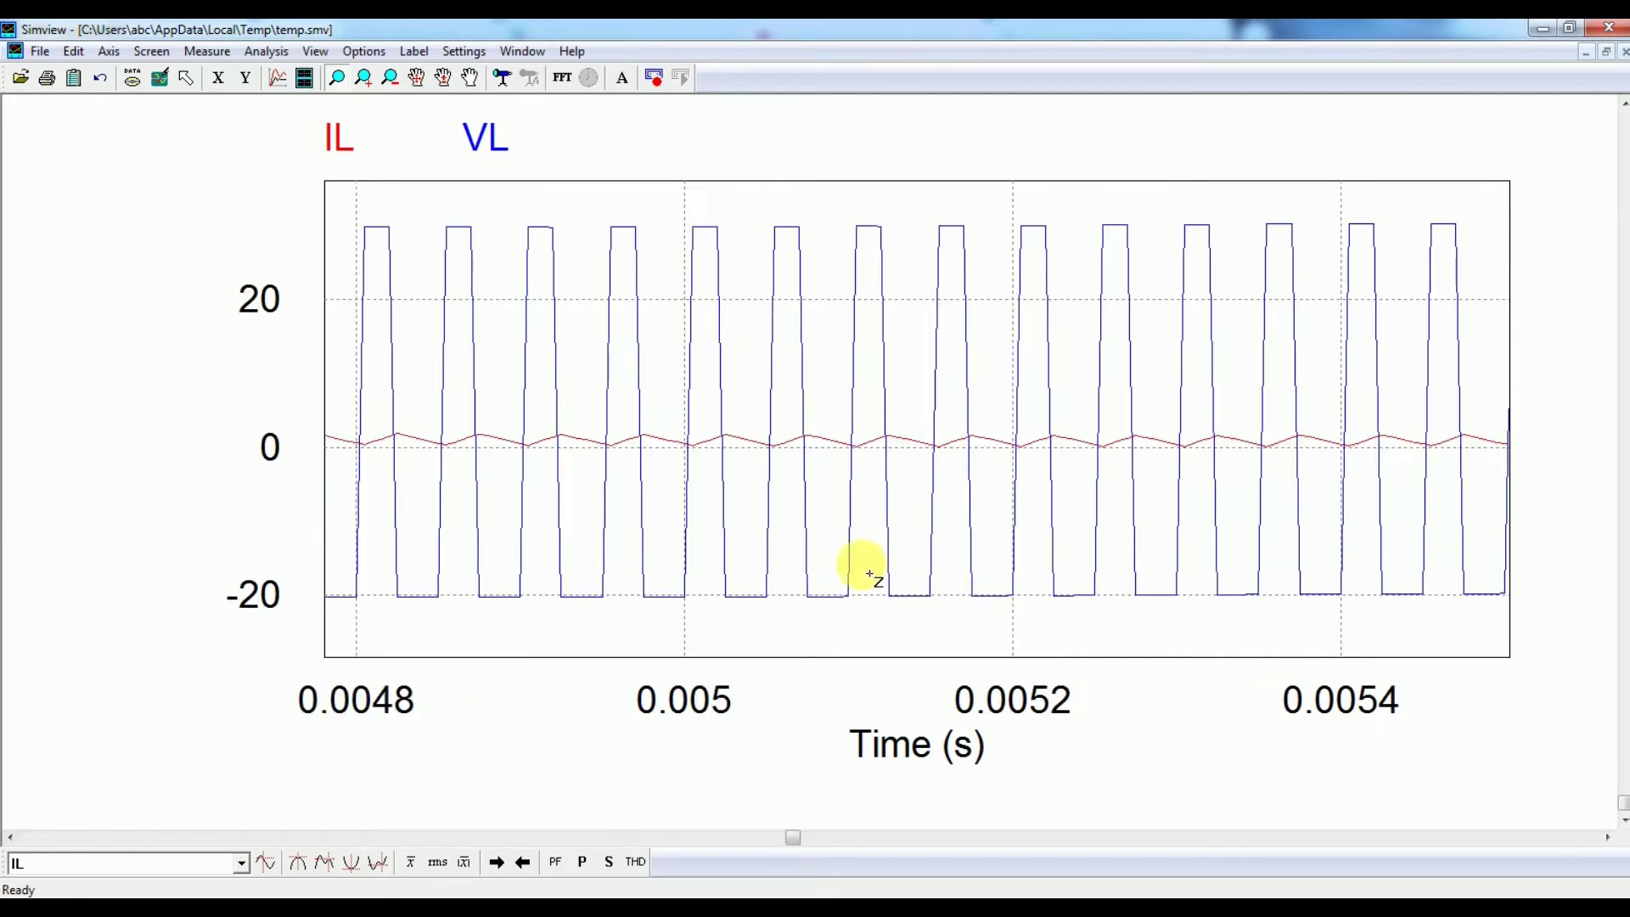
{"action": "left_click_drag", "start_coordinate": [660, 242], "coordinate": [1202, 628]}
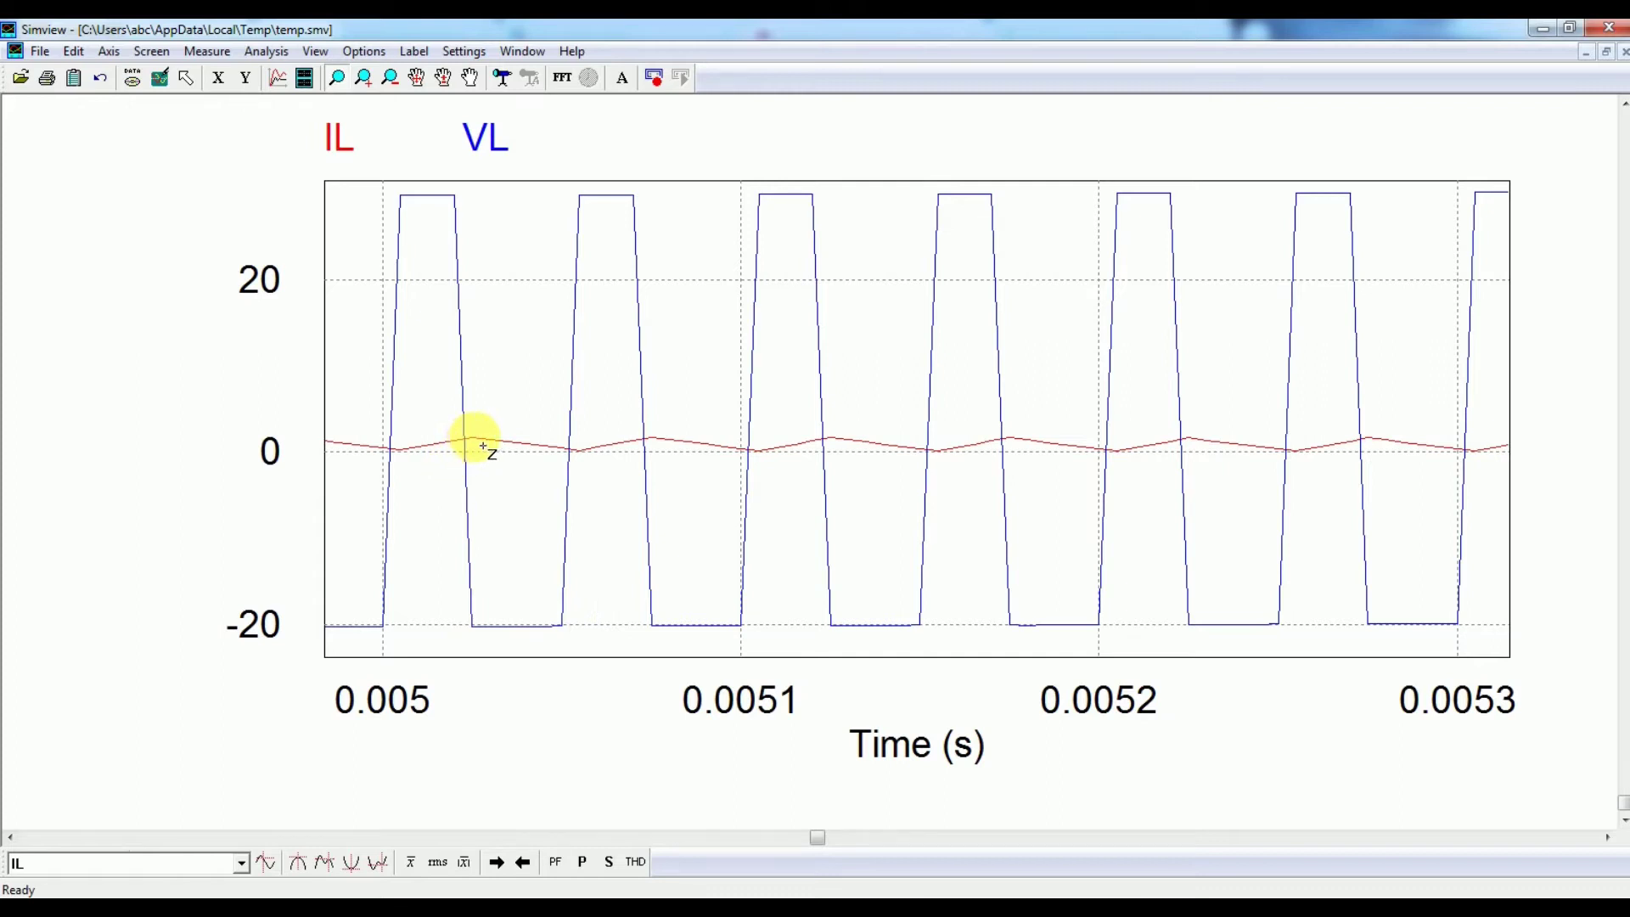
{"action": "left_click_drag", "start_coordinate": [513, 392], "coordinate": [706, 483]}
{"action": "left_click_drag", "start_coordinate": [649, 399], "coordinate": [848, 532]}
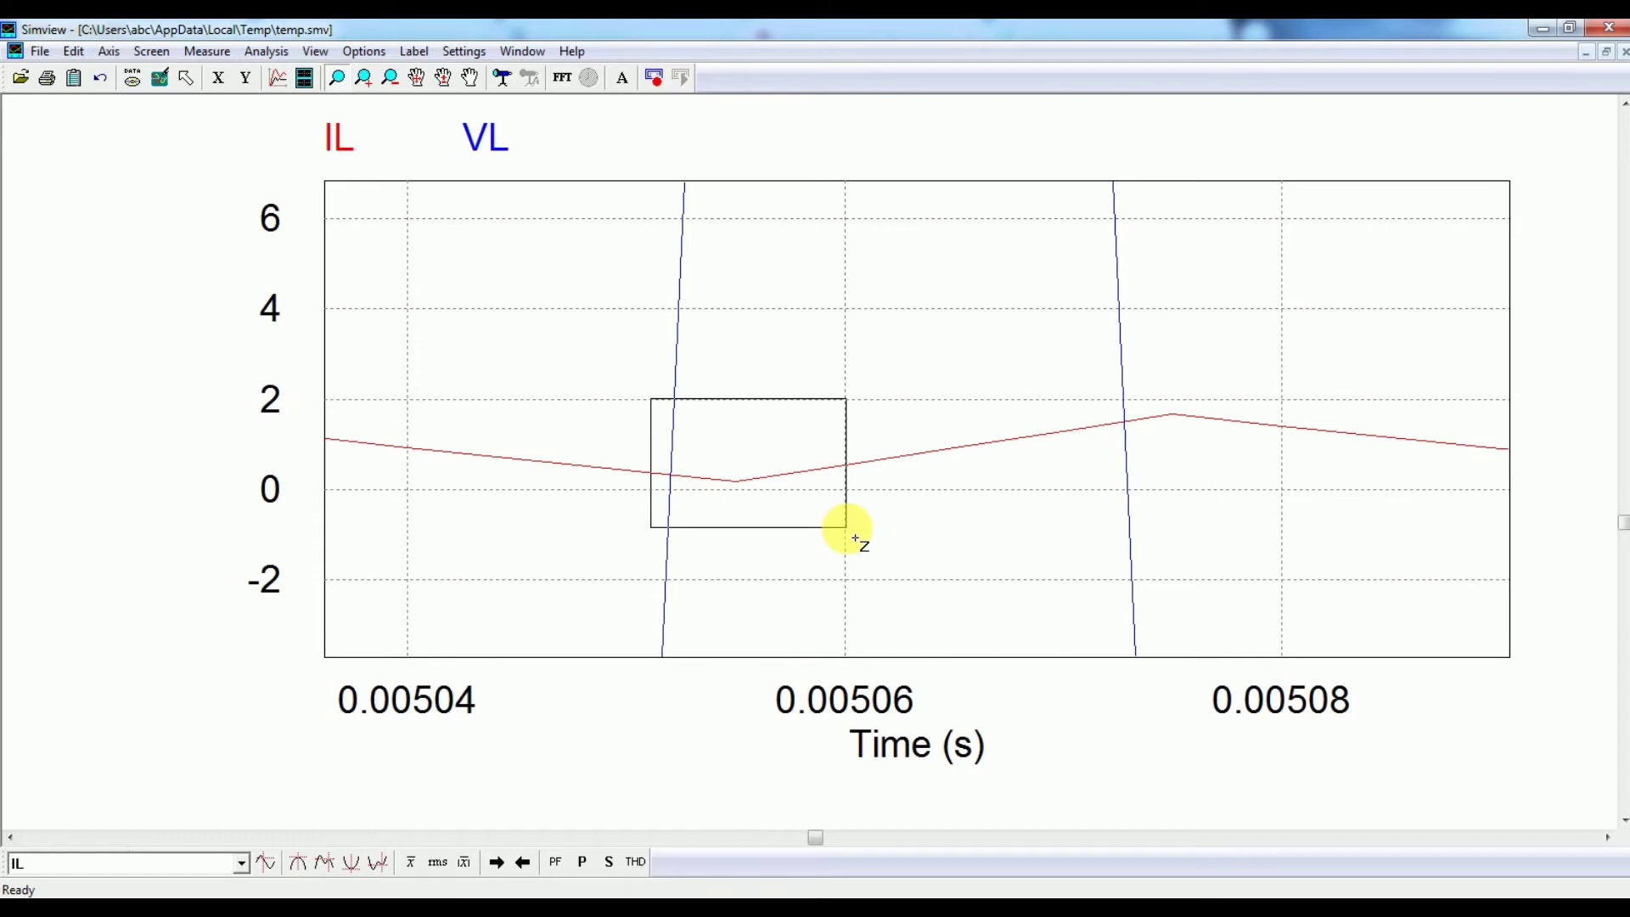
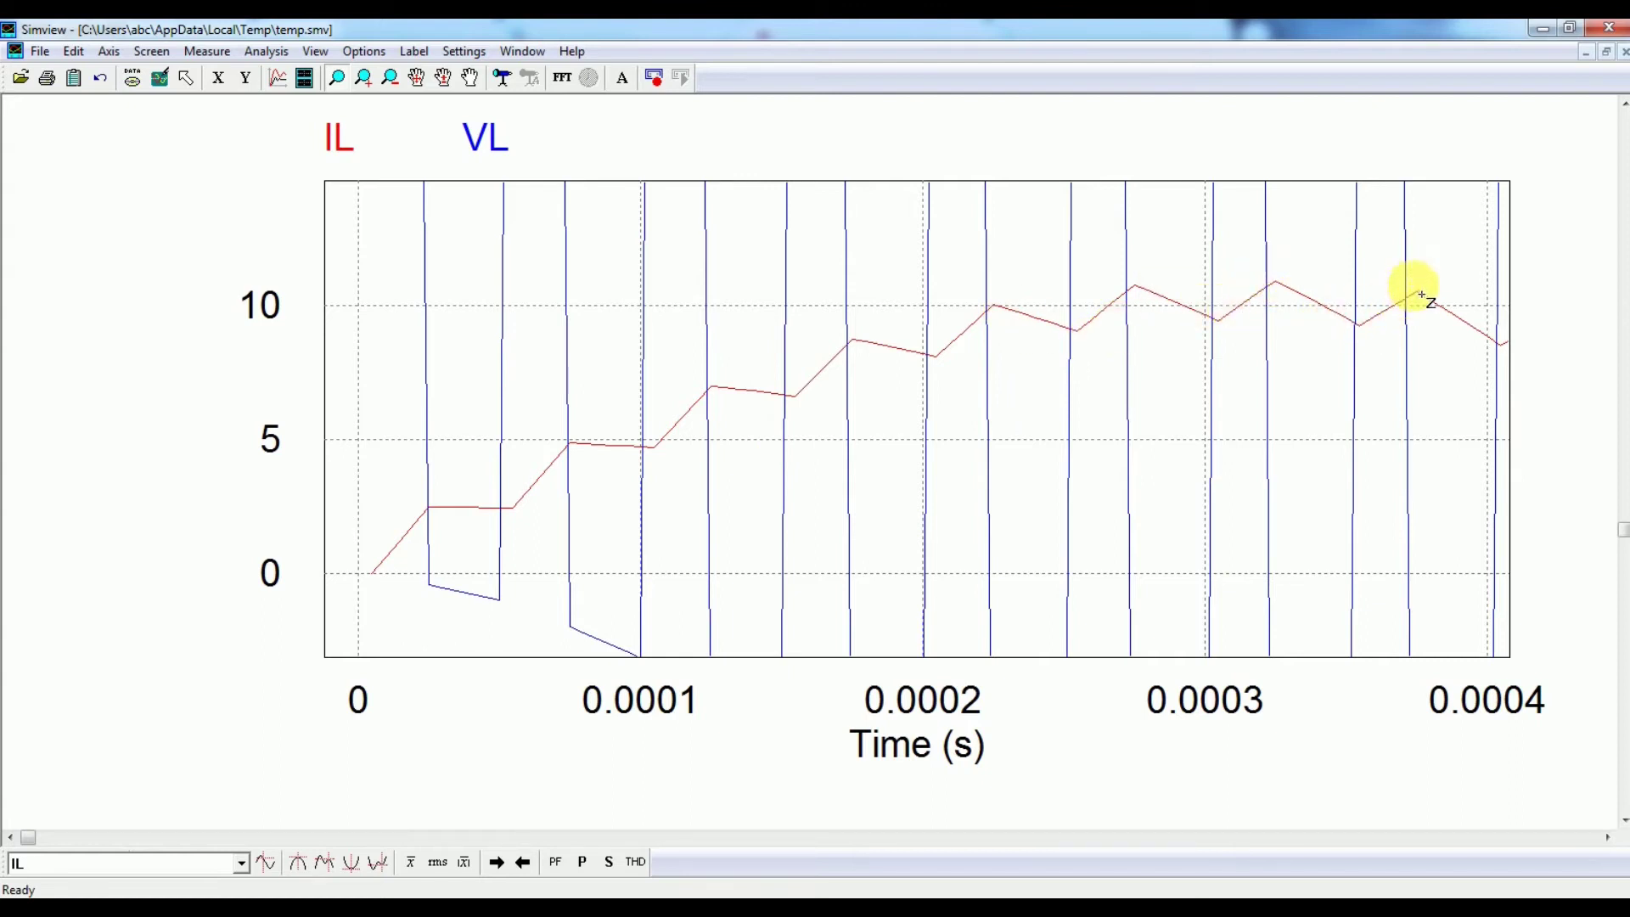
Examine the start-up transient of IL and VL, including the inductor current between about 0.0009 and 0.0012 s.
{"action": "scroll", "coordinate": [1111, 507], "scroll_direction": "up", "scroll_amount": 1}
{"action": "scroll", "coordinate": [1104, 501], "scroll_direction": "down", "scroll_amount": 4}
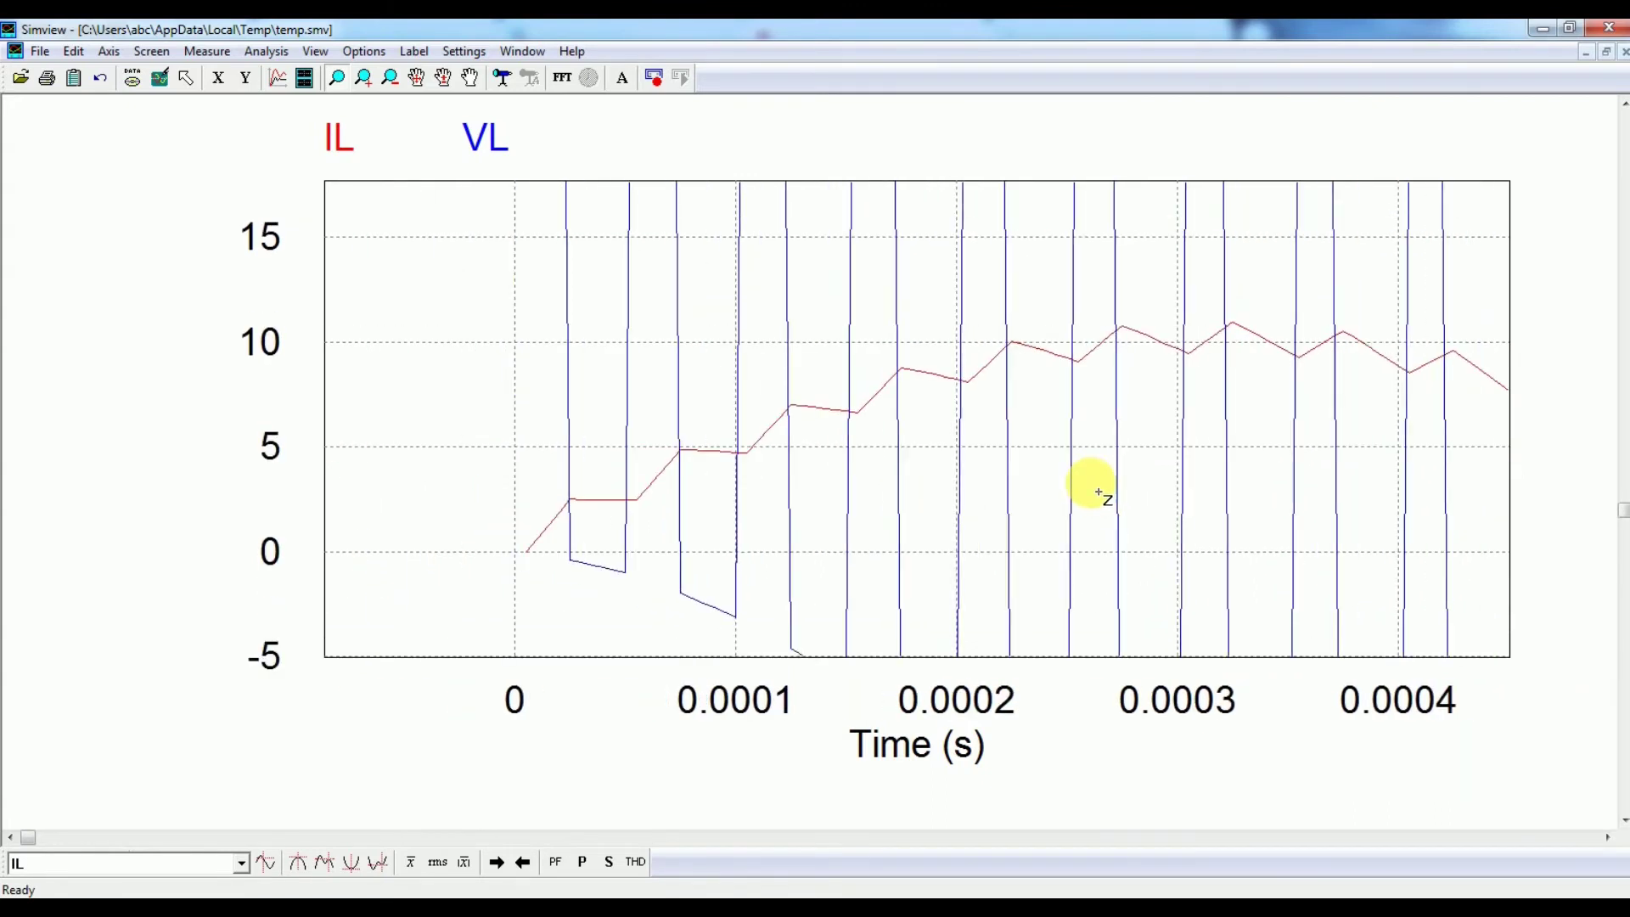
{"action": "scroll", "coordinate": [1099, 492], "scroll_direction": "down", "scroll_amount": 1}
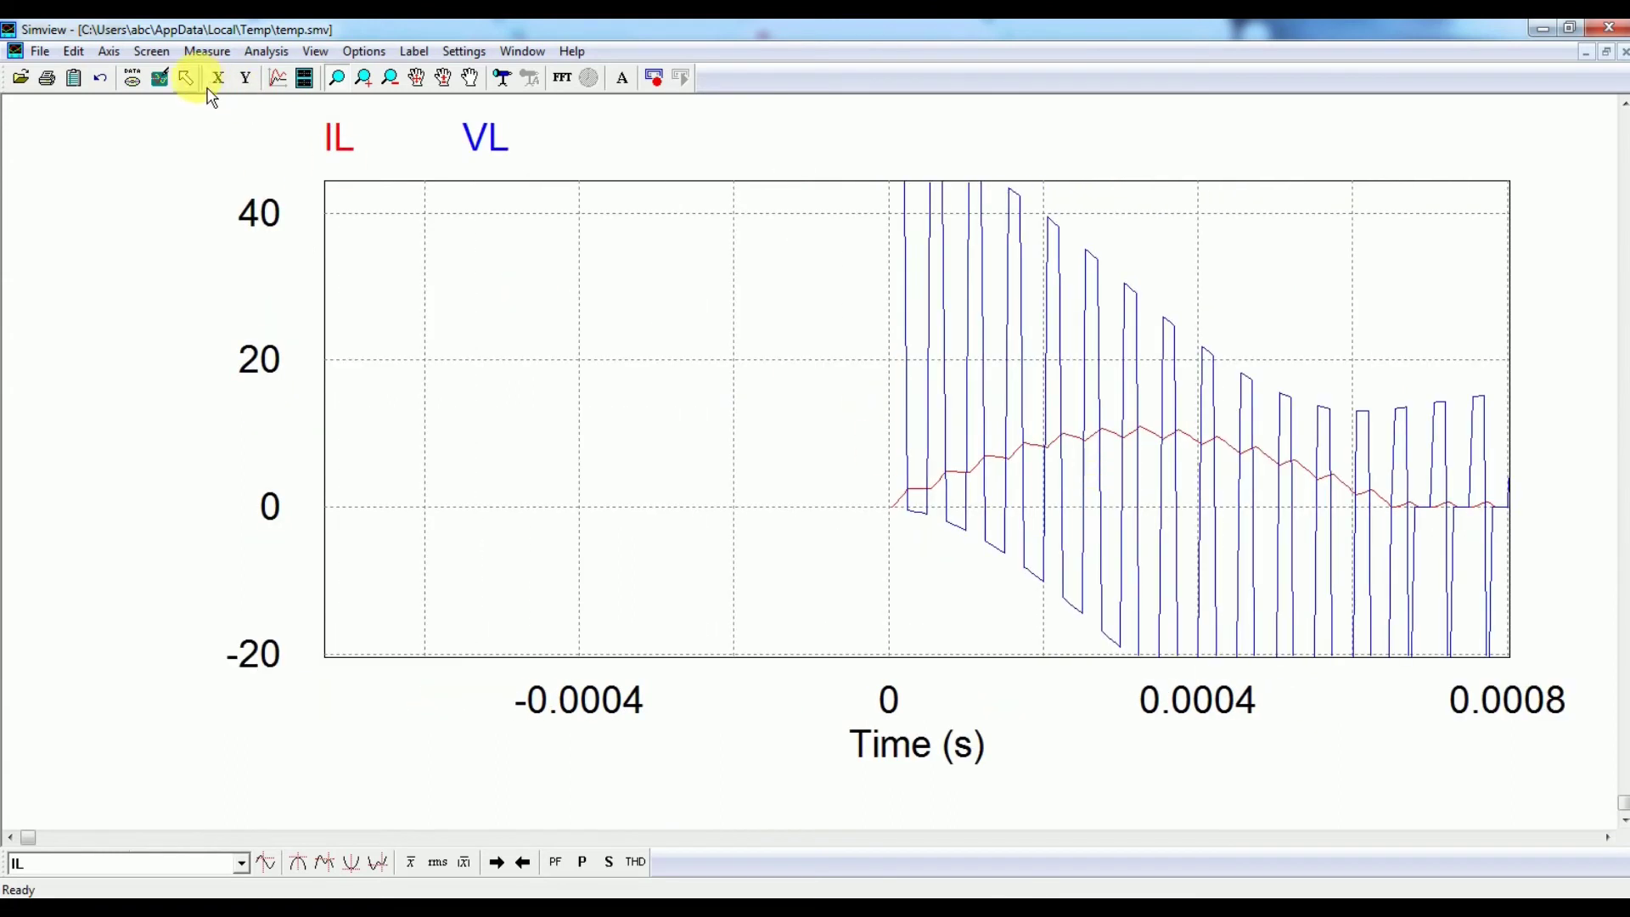
{"action": "left_click", "coordinate": [391, 80]}
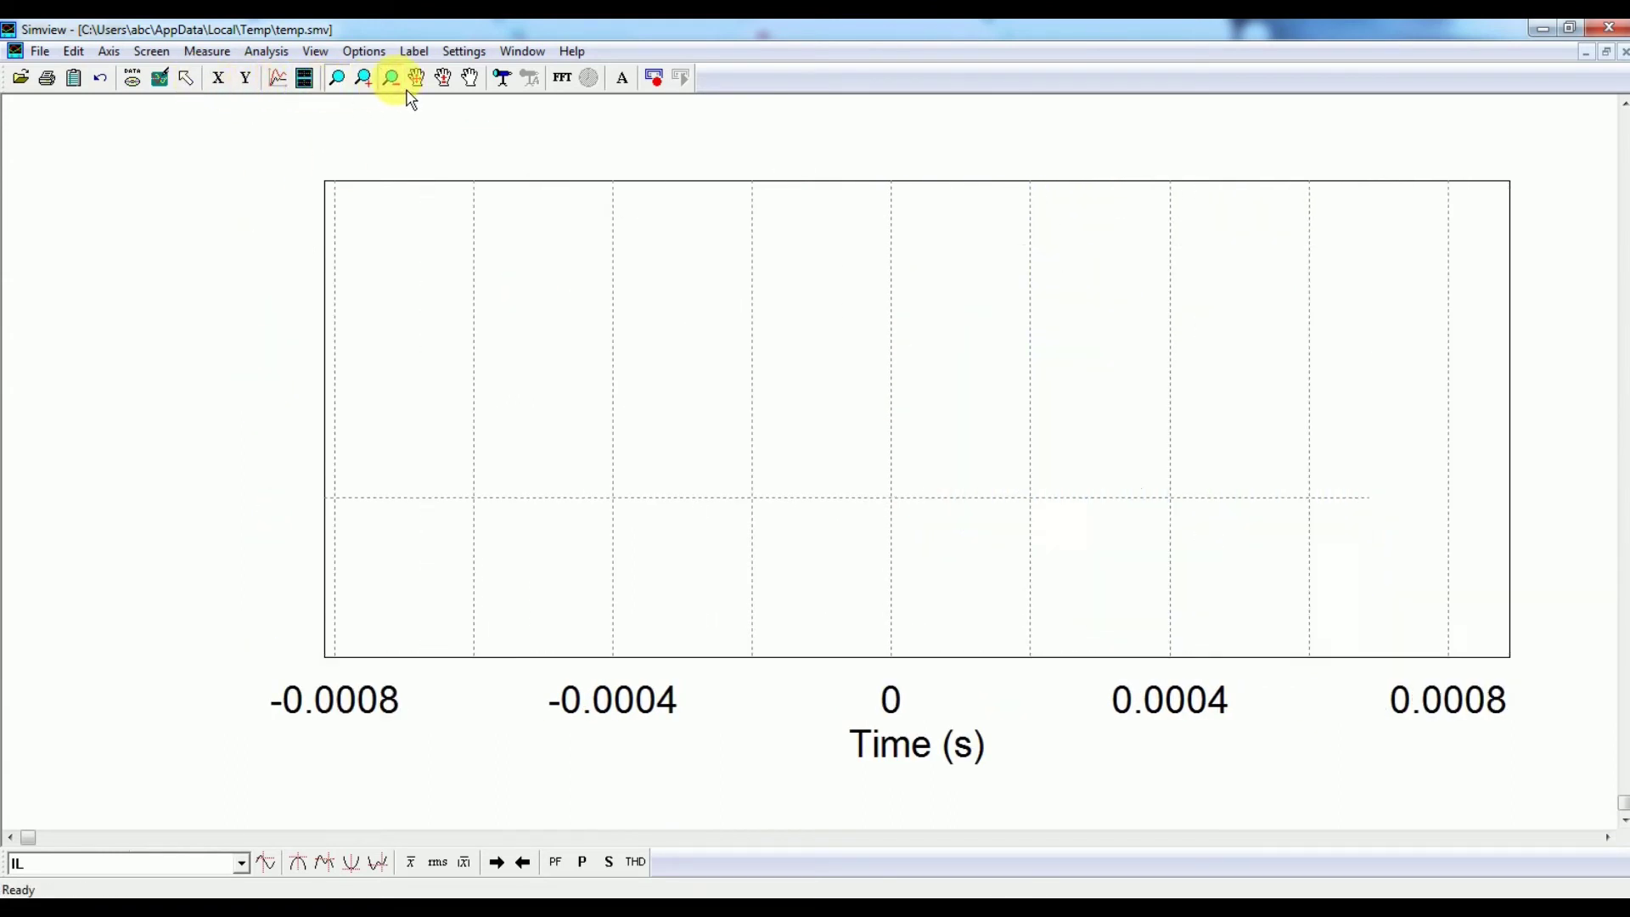
{"action": "left_click", "coordinate": [390, 81]}
{"action": "left_click", "coordinate": [391, 81]}
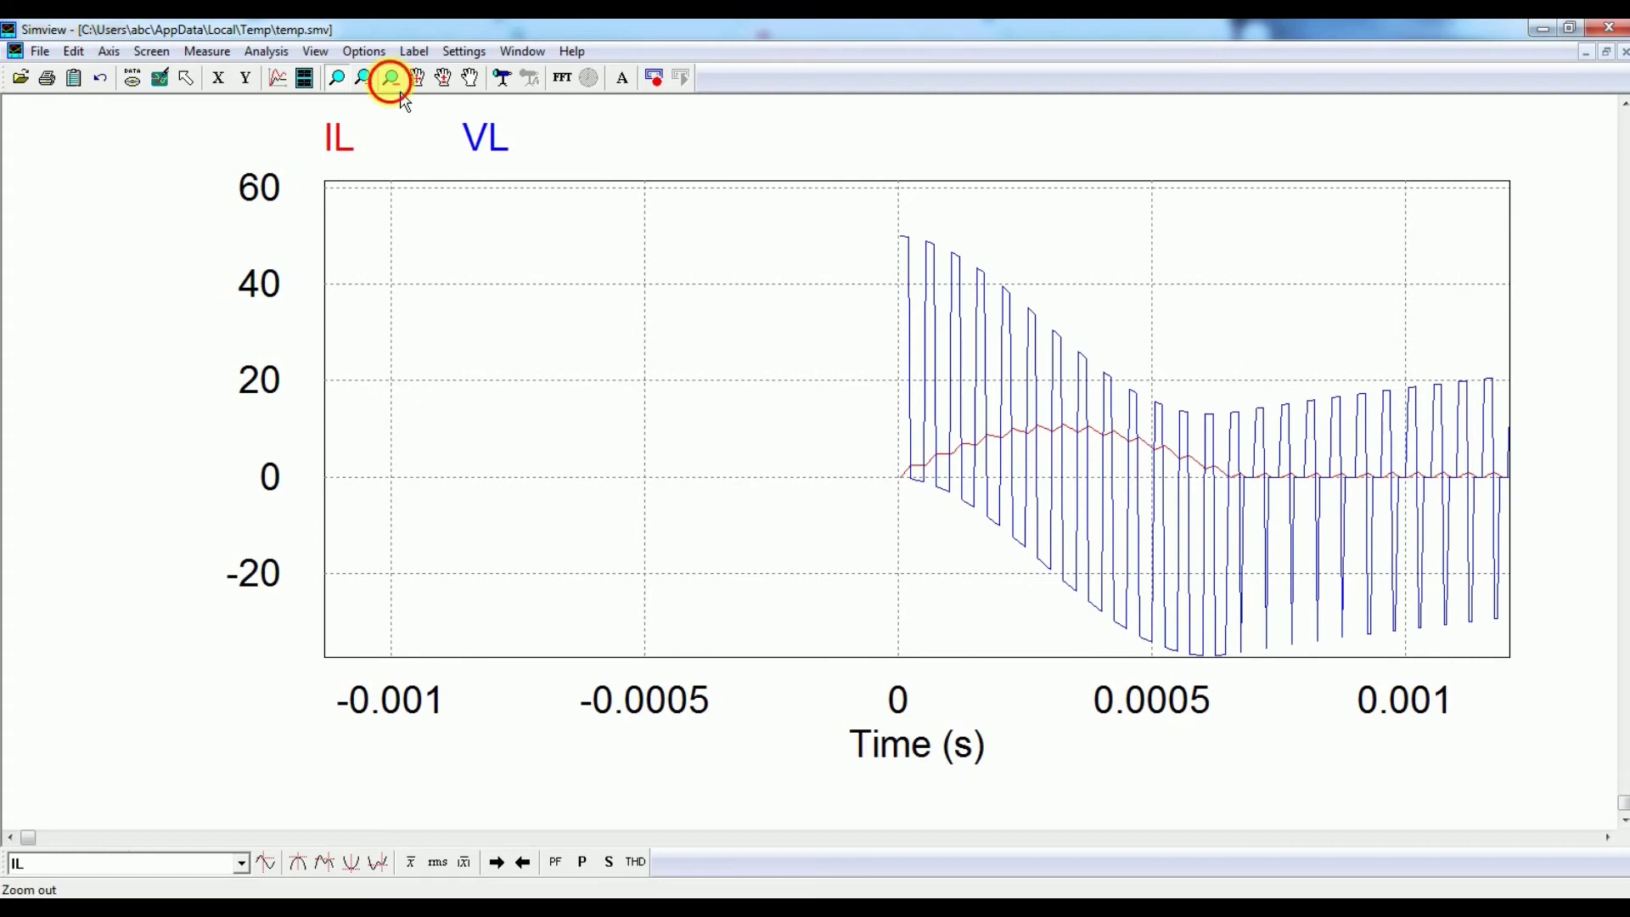
{"action": "left_click", "coordinate": [390, 81]}
{"action": "left_click", "coordinate": [390, 80]}
{"action": "left_click", "coordinate": [392, 82]}
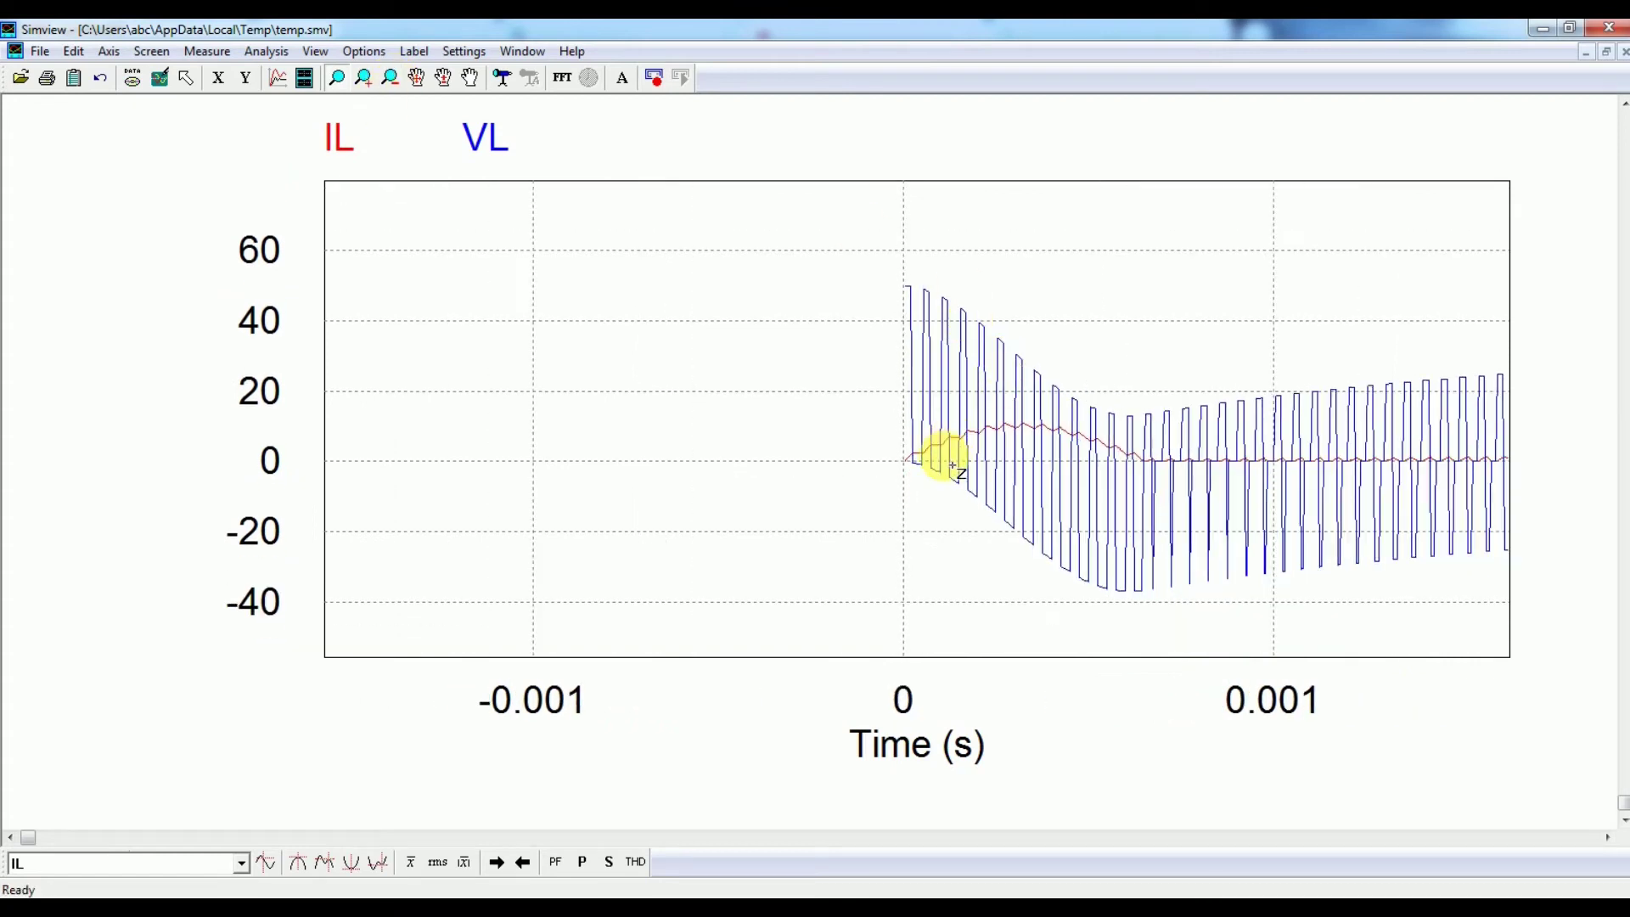
{"action": "left_click_drag", "start_coordinate": [1206, 442], "coordinate": [1372, 481]}
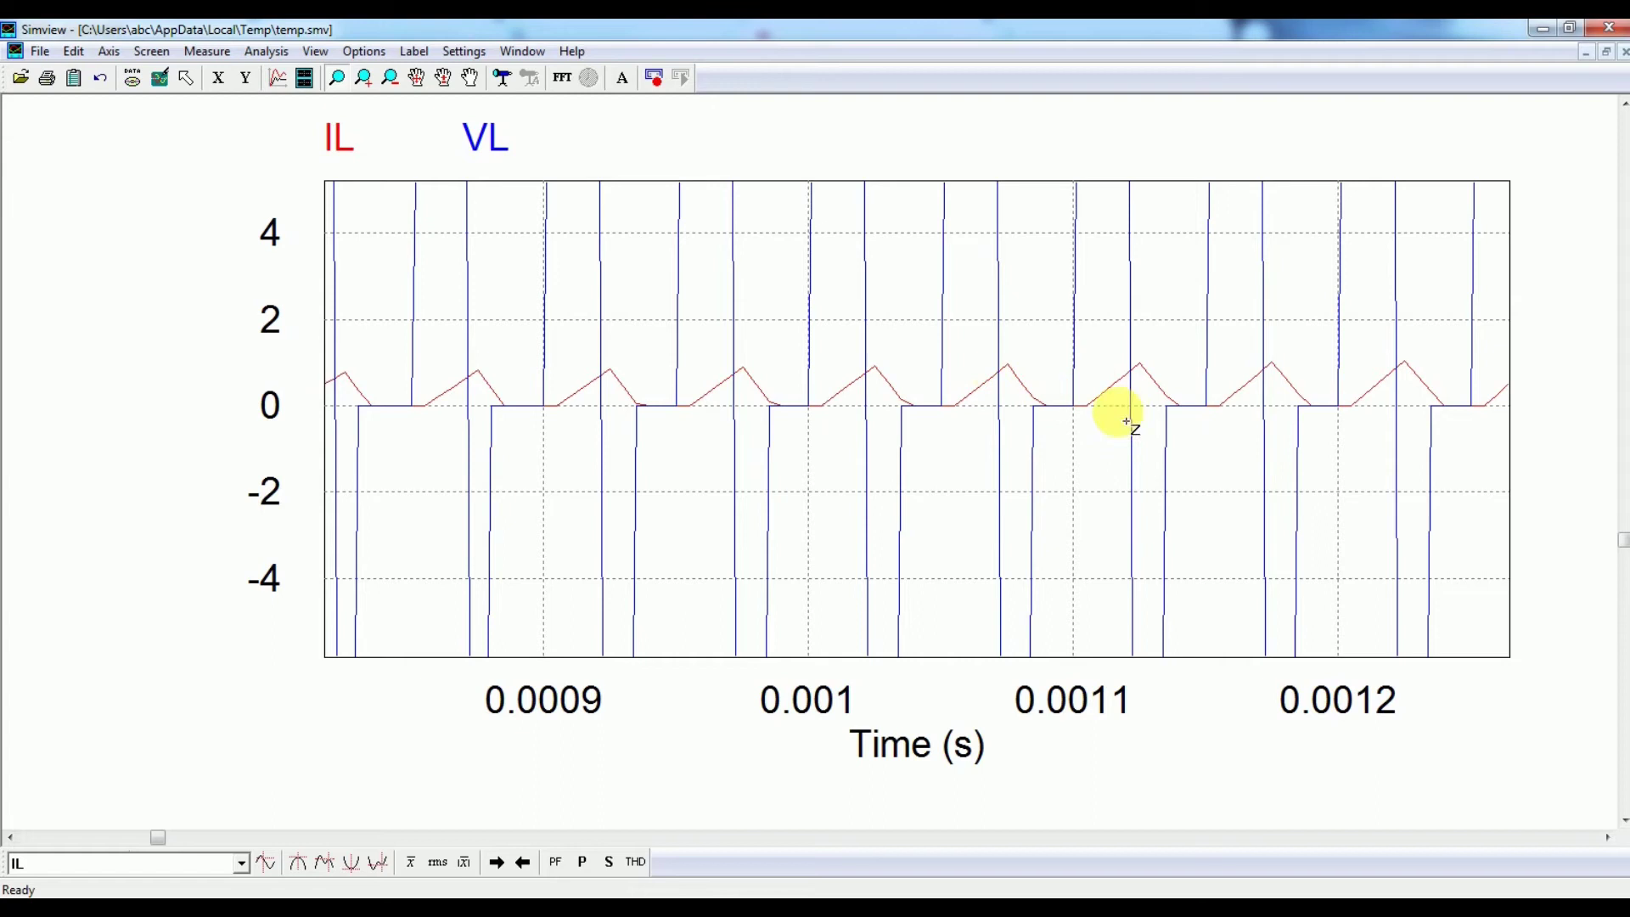
Restore the full plot and examine the steady-state inductor current ripple around 0.0087 s.
{"action": "left_click", "coordinate": [159, 78]}
{"action": "left_click_drag", "start_coordinate": [1179, 411], "coordinate": [1427, 507]}
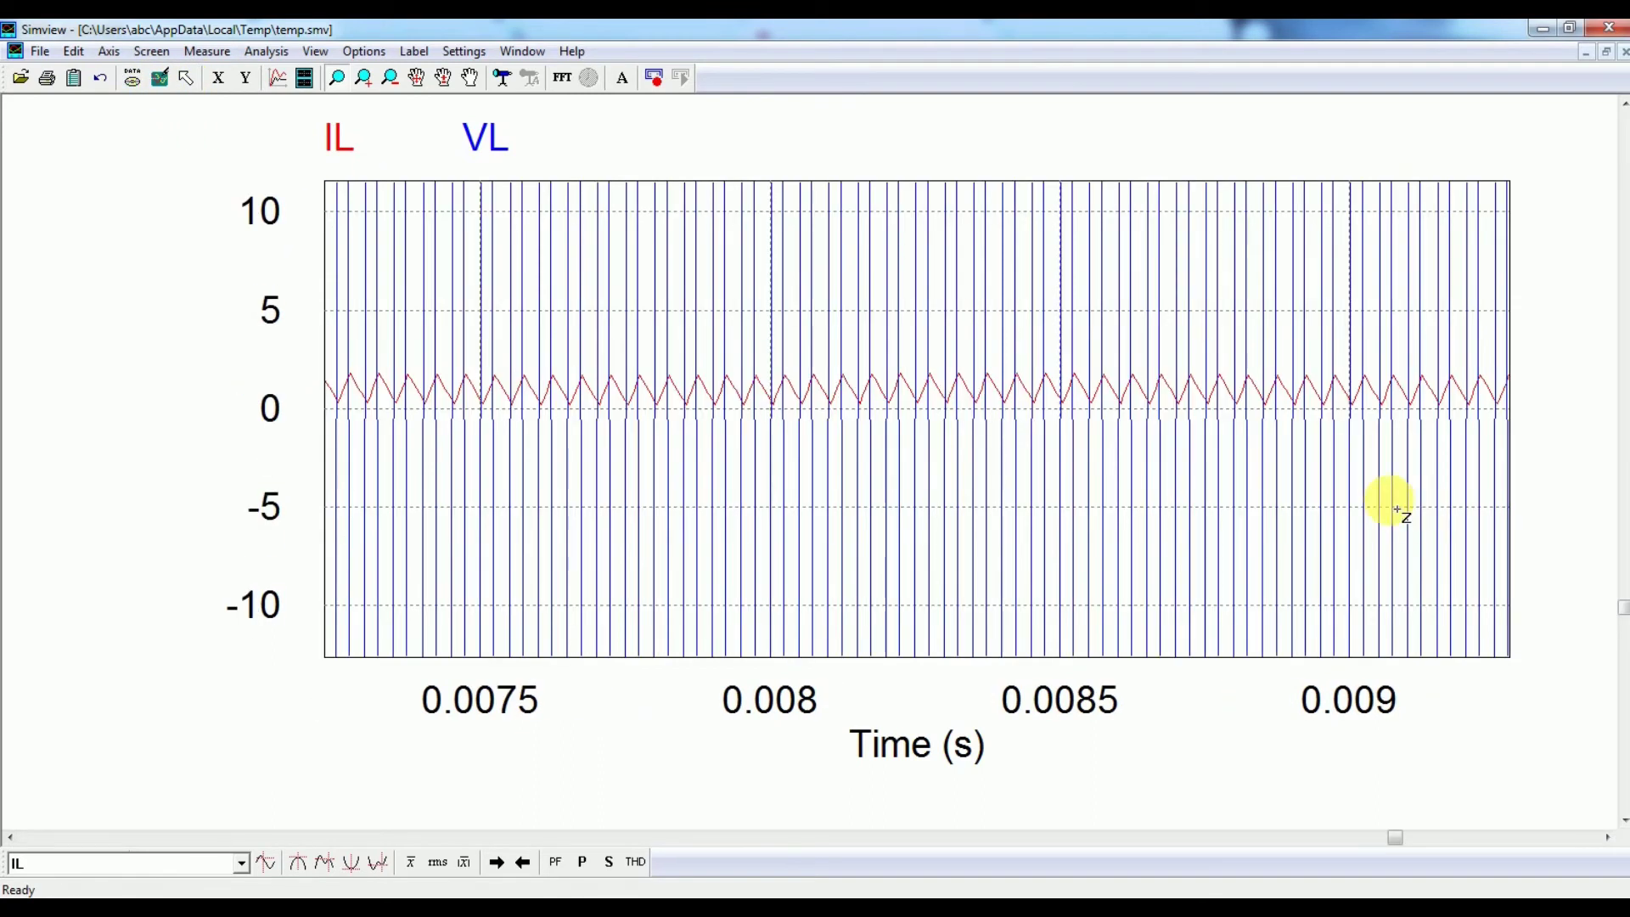
{"action": "left_click_drag", "start_coordinate": [1354, 445], "coordinate": [1346, 434]}
{"action": "left_click_drag", "start_coordinate": [797, 298], "coordinate": [1314, 509]}
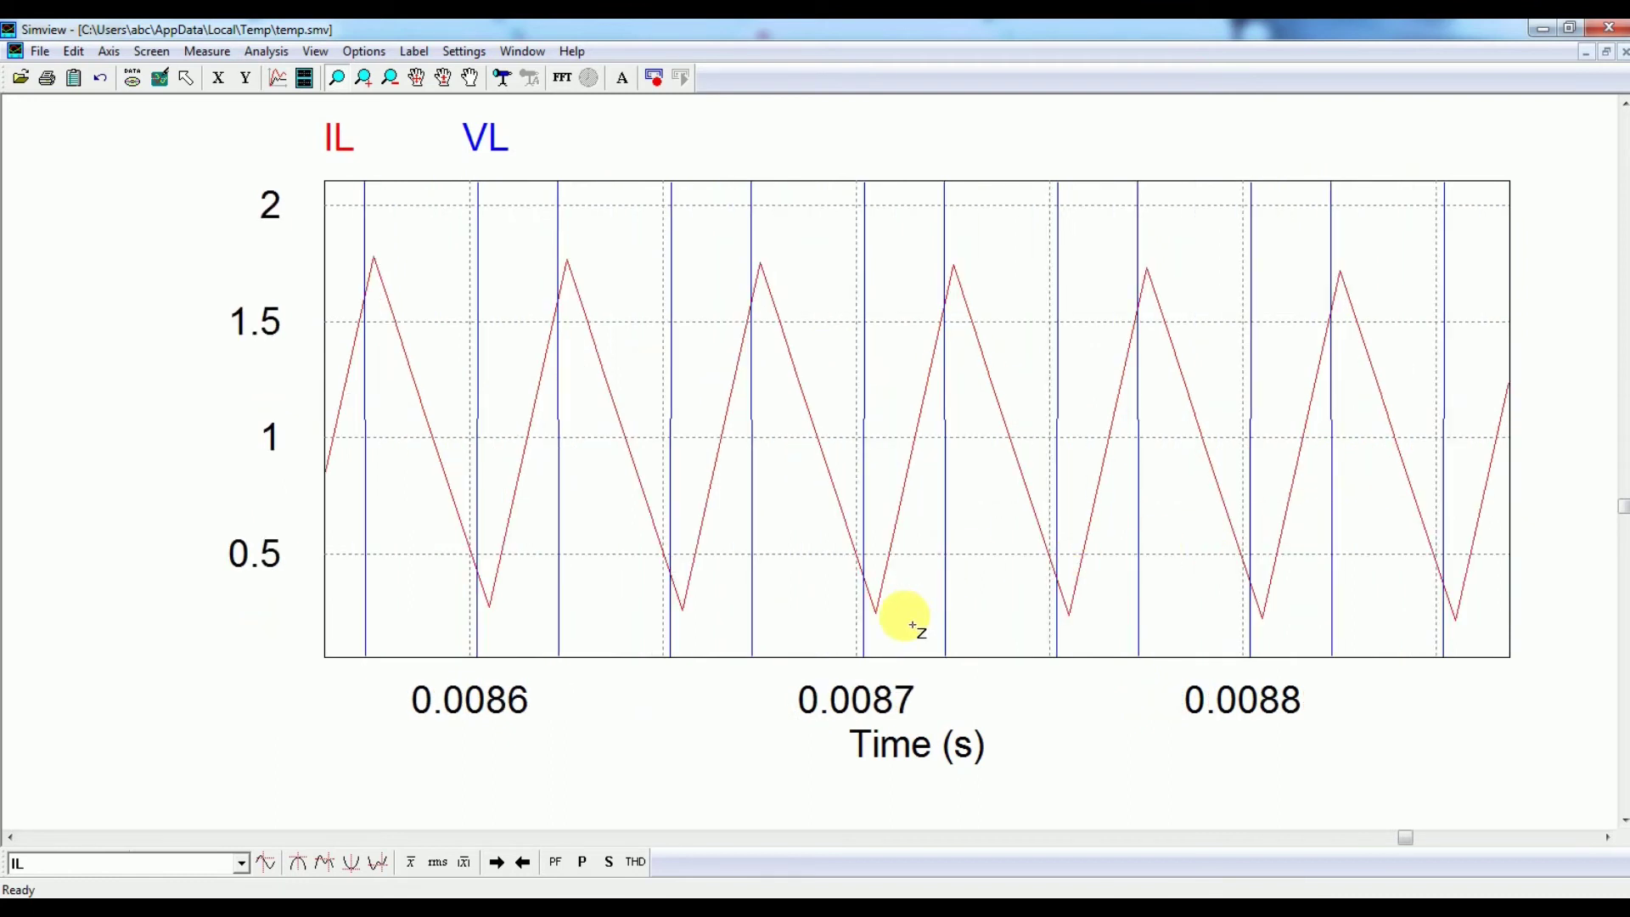
{"action": "left_click", "coordinate": [811, 563]}
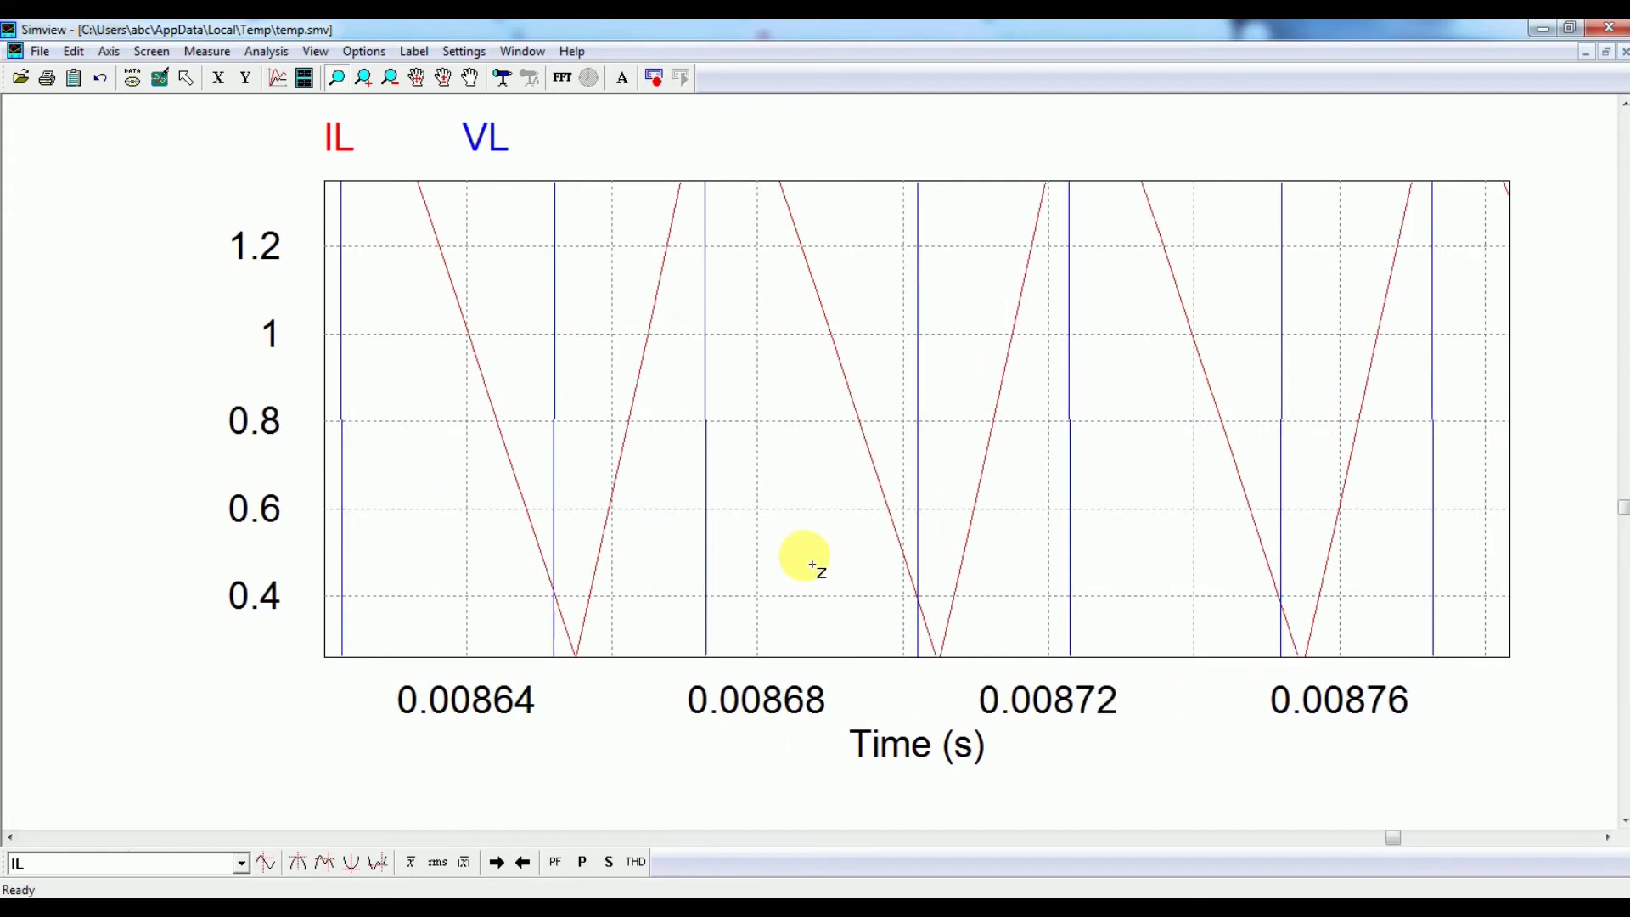
Replace the IL and VL curves with IC on the full plot and examine its ripple between about 0.0076 and 0.0084 s.
{"action": "left_click", "coordinate": [160, 77]}
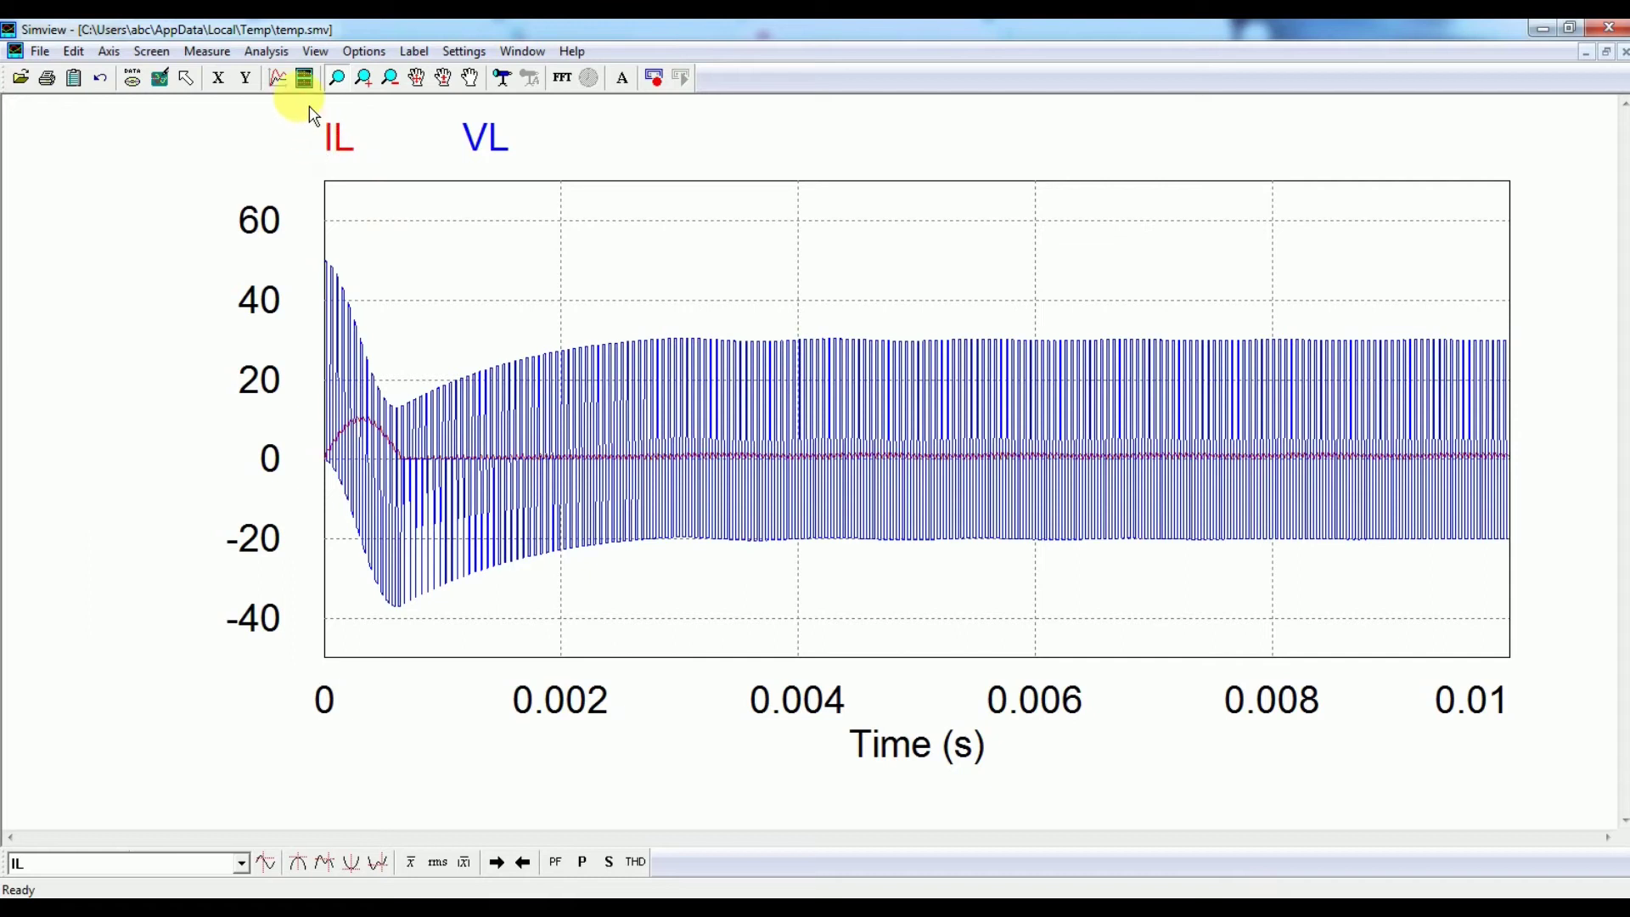
{"action": "double_click", "coordinate": [339, 138]}
{"action": "left_click", "coordinate": [907, 353]}
{"action": "double_click", "coordinate": [906, 355]}
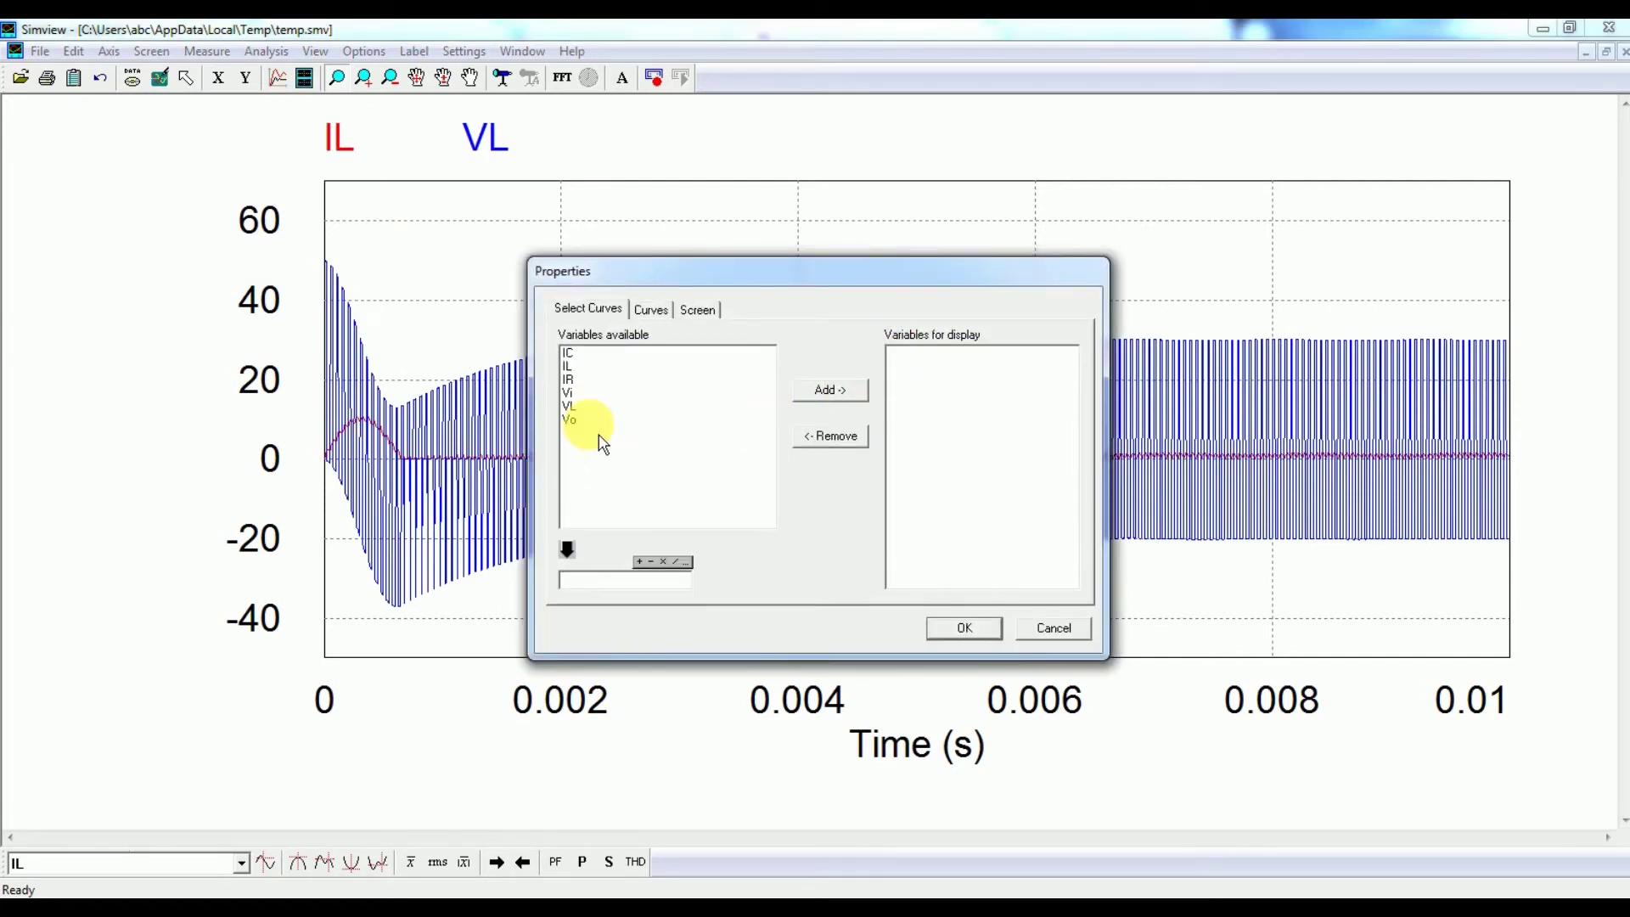
{"action": "double_click", "coordinate": [586, 353]}
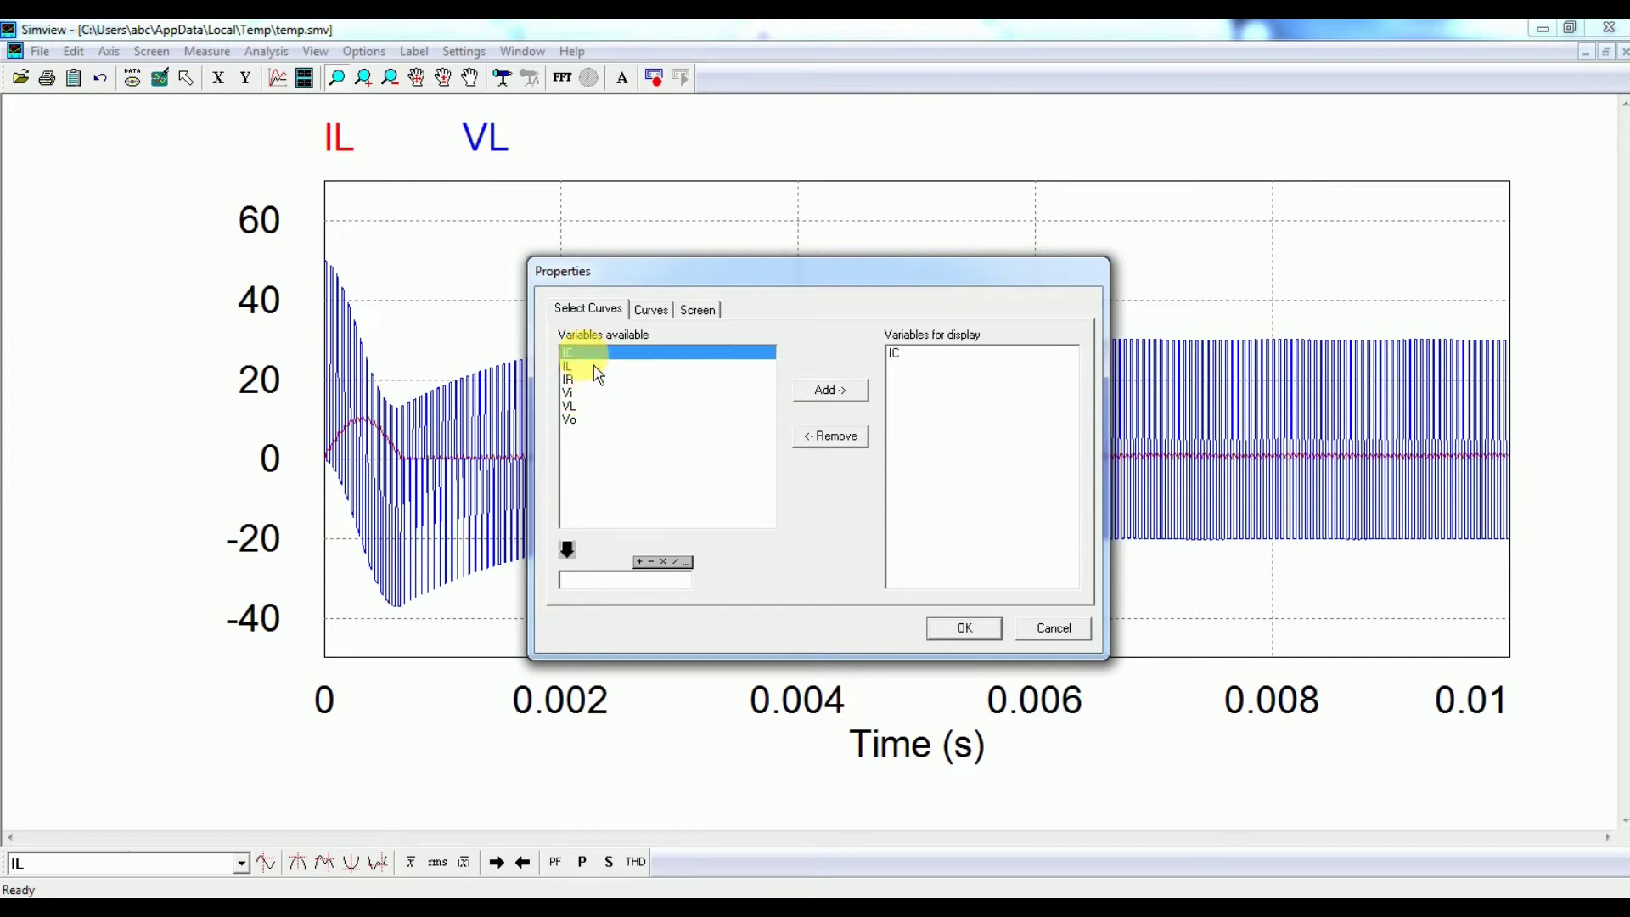
{"action": "left_click", "coordinate": [965, 627]}
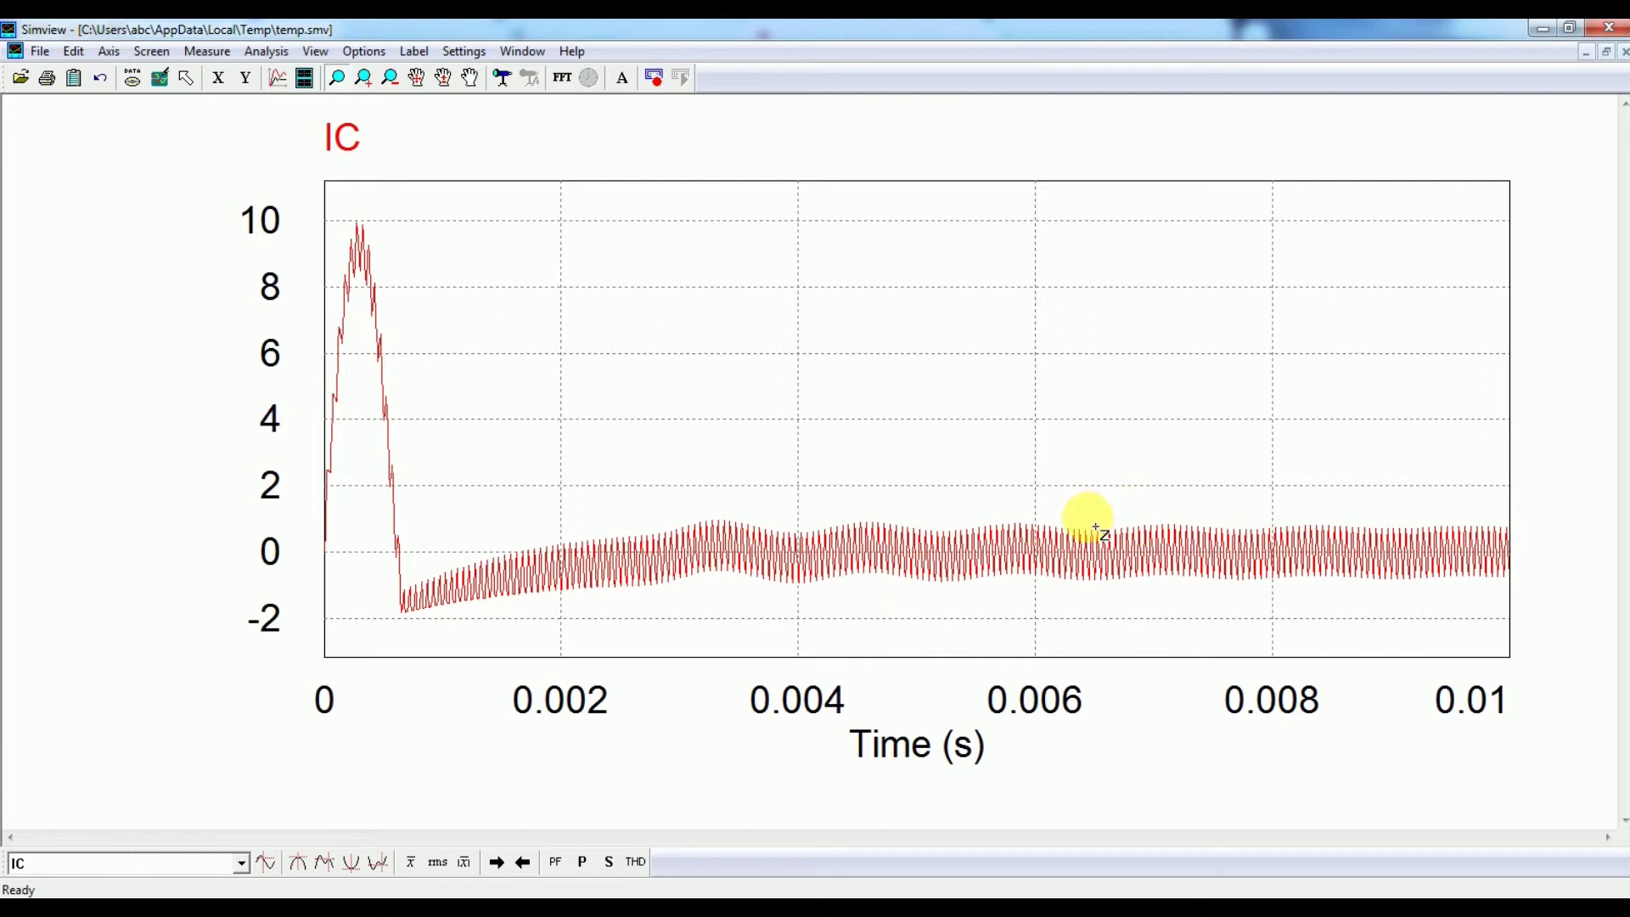
{"action": "left_click_drag", "start_coordinate": [1115, 517], "coordinate": [1366, 597]}
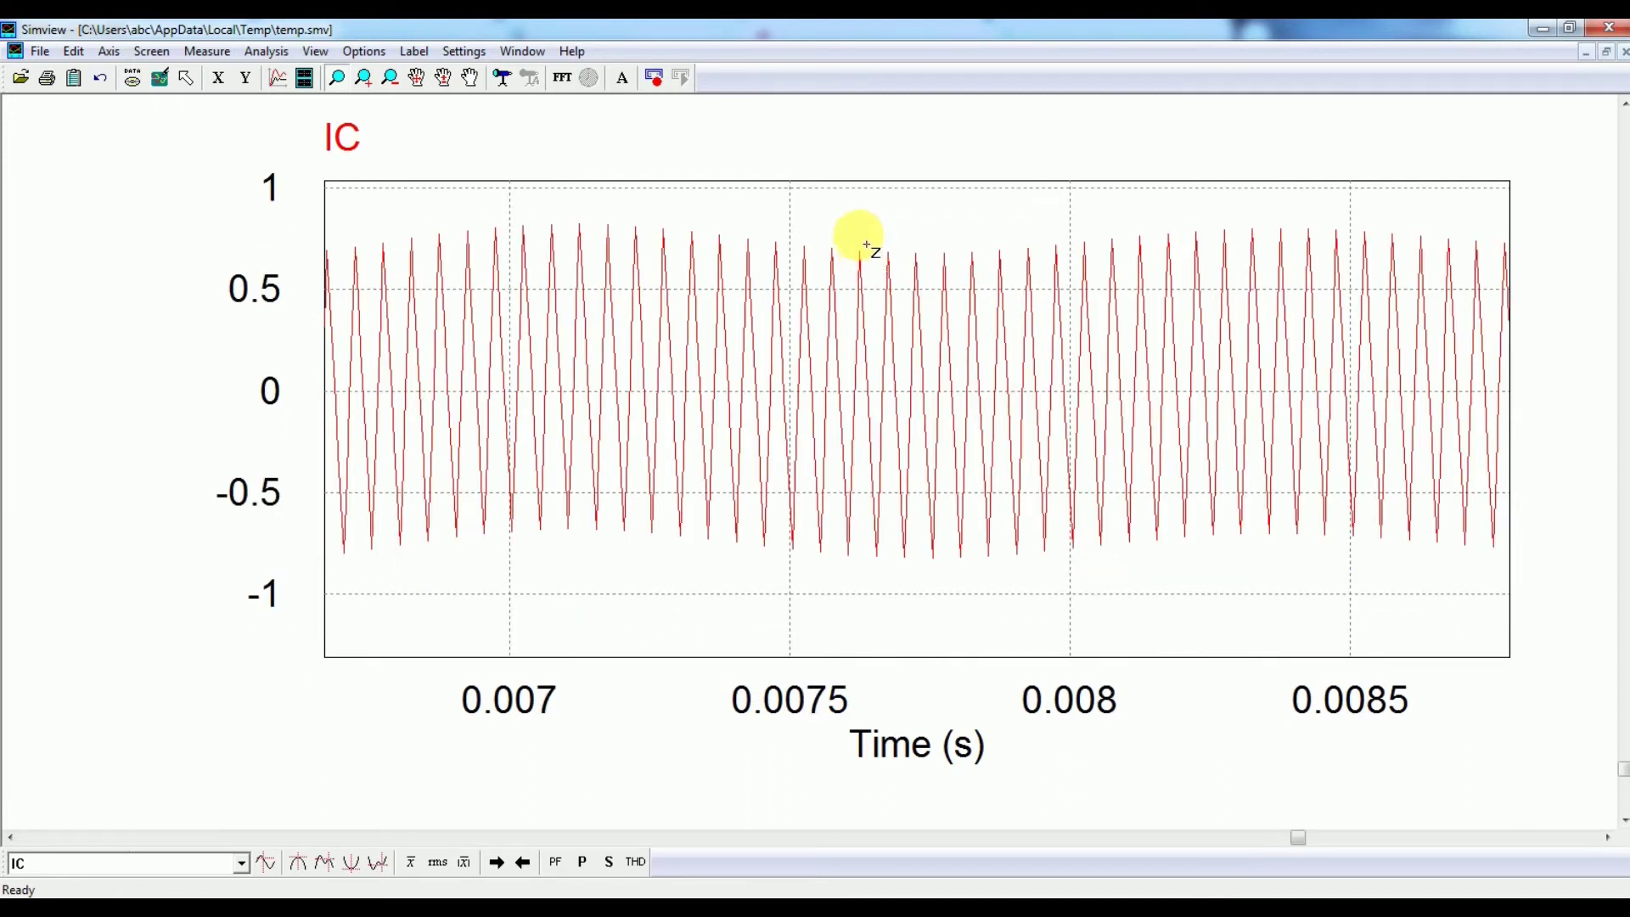
{"action": "left_click_drag", "start_coordinate": [875, 235], "coordinate": [1296, 552]}
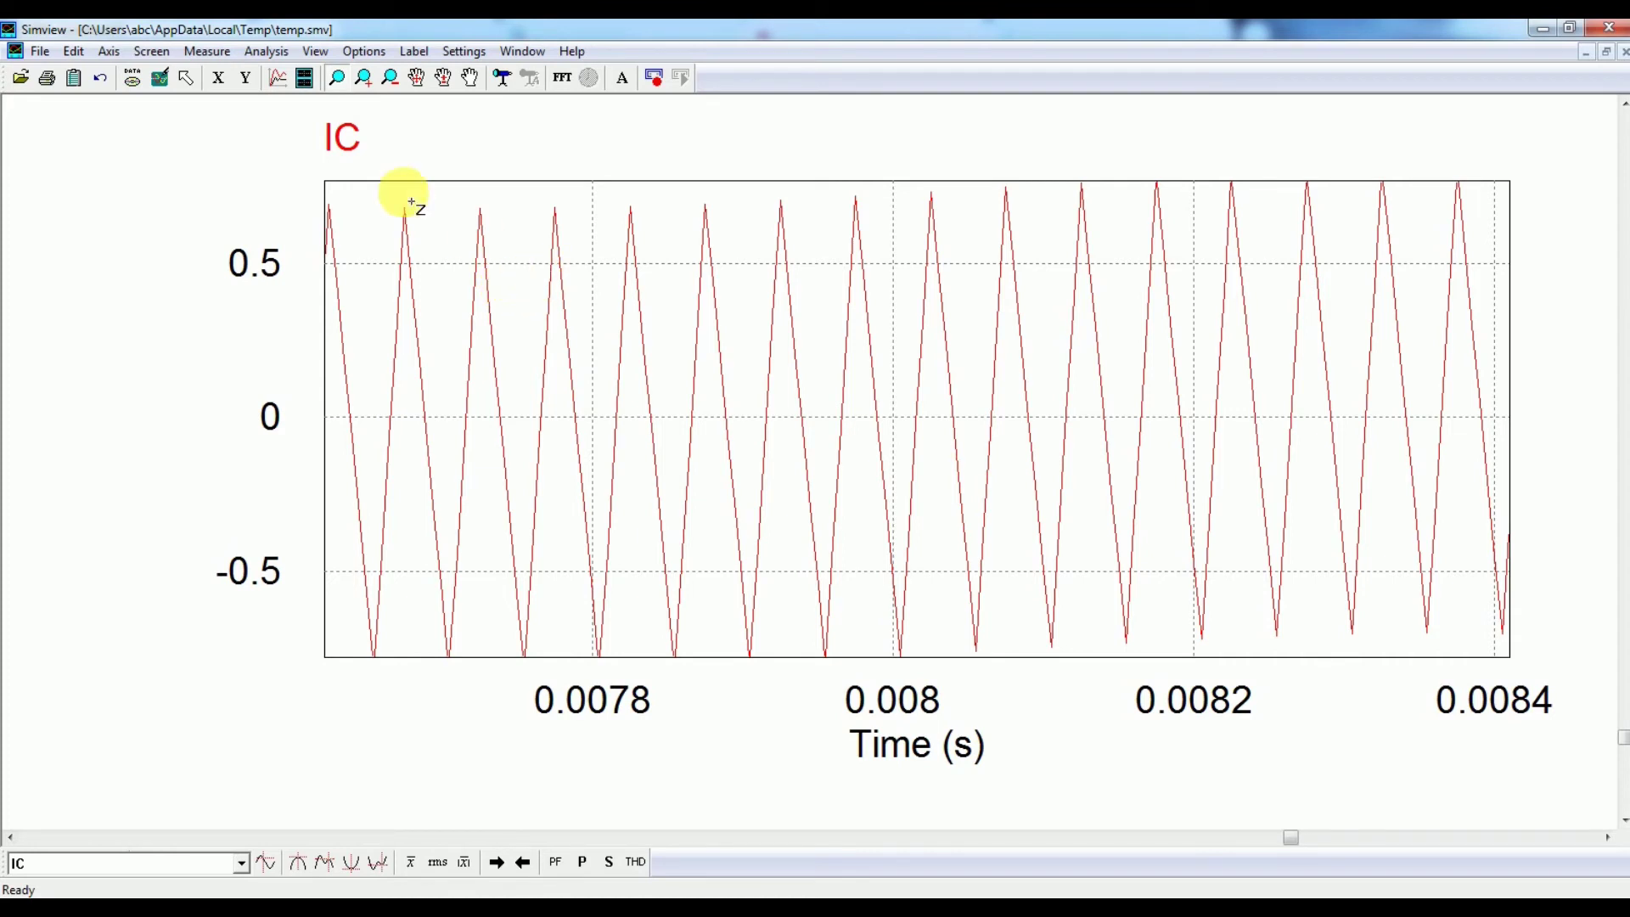
Add a second plot screen below the IC waveform that displays the IR curve.
{"action": "left_click", "coordinate": [307, 81]}
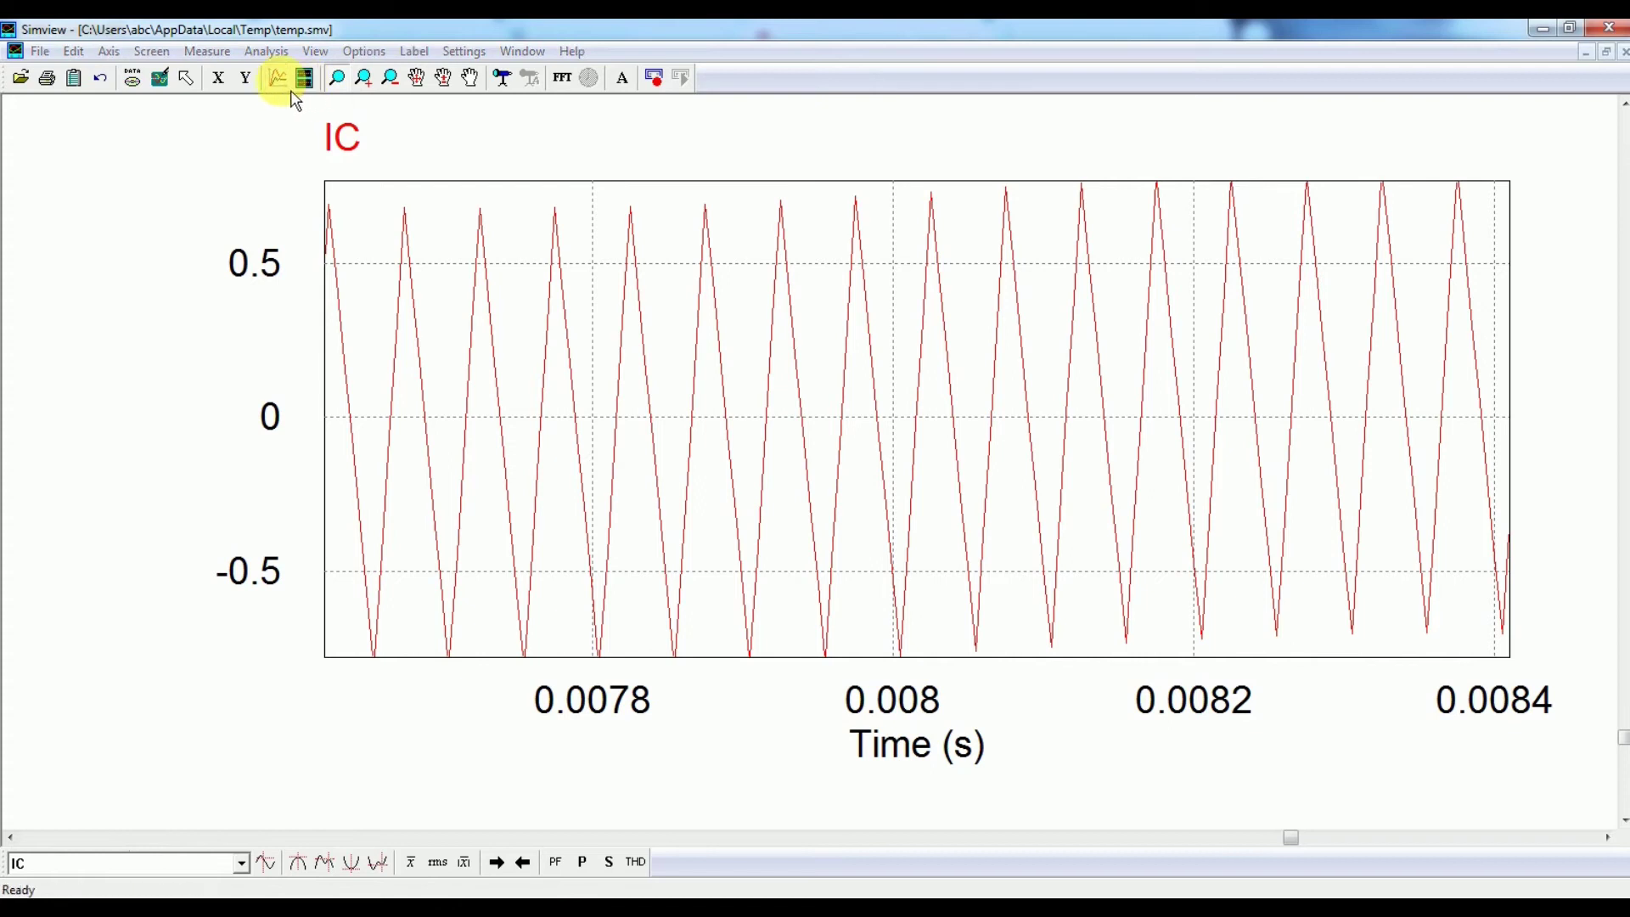
{"action": "left_click", "coordinate": [1053, 629]}
{"action": "left_click", "coordinate": [307, 78]}
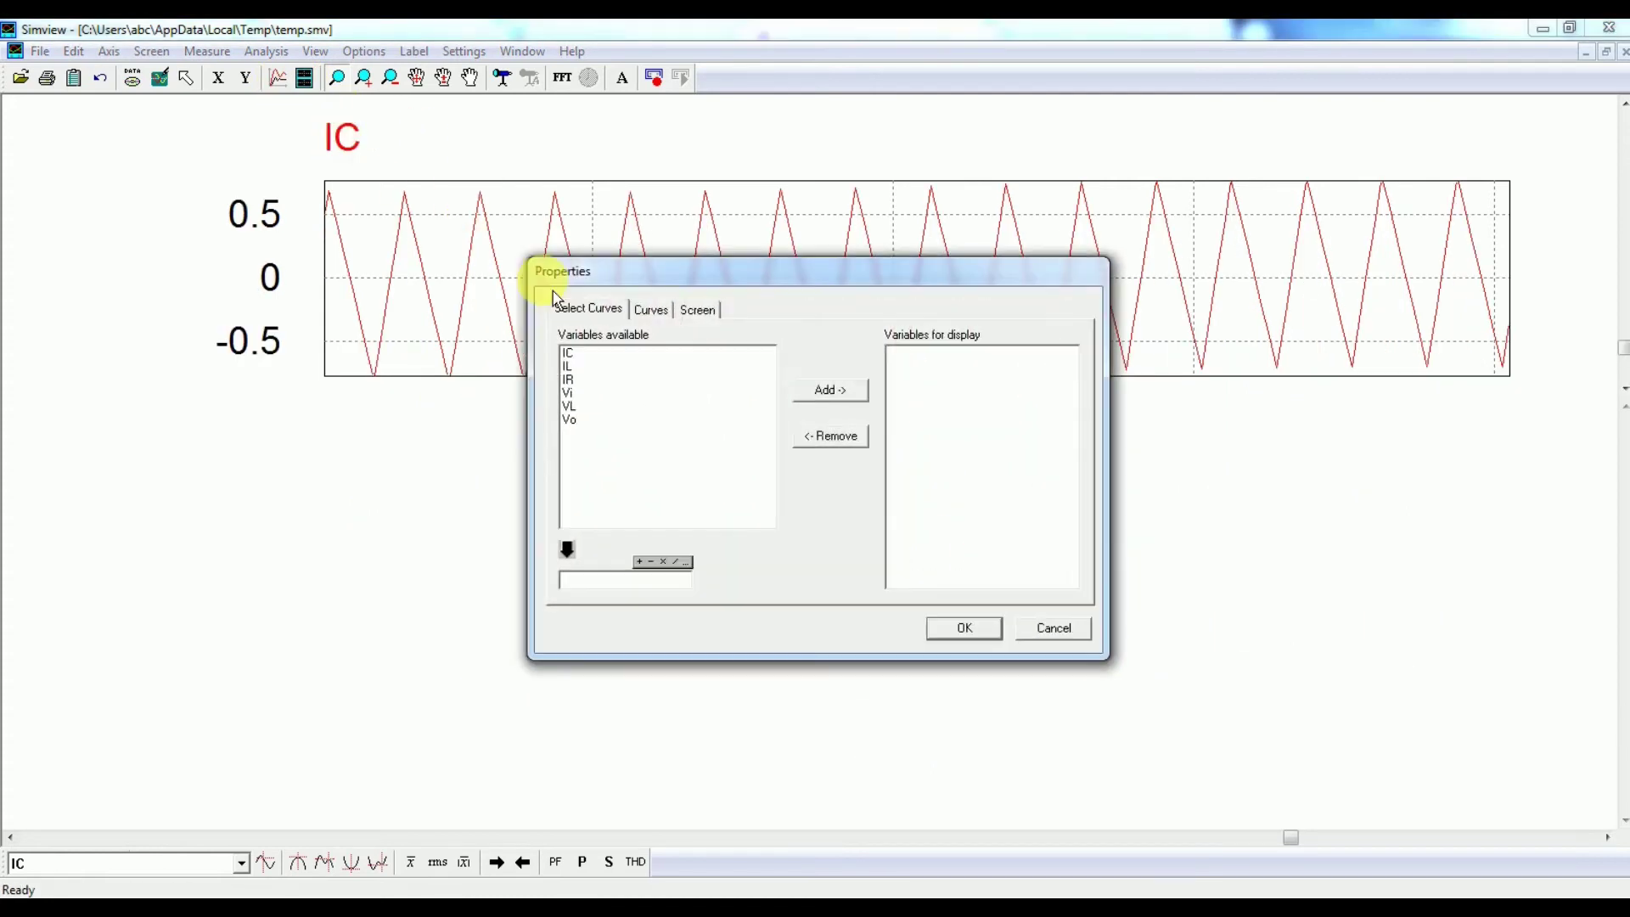
{"action": "left_click", "coordinate": [585, 379]}
{"action": "double_click", "coordinate": [688, 391]}
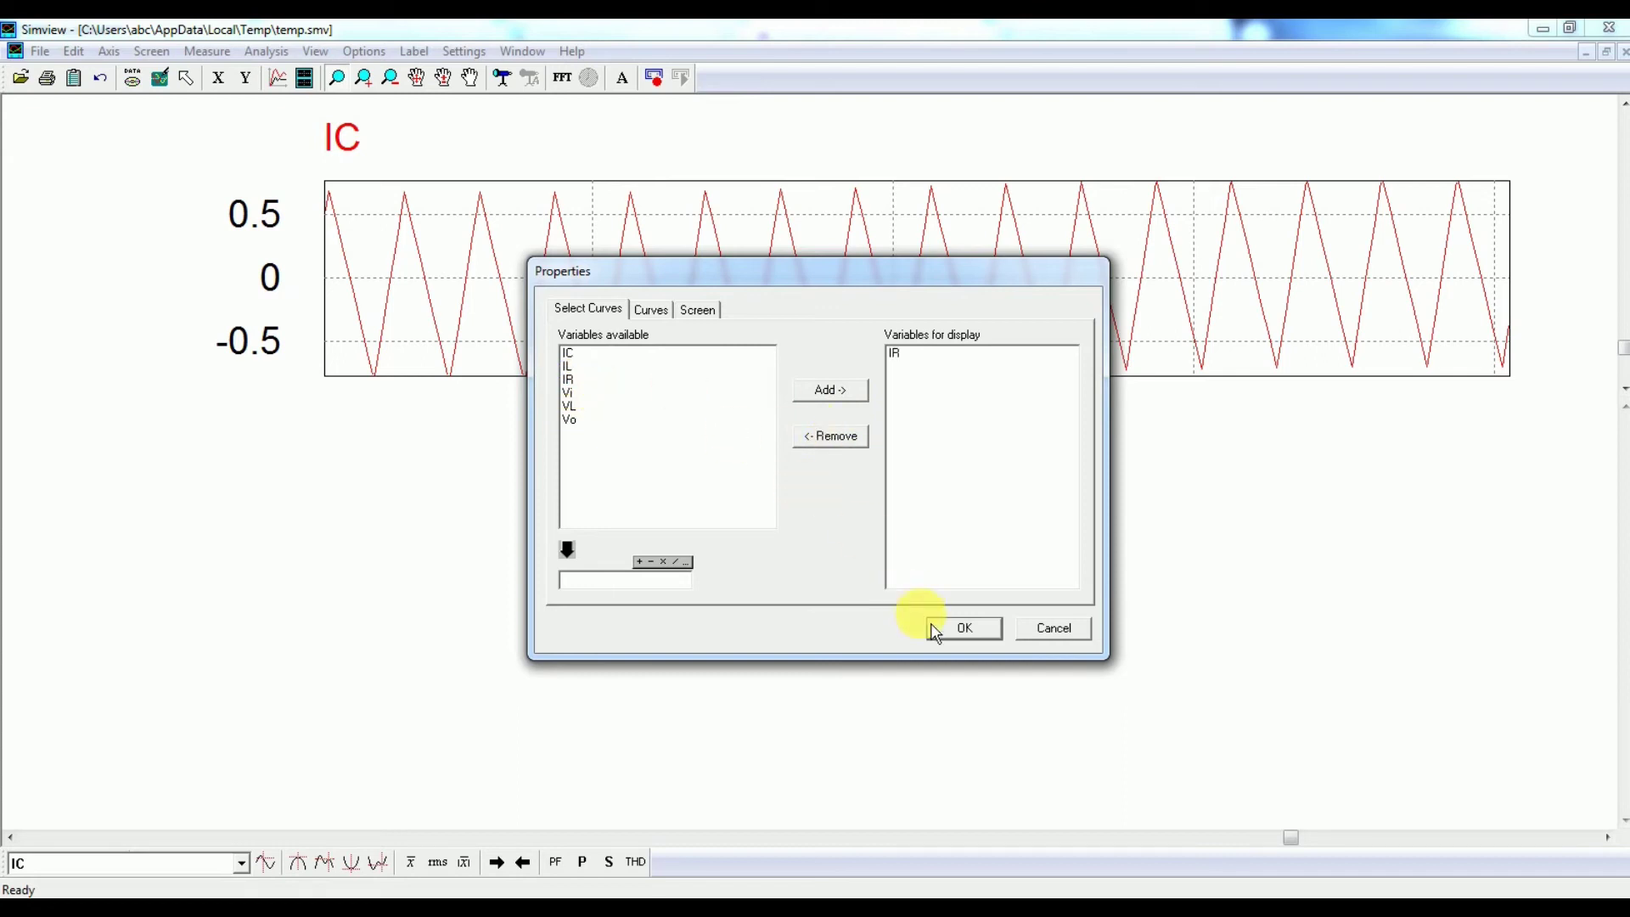
{"action": "left_click", "coordinate": [959, 628]}
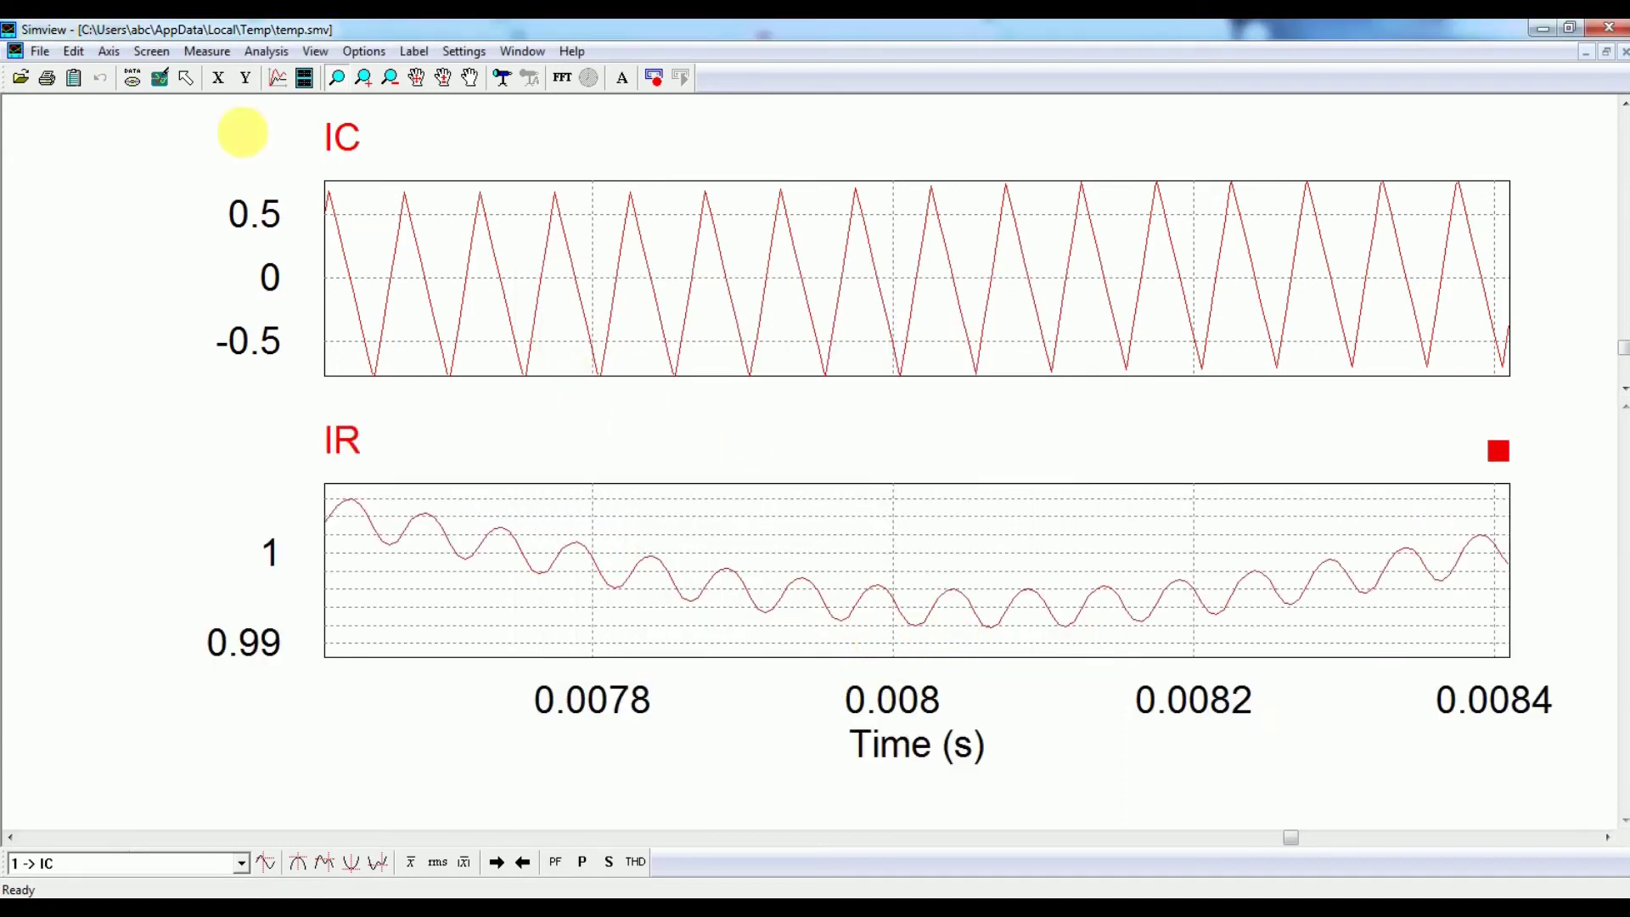
Restore the full plots and examine the steady-state IC and IR waveforms between about 0.0079 and 0.0086 s.
{"action": "left_click", "coordinate": [160, 78]}
{"action": "left_click_drag", "start_coordinate": [1140, 548], "coordinate": [1410, 606]}
{"action": "left_click_drag", "start_coordinate": [871, 523], "coordinate": [1171, 596]}
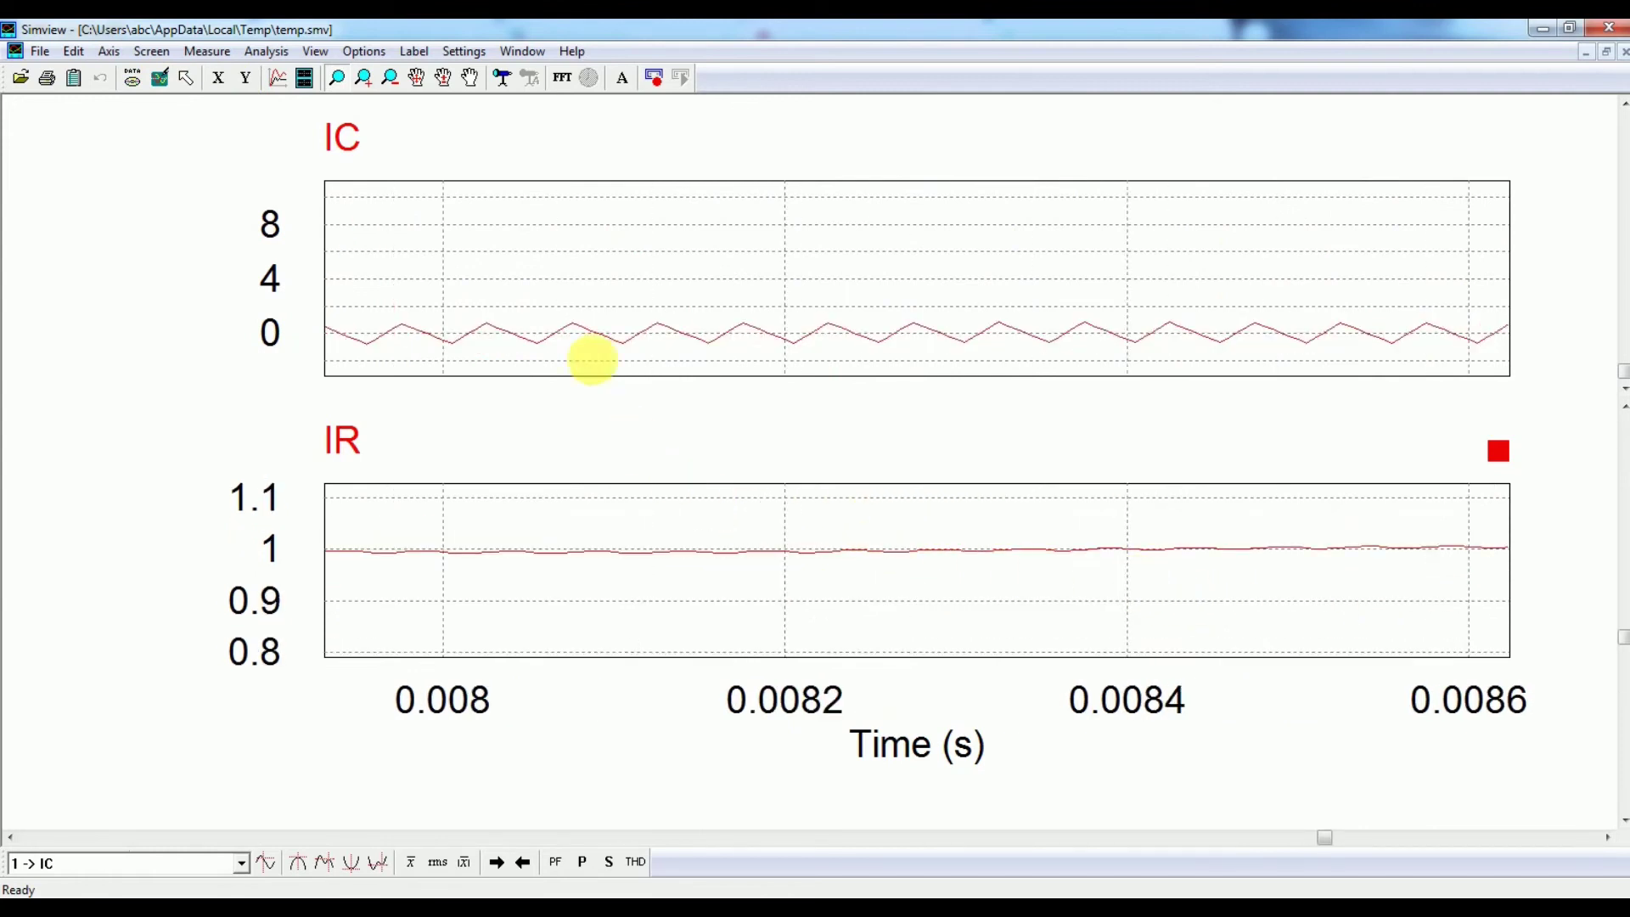
{"action": "left_click_drag", "start_coordinate": [546, 294], "coordinate": [808, 379]}
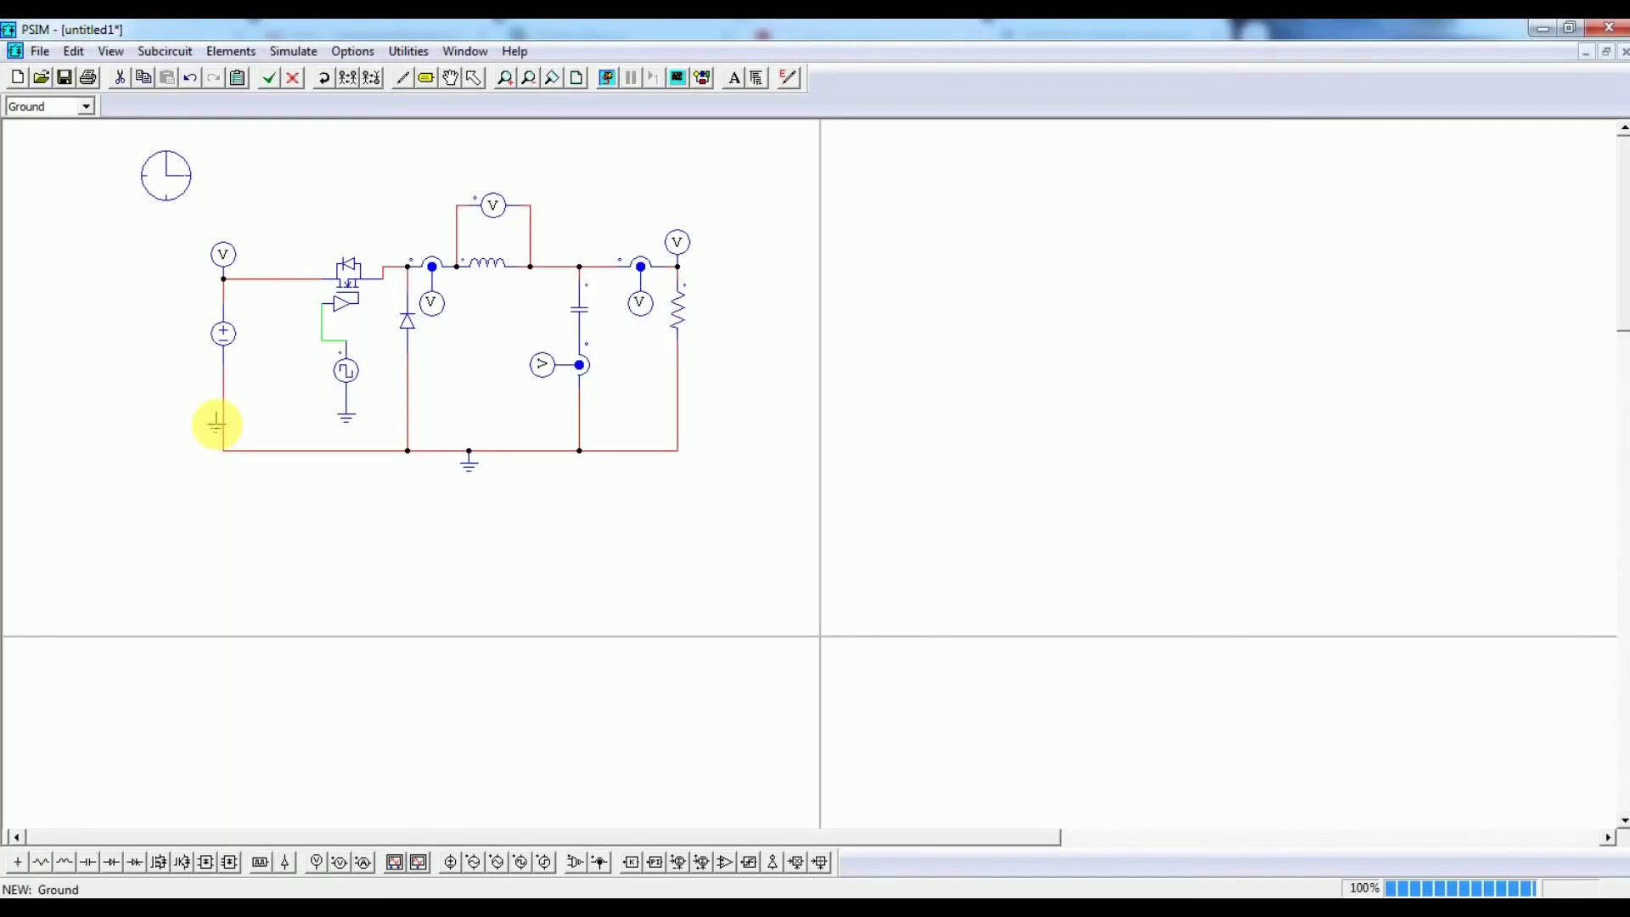
In the PSIM schematic, delete the MOSFET with its gate drive, the diode, and the inductor with its voltage probe and current sensor.
{"action": "key", "text": "Escape"}
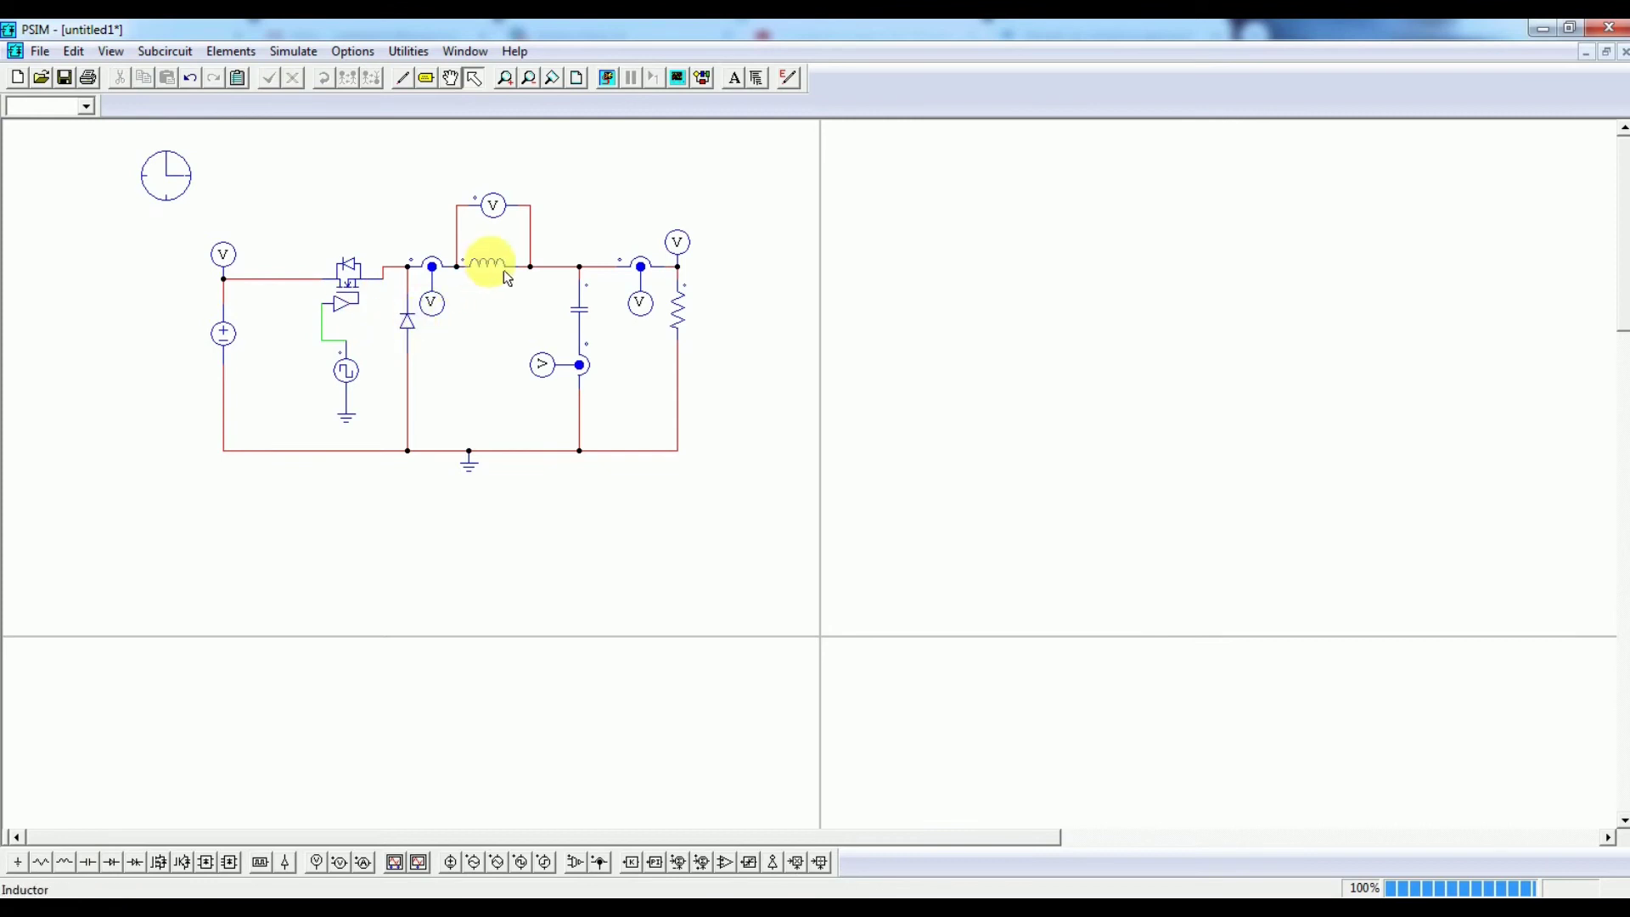
{"action": "left_click_drag", "start_coordinate": [309, 190], "coordinate": [692, 473]}
{"action": "left_click", "coordinate": [659, 517]}
{"action": "left_click_drag", "start_coordinate": [560, 176], "coordinate": [316, 422]}
{"action": "key", "text": "Delete"}
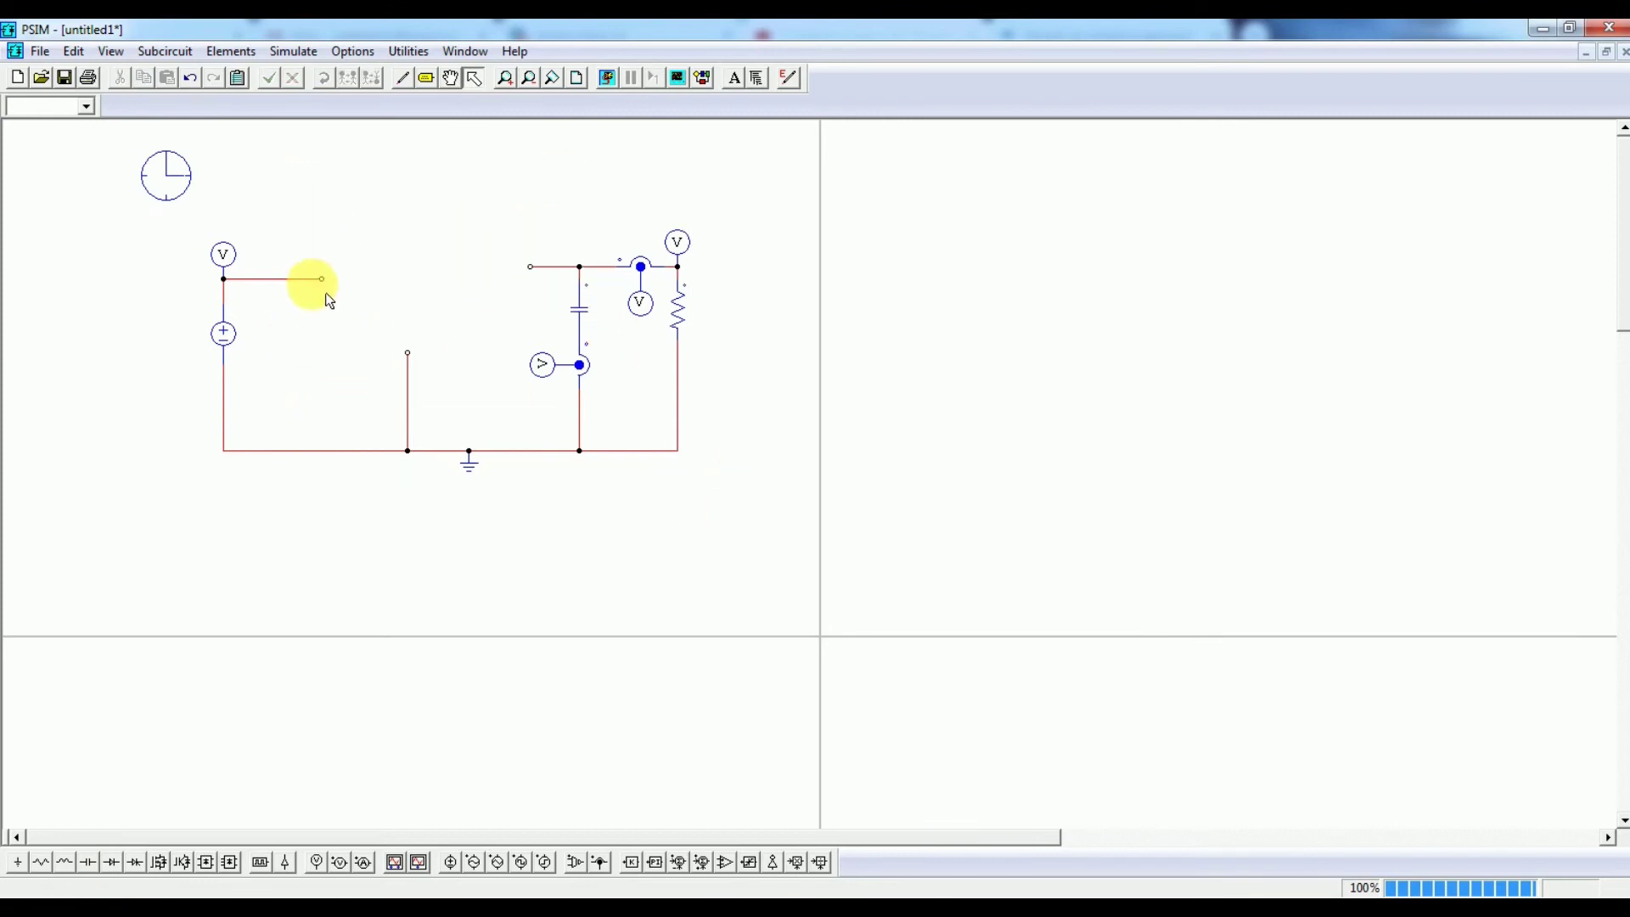
Place a series inductor, a shunt MOSFET and a series diode, and wire them between the DC source and the output as a boost converter.
{"action": "left_click", "coordinate": [64, 862]}
{"action": "left_click", "coordinate": [303, 277]}
{"action": "left_click", "coordinate": [181, 861]}
{"action": "left_click", "coordinate": [406, 320]}
{"action": "left_click", "coordinate": [111, 862]}
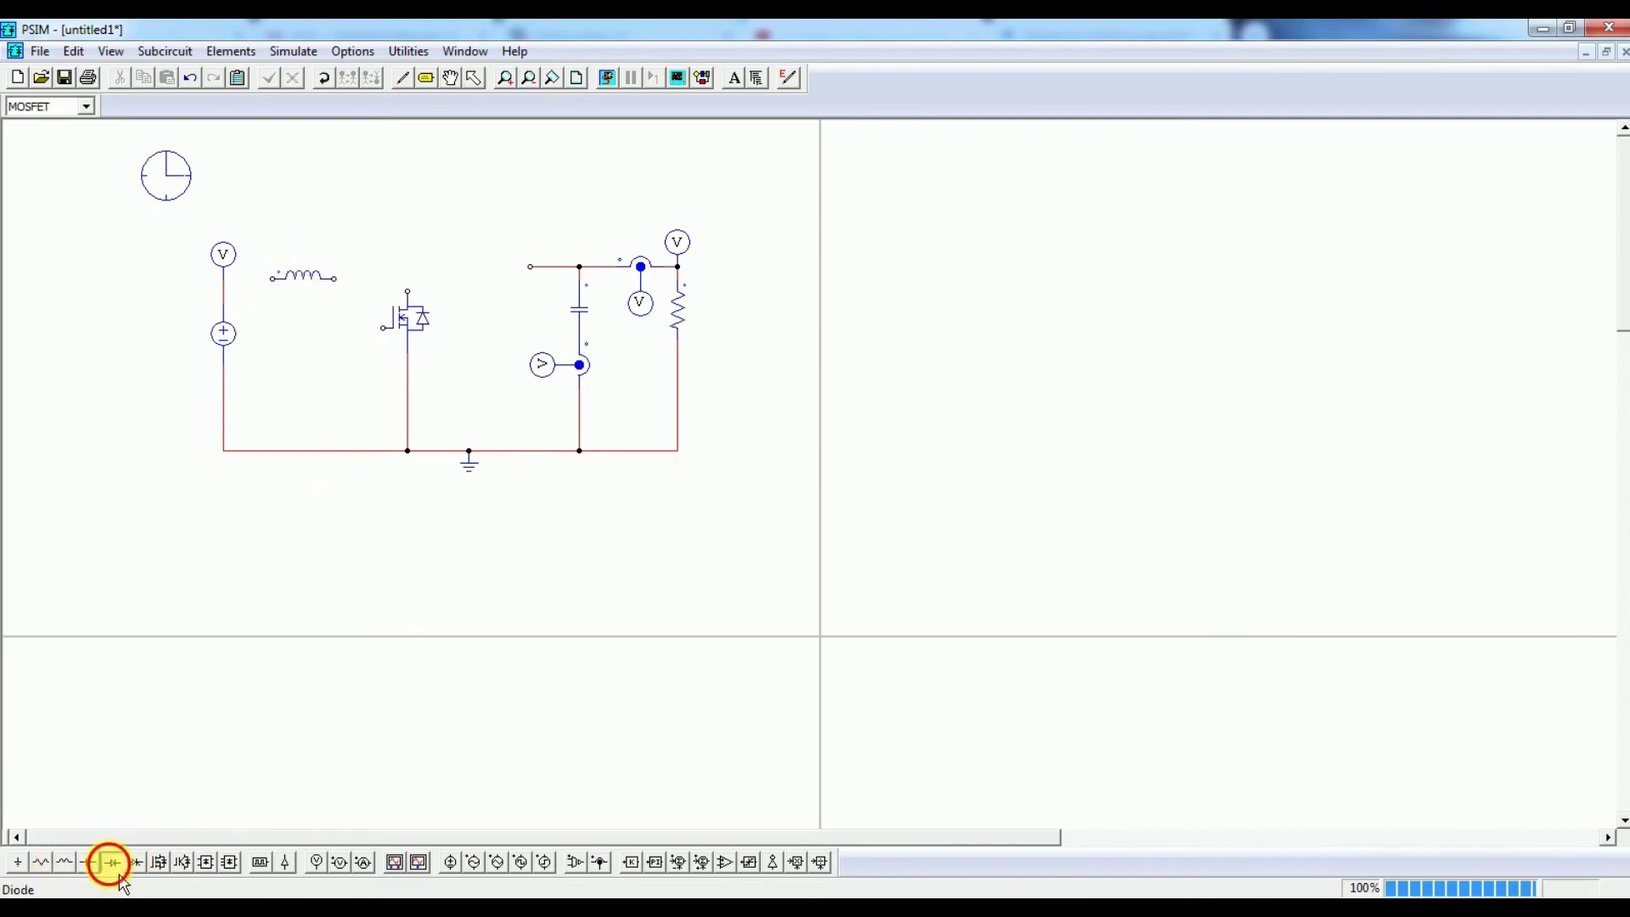
{"action": "left_click", "coordinate": [474, 267]}
{"action": "left_click", "coordinate": [403, 77]}
{"action": "left_click_drag", "start_coordinate": [223, 279], "coordinate": [530, 266]}
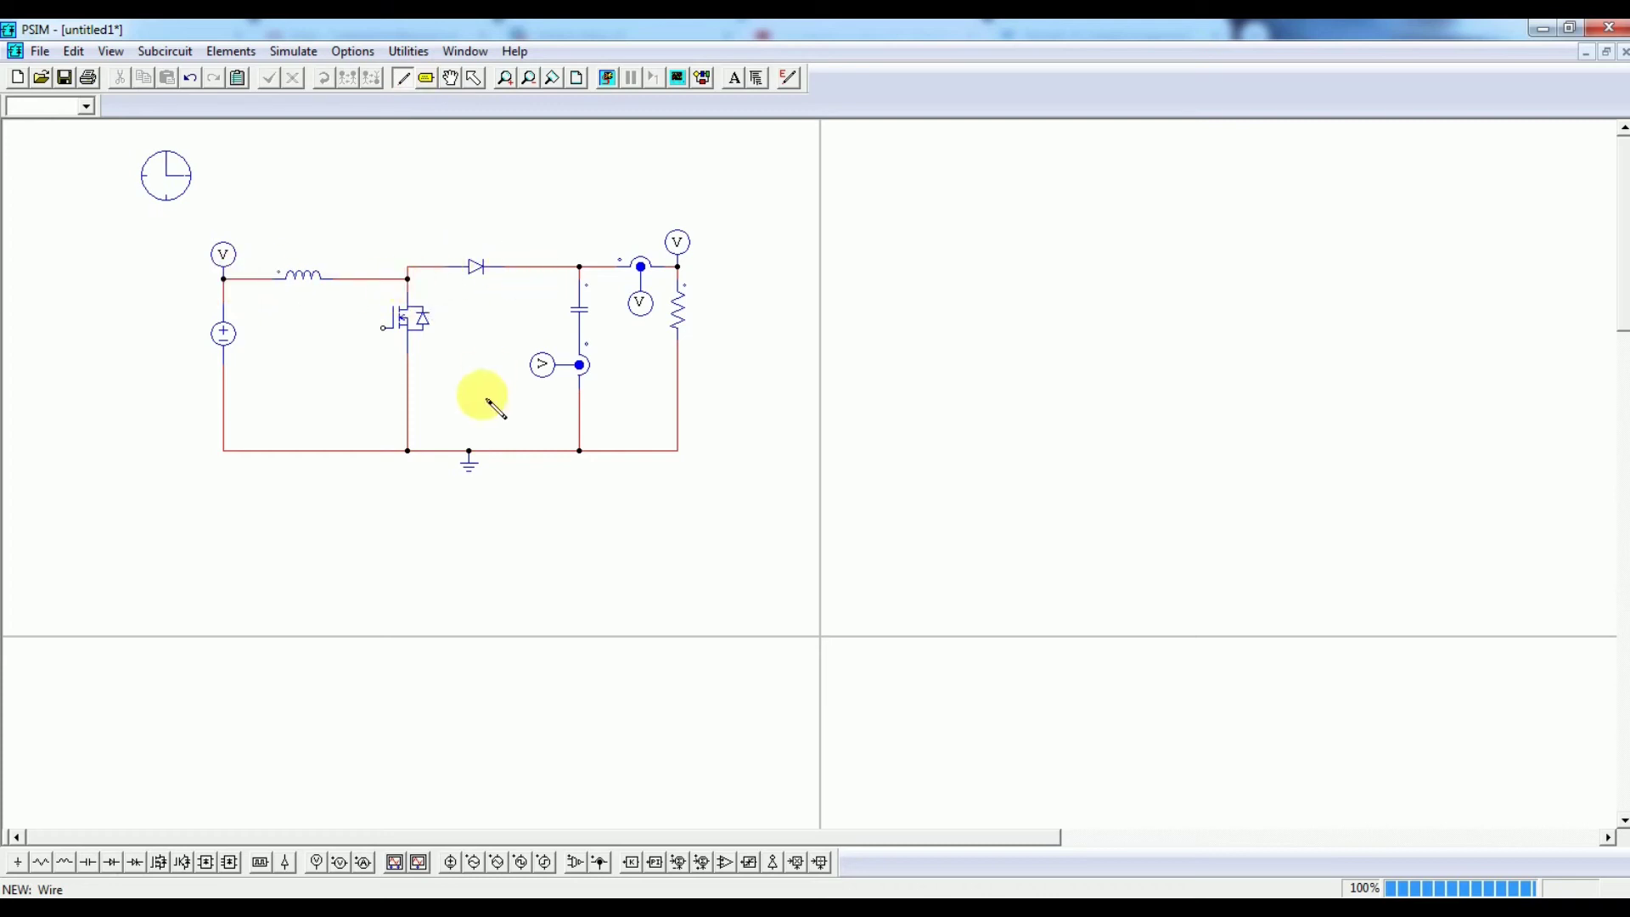
{"action": "key", "text": "Escape"}
Set the input inductor's inductance to 120u and the output capacitor's capacitance to 48u.
{"action": "double_click", "coordinate": [304, 276]}
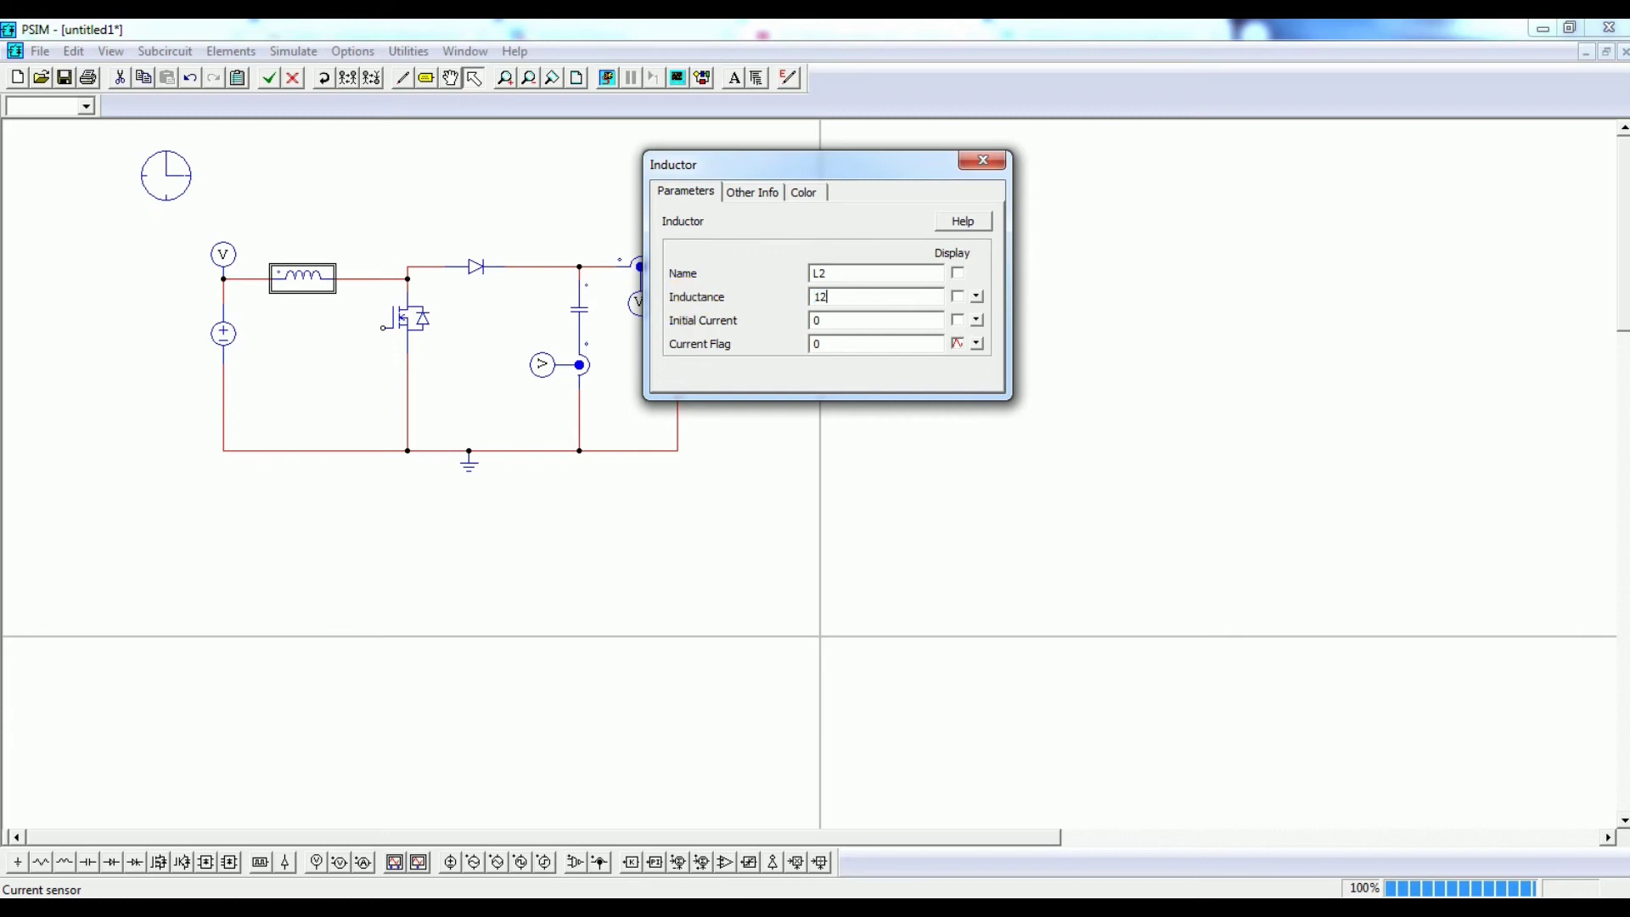
{"action": "type", "text": "120u"}
{"action": "left_click", "coordinate": [983, 160]}
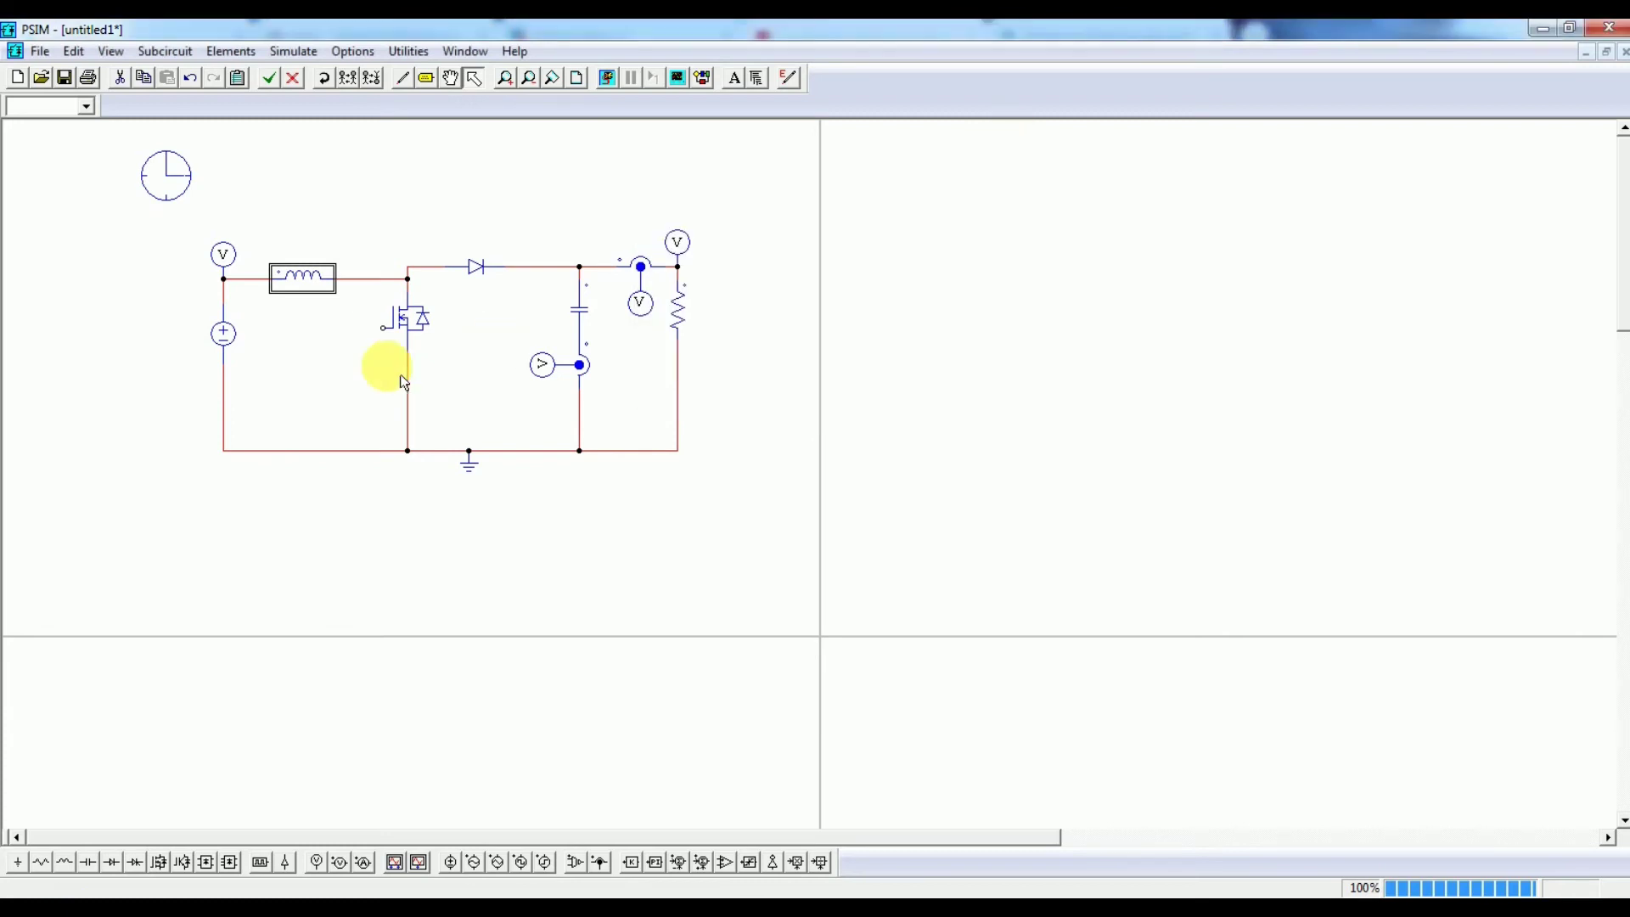
{"action": "double_click", "coordinate": [598, 327]}
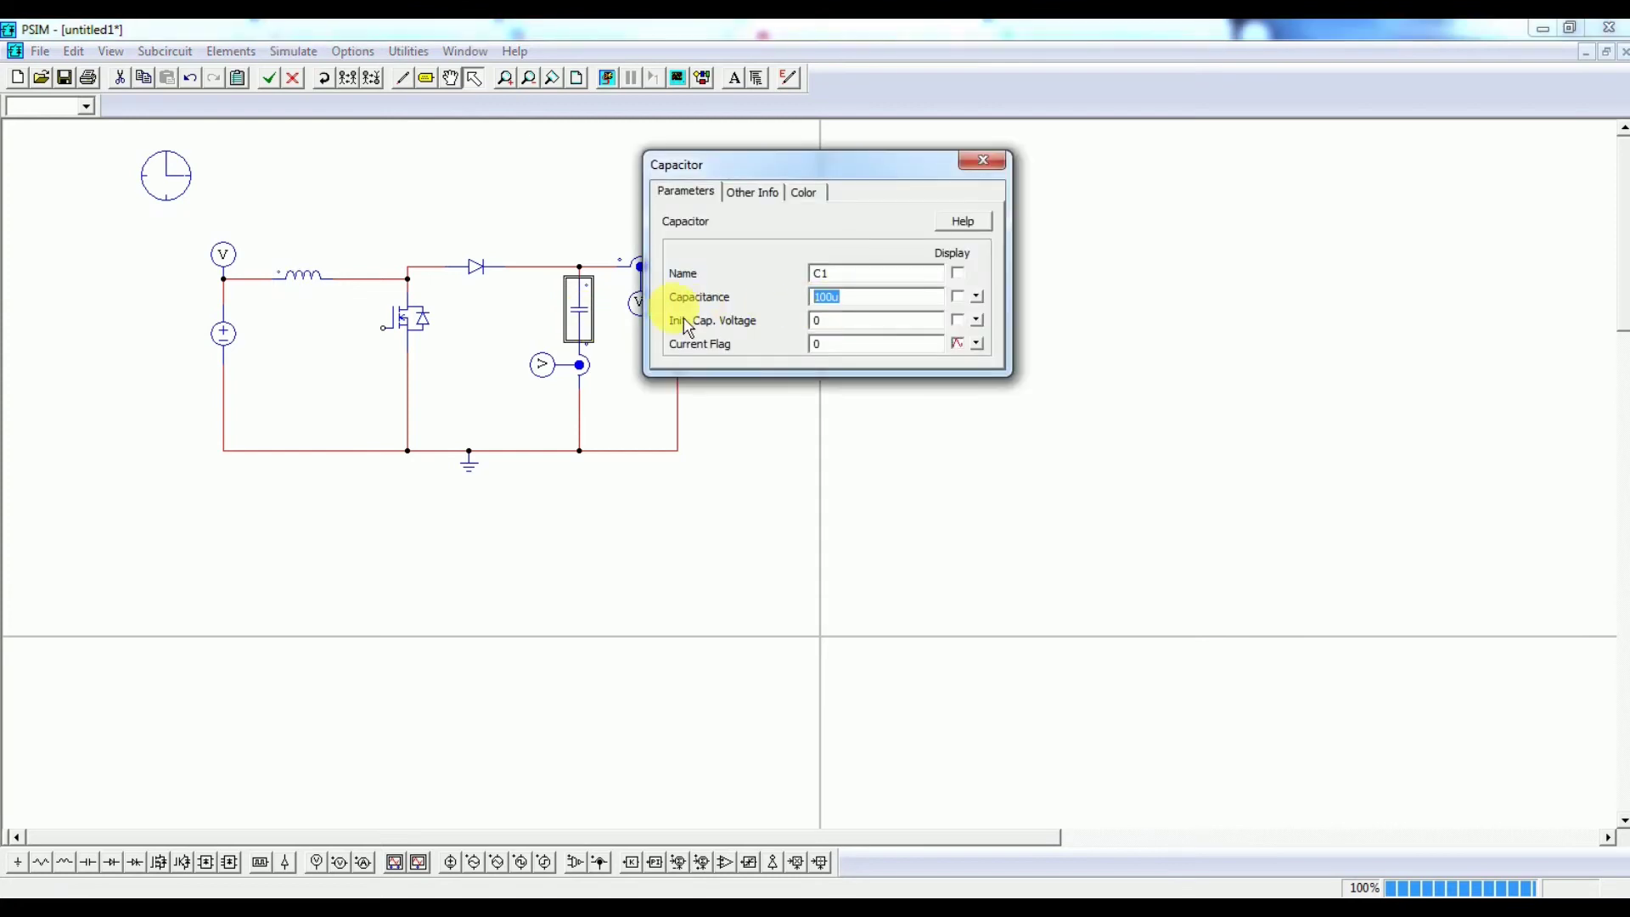
{"action": "type", "text": "48u"}
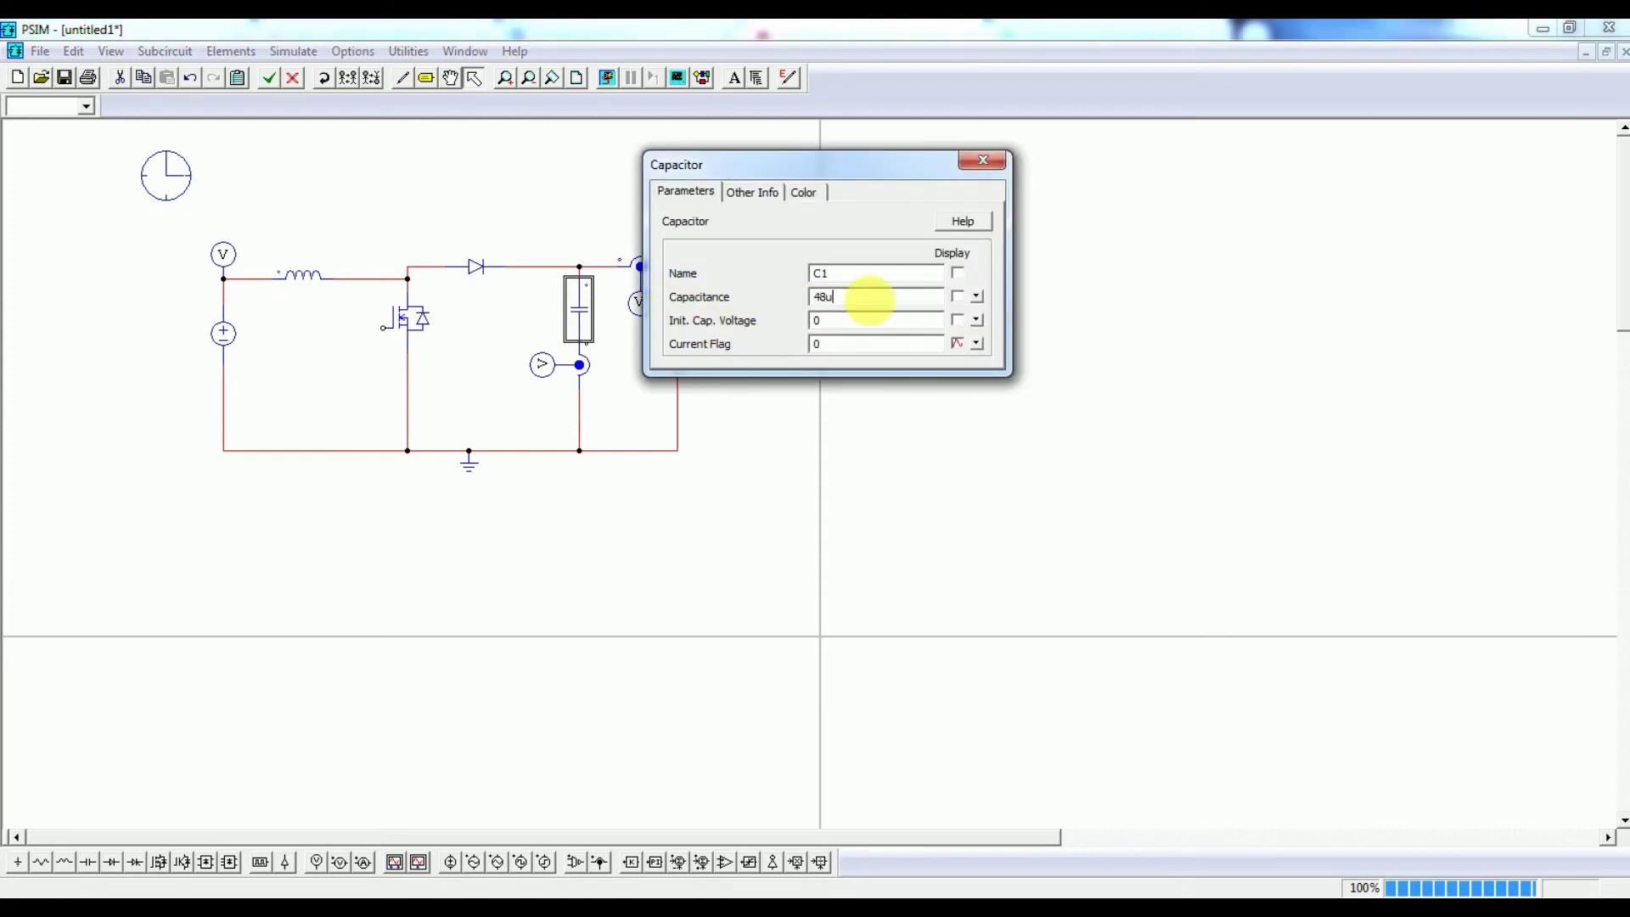
{"action": "left_click", "coordinate": [983, 161]}
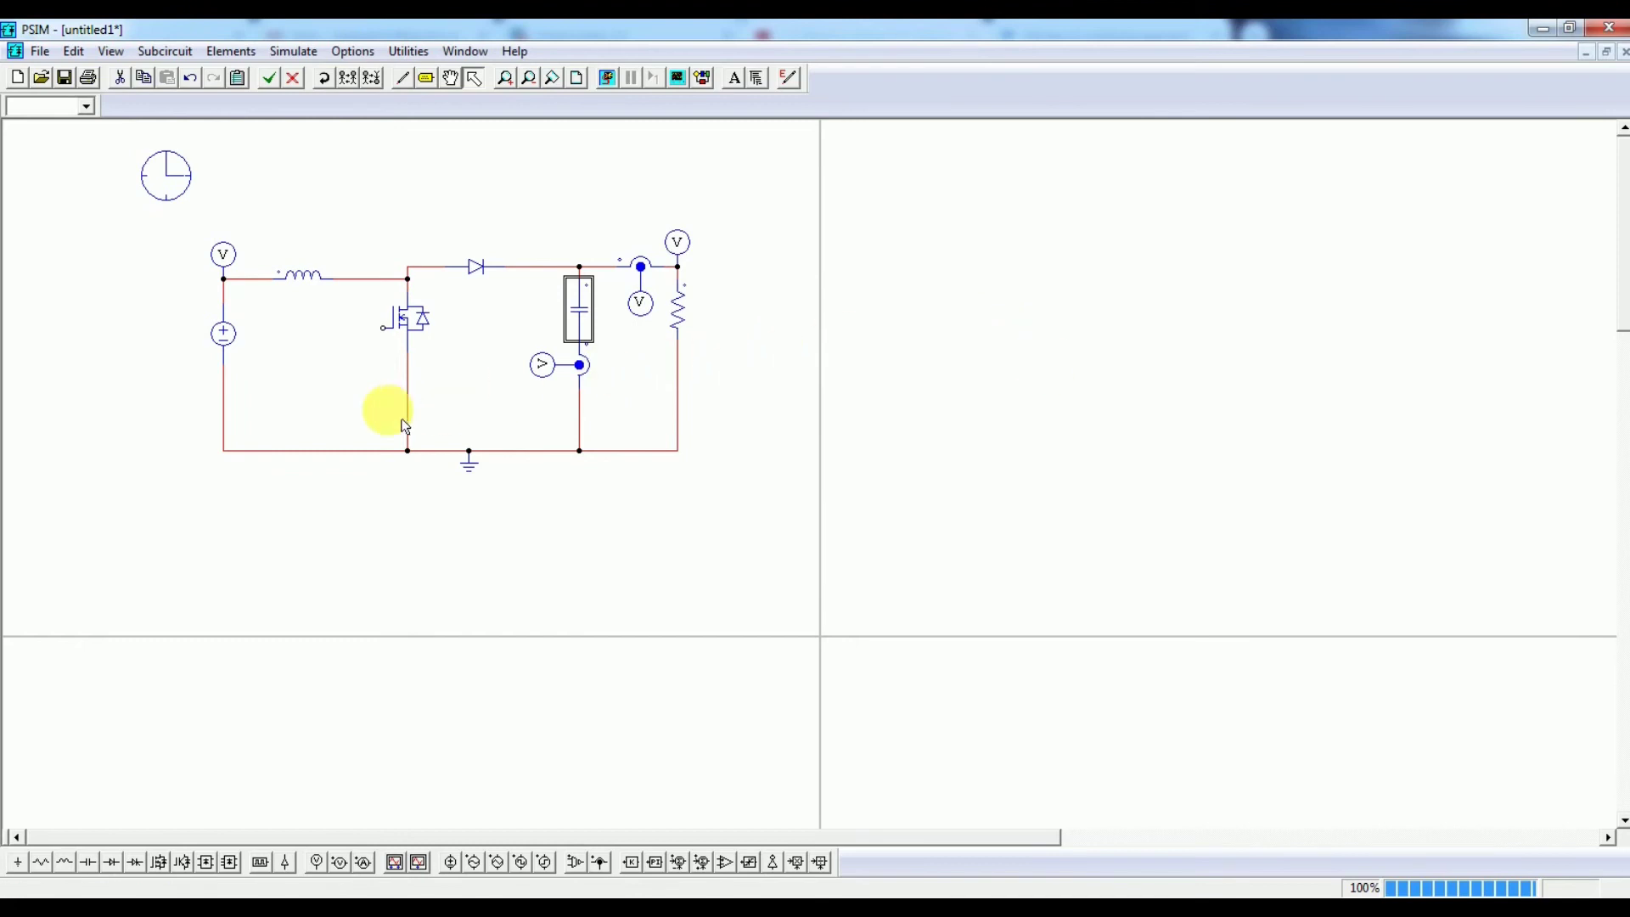
Place a vertical square-wave voltage source between the DC source and the MOSFET, with a ground at its lower terminal.
{"action": "left_click", "coordinate": [544, 863]}
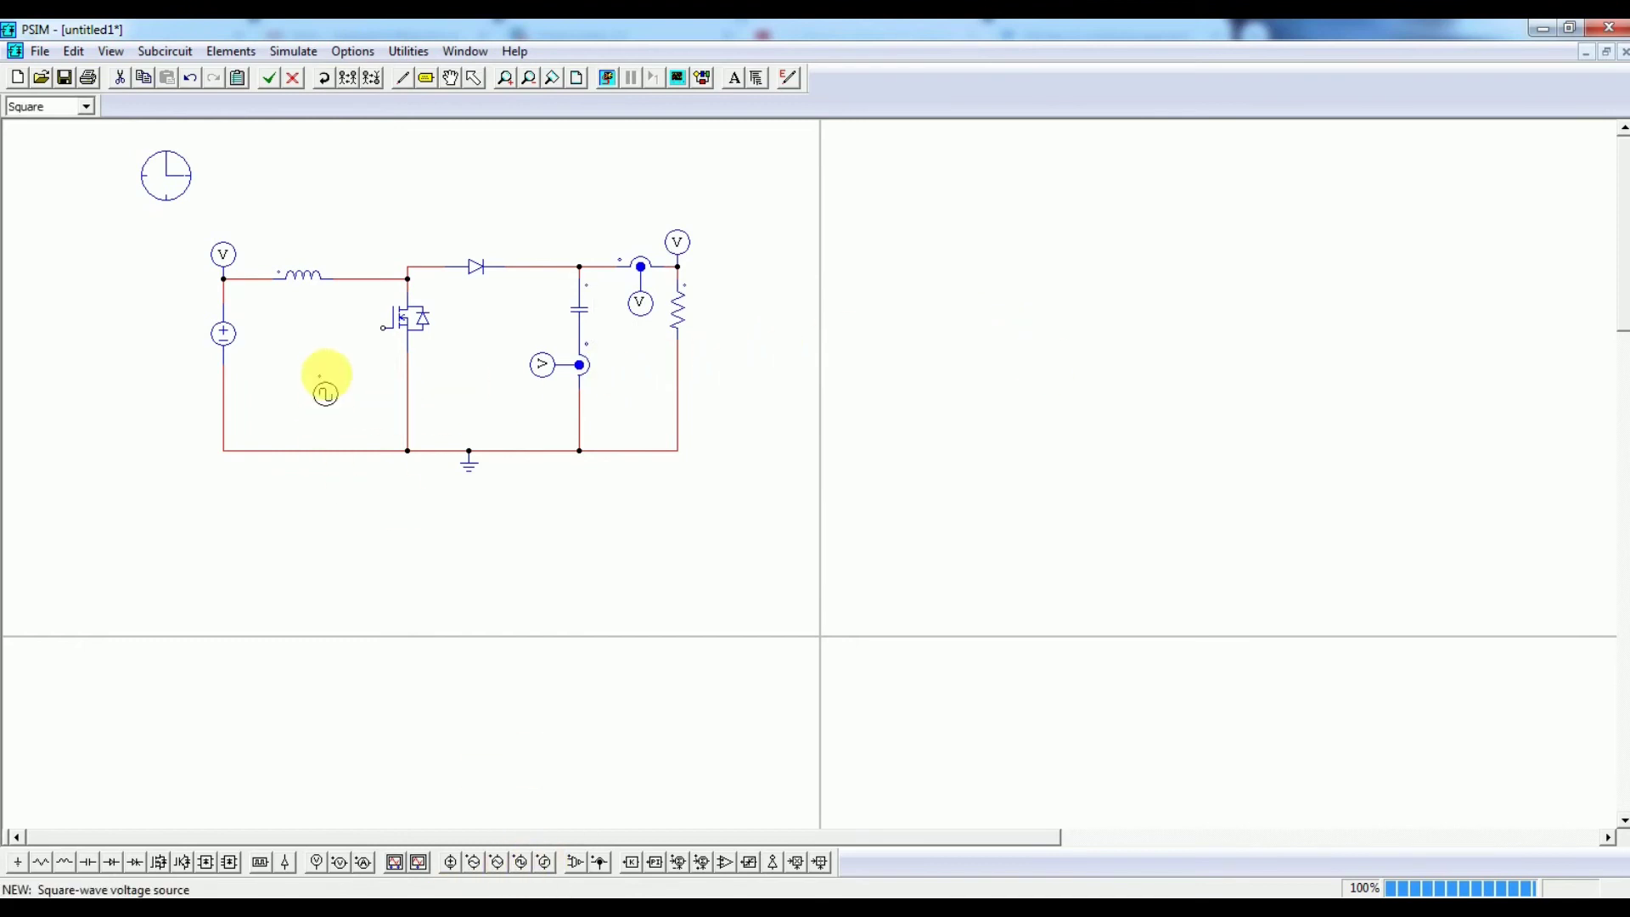
{"action": "right_click", "coordinate": [316, 358]}
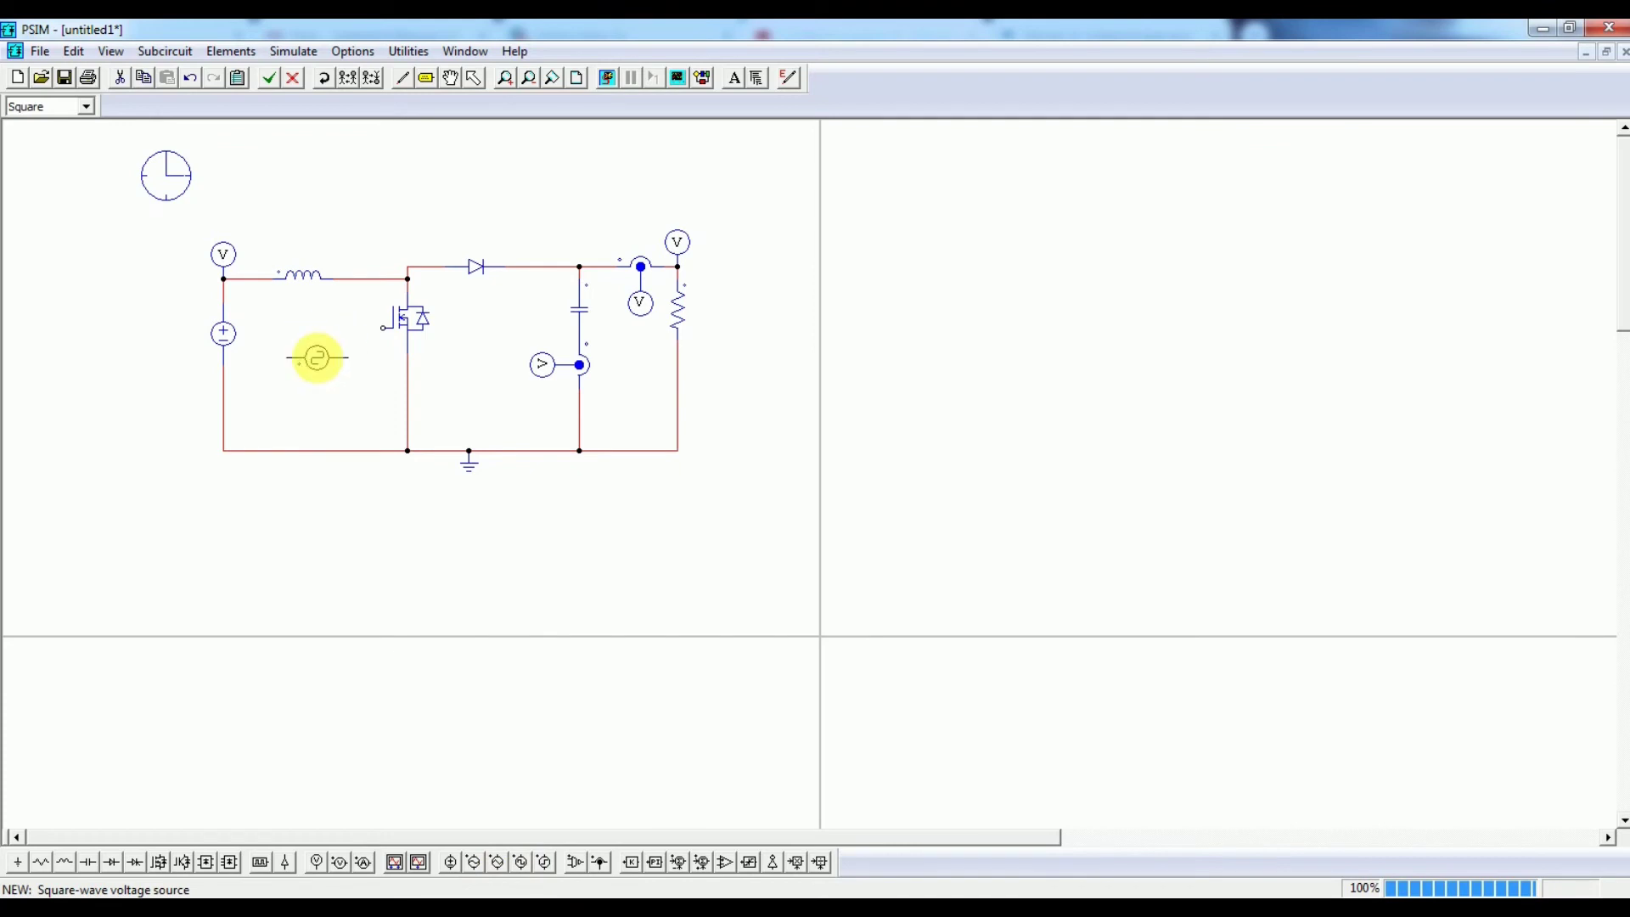
{"action": "left_click", "coordinate": [307, 365]}
{"action": "left_click", "coordinate": [136, 863]}
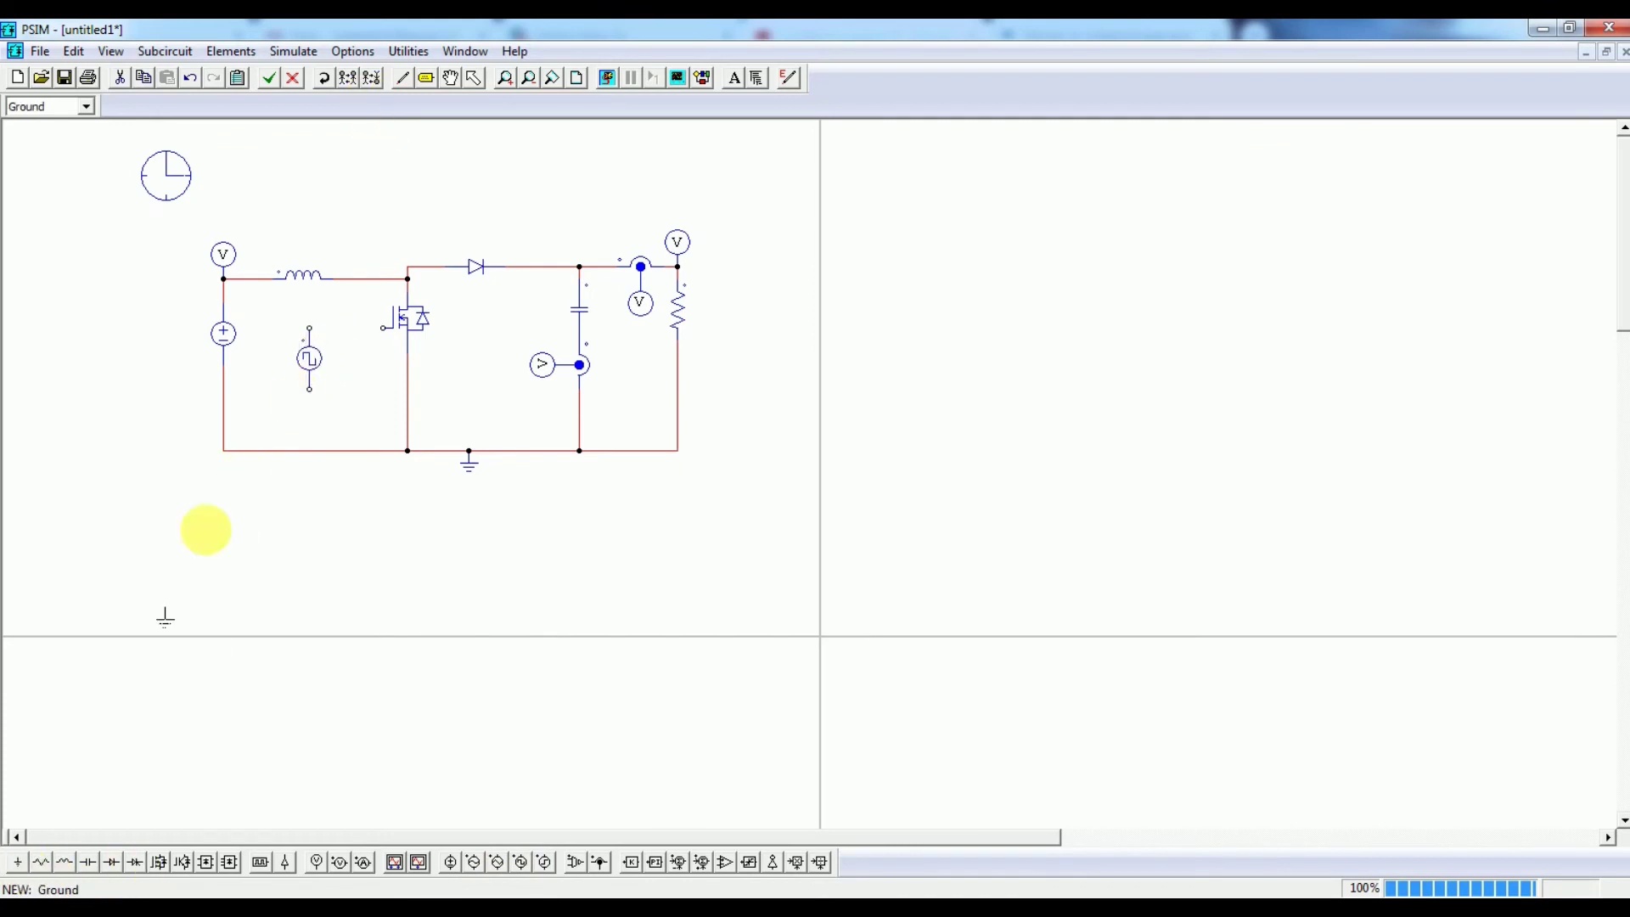
{"action": "left_click", "coordinate": [311, 405]}
Wire the square-wave source to the MOSFET gate and insert an on-off switch controller in that connection.
{"action": "left_click", "coordinate": [403, 78]}
{"action": "left_click_drag", "start_coordinate": [382, 328], "coordinate": [310, 327]}
{"action": "left_click", "coordinate": [285, 863]}
{"action": "right_click", "coordinate": [348, 326]}
{"action": "left_click", "coordinate": [348, 327]}
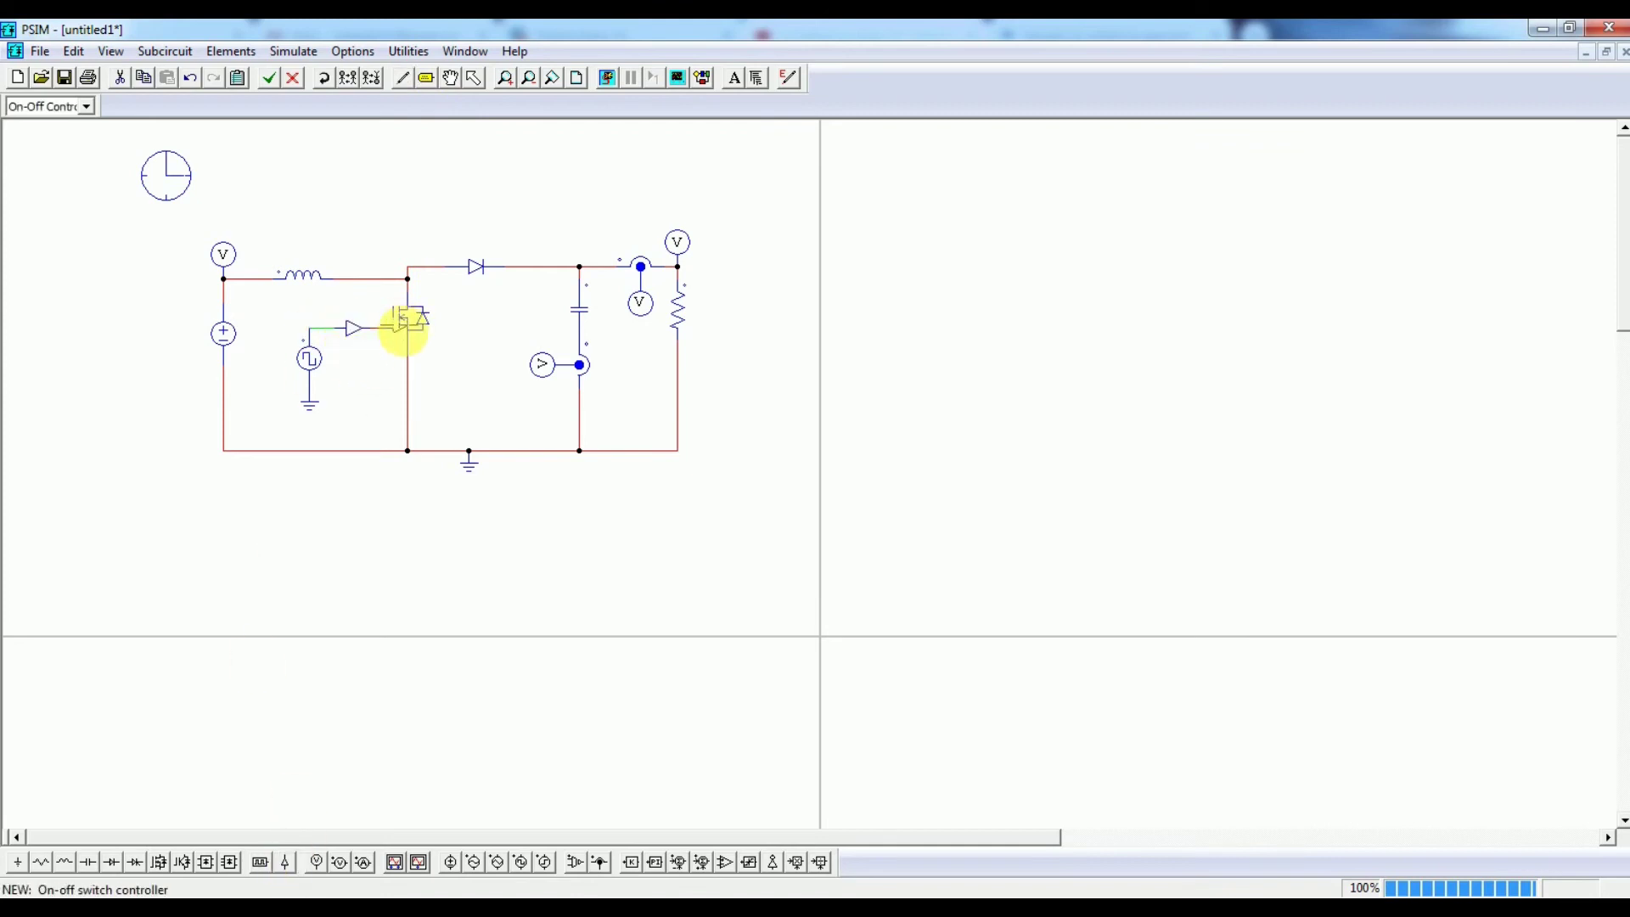
Set the square-wave source's frequency to 20k and check the inductor's inductance.
{"action": "double_click", "coordinate": [311, 360]}
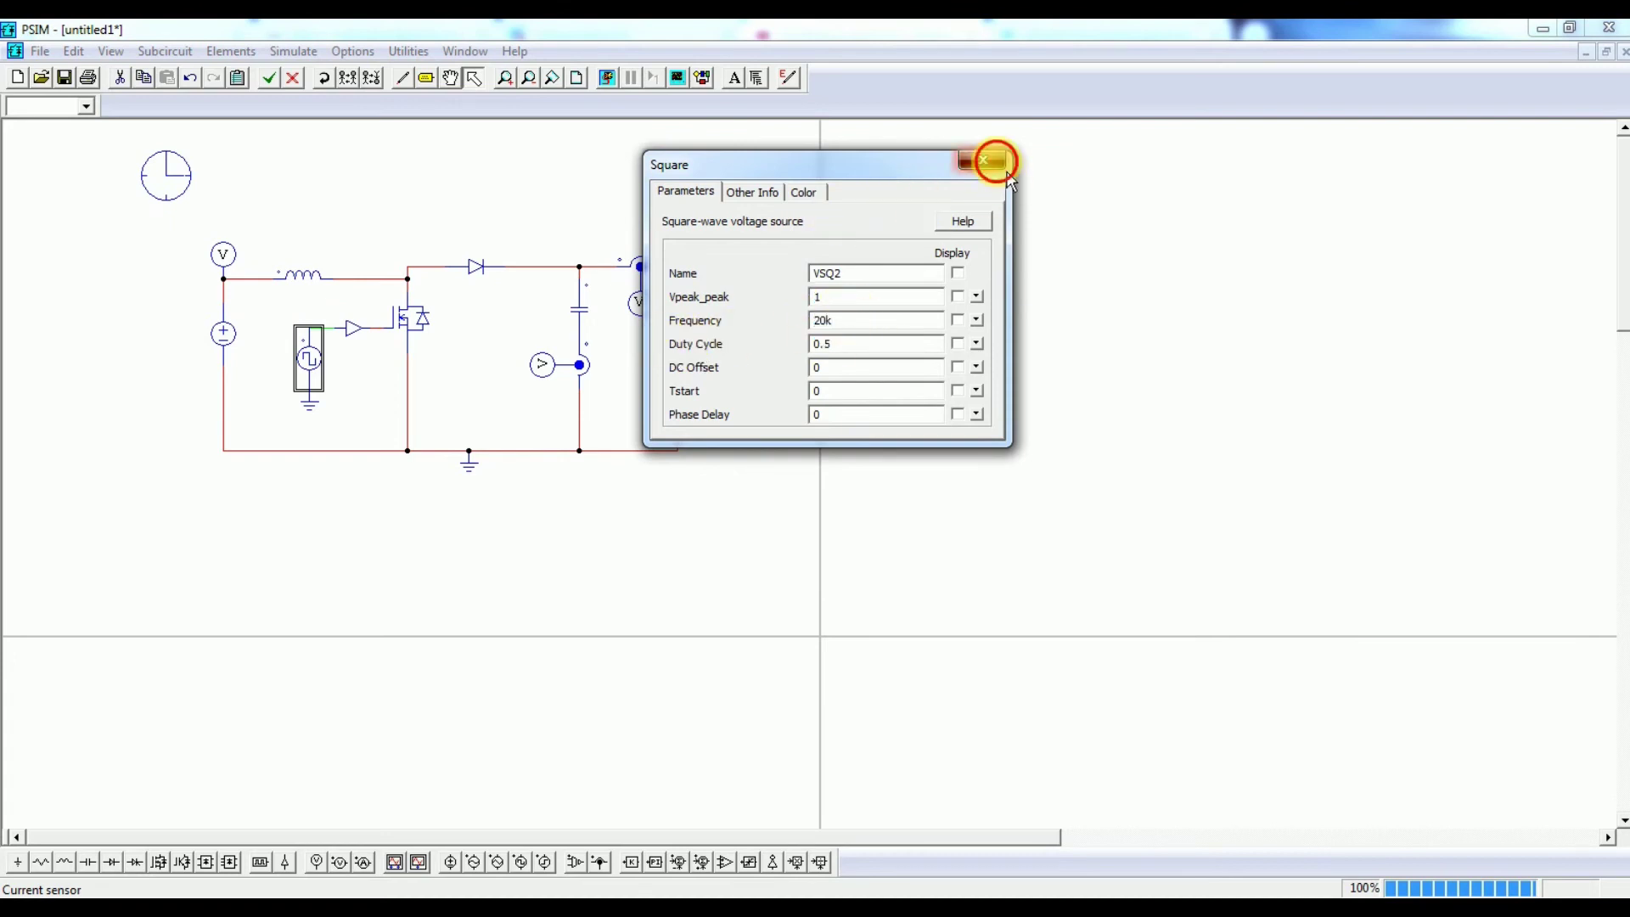
{"action": "left_click", "coordinate": [985, 160]}
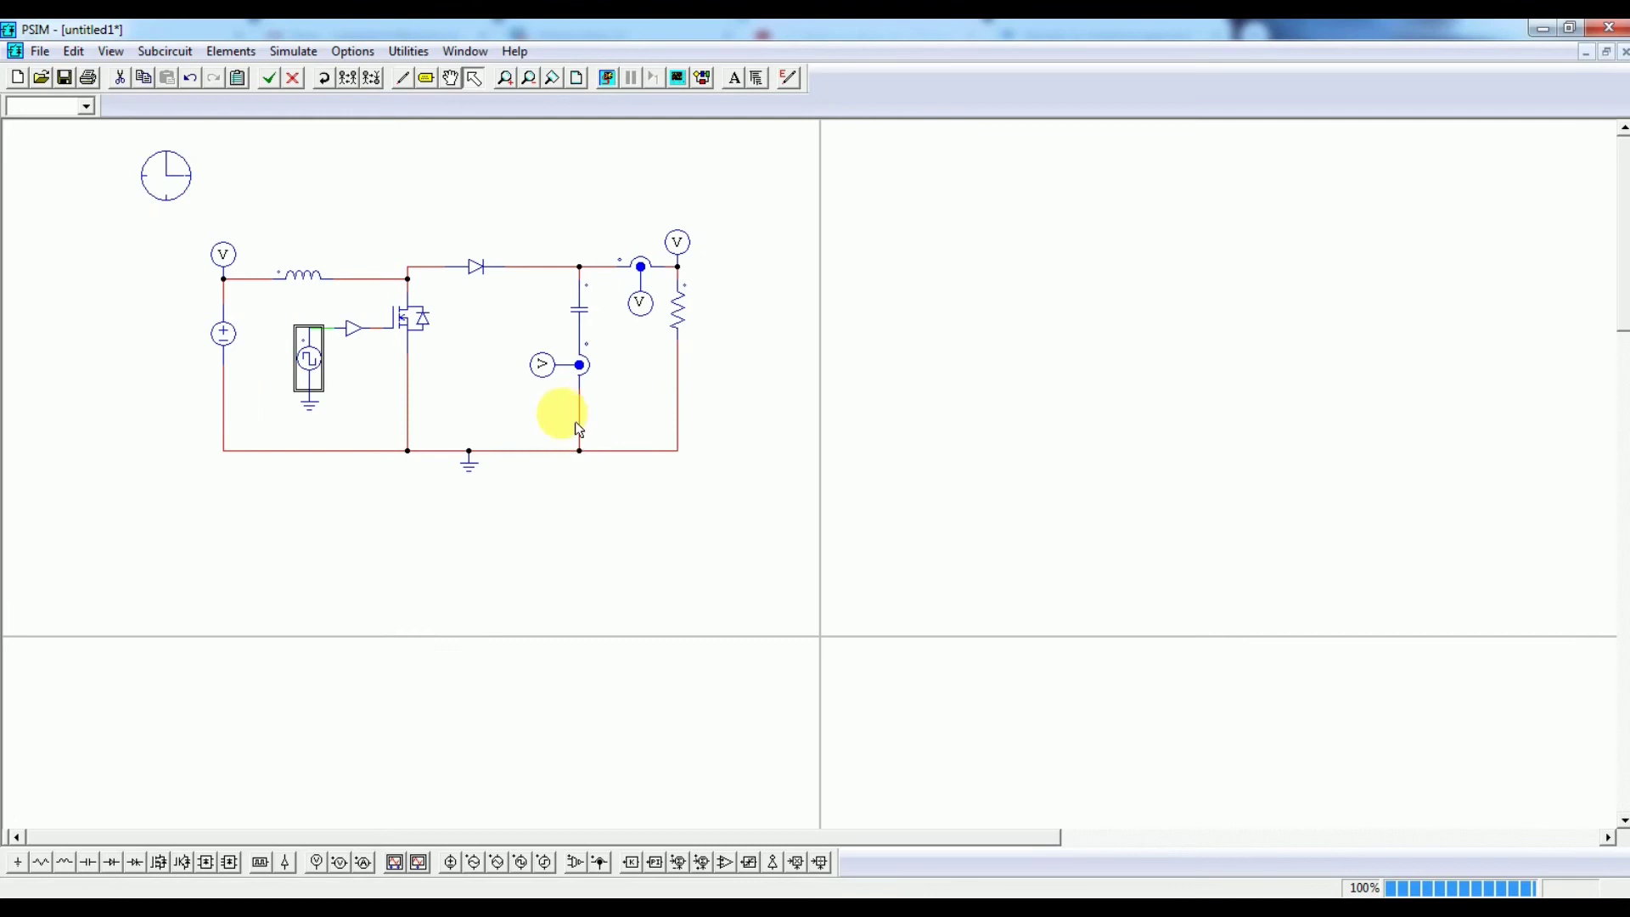
{"action": "double_click", "coordinate": [298, 275]}
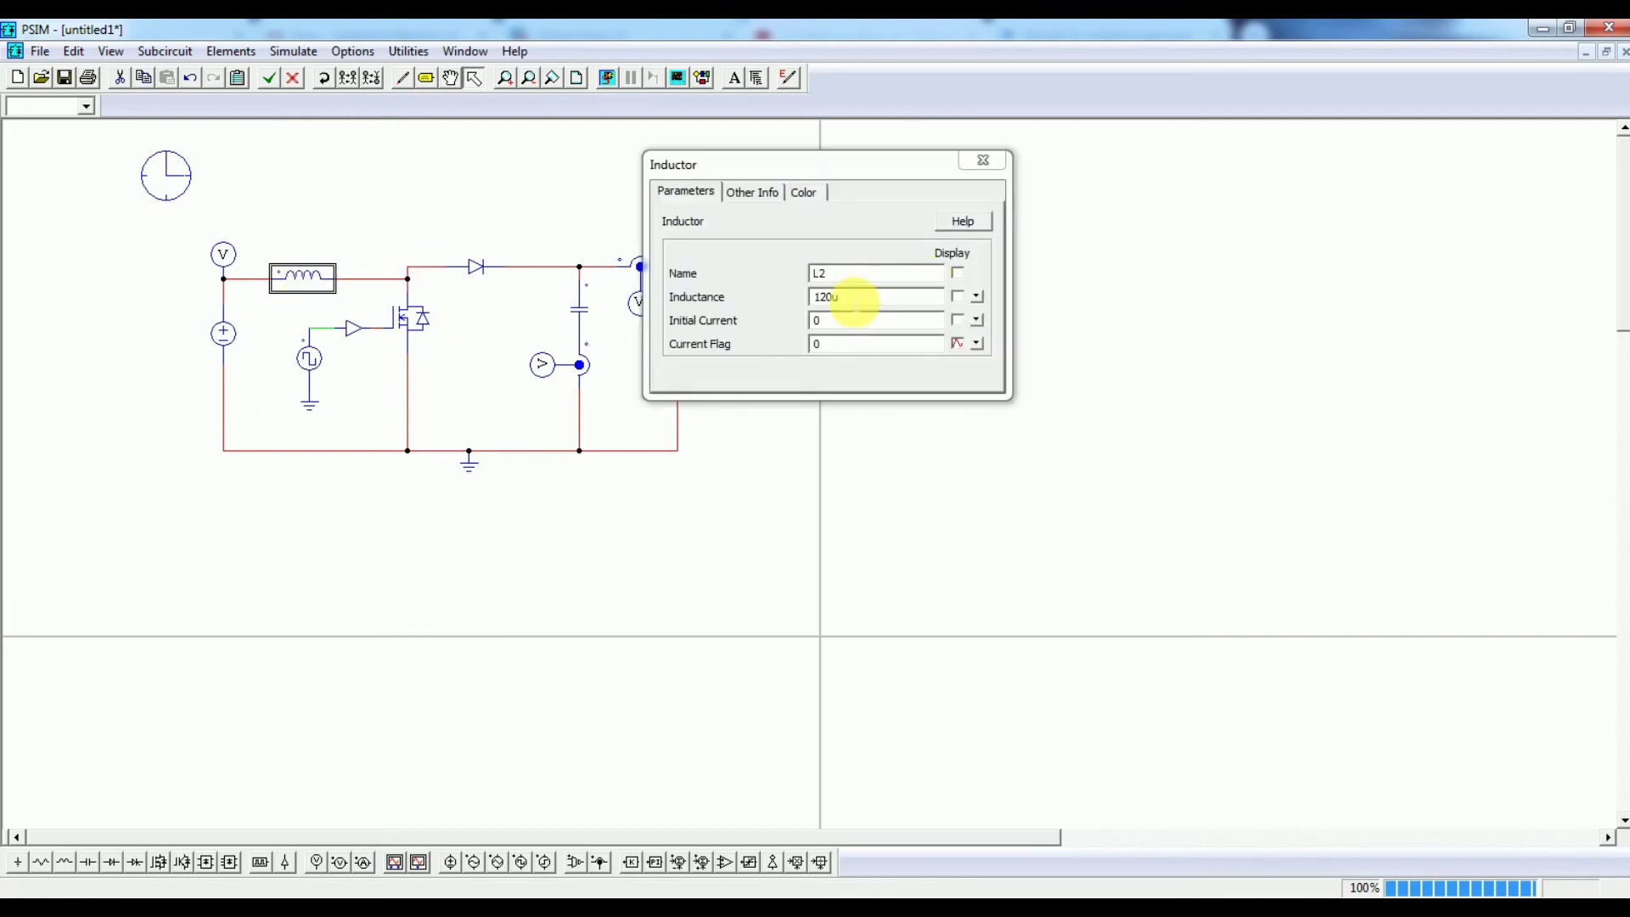
{"action": "left_click", "coordinate": [983, 160]}
Set the DC voltage source's amplitude to 12 and the square-wave source's duty cycle to 0.6.
{"action": "double_click", "coordinate": [240, 344]}
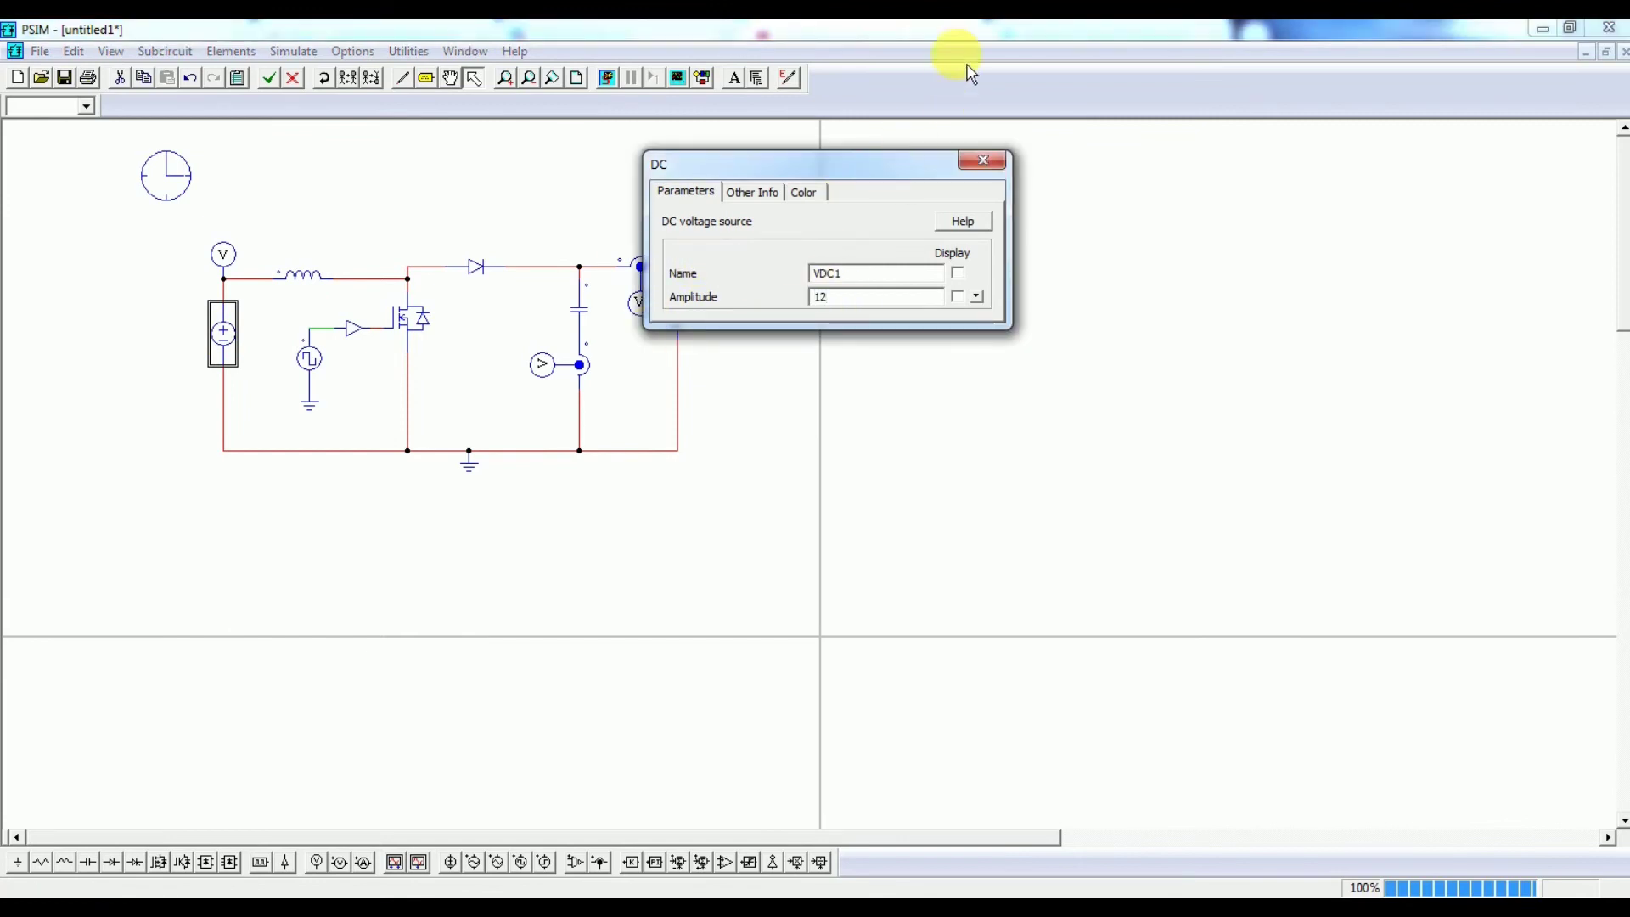
{"action": "left_click", "coordinate": [983, 161]}
{"action": "double_click", "coordinate": [324, 378]}
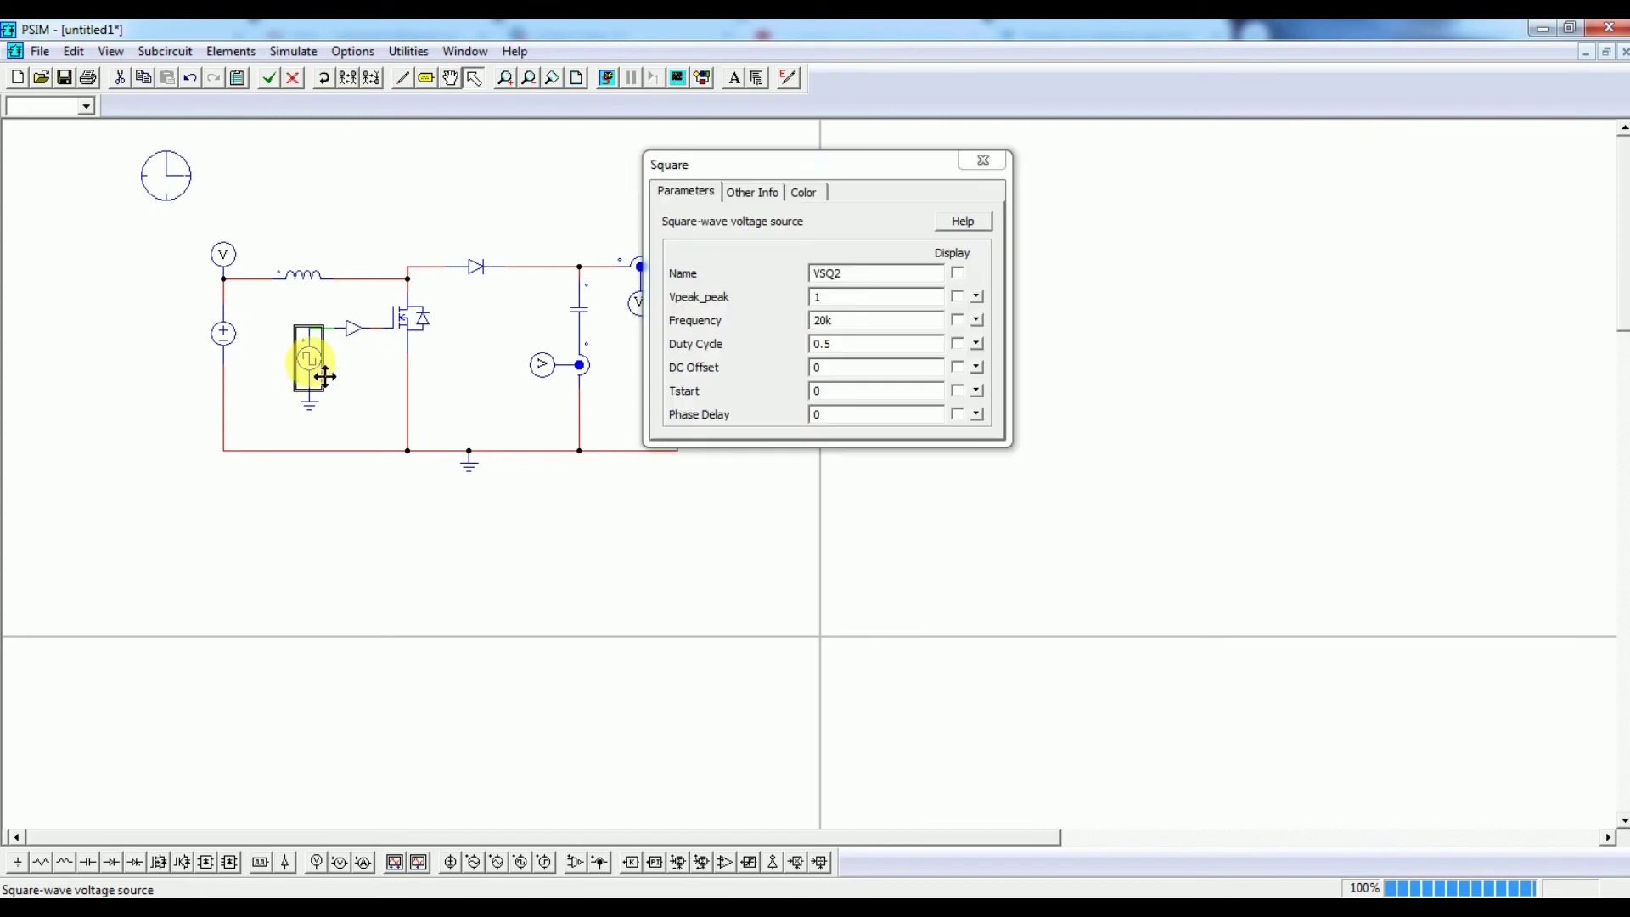
{"action": "left_click", "coordinate": [845, 347]}
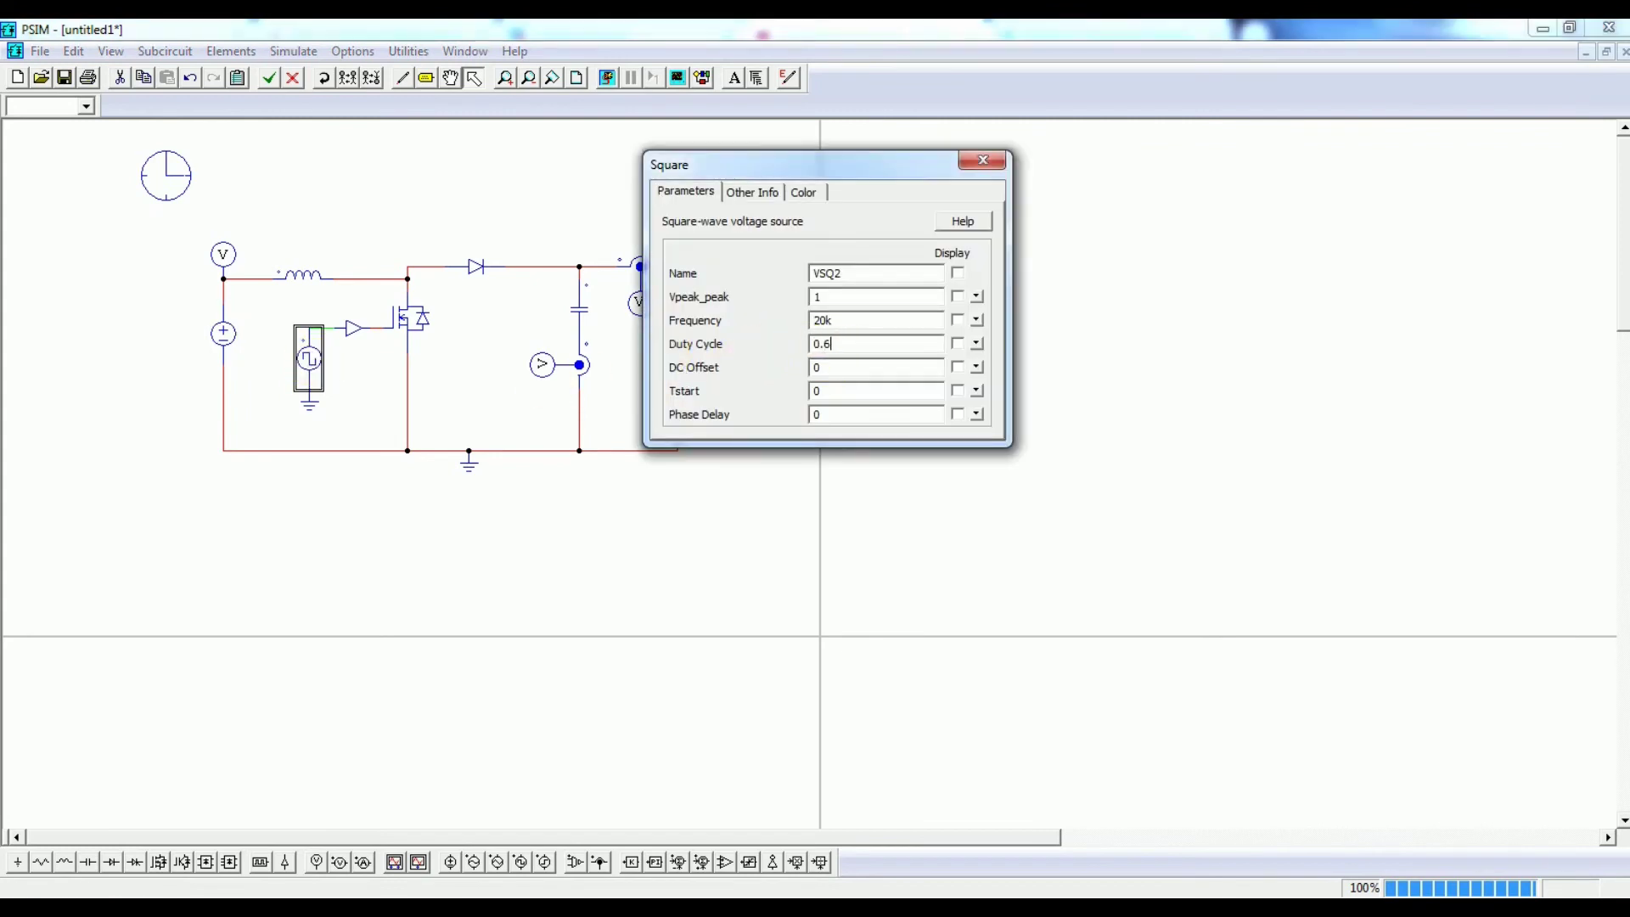
{"action": "left_click", "coordinate": [983, 160]}
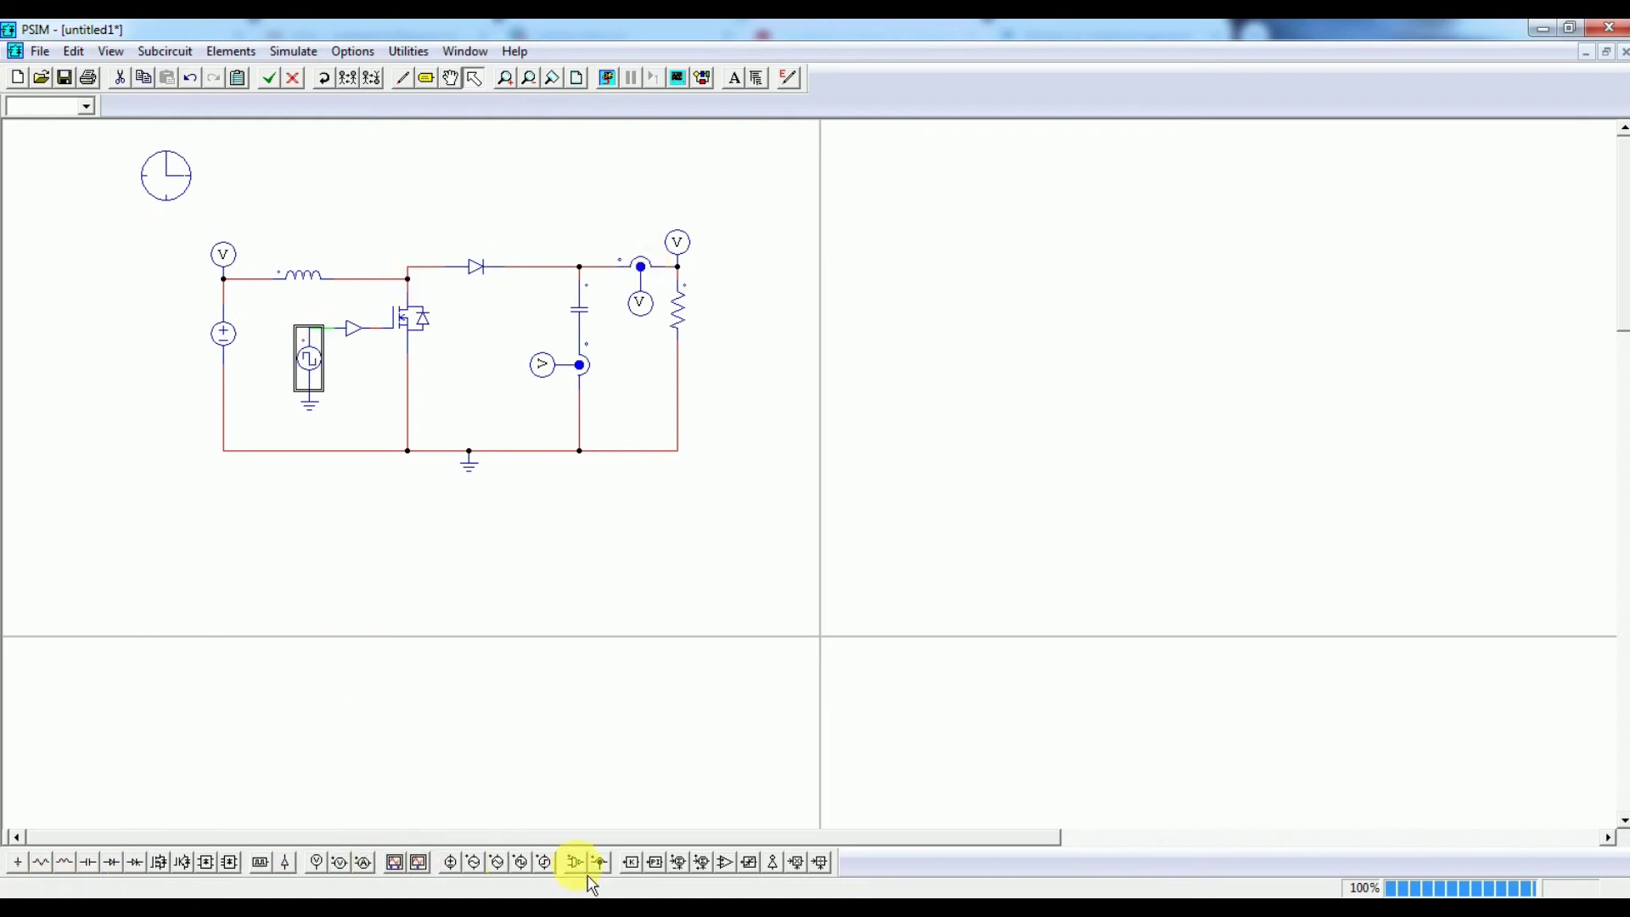
Place a two-terminal voltage probe above the inductor and a current probe in series between the inductor and the MOSFET node.
{"action": "left_click", "coordinate": [341, 864]}
{"action": "left_click", "coordinate": [297, 230]}
{"action": "left_click", "coordinate": [364, 863]}
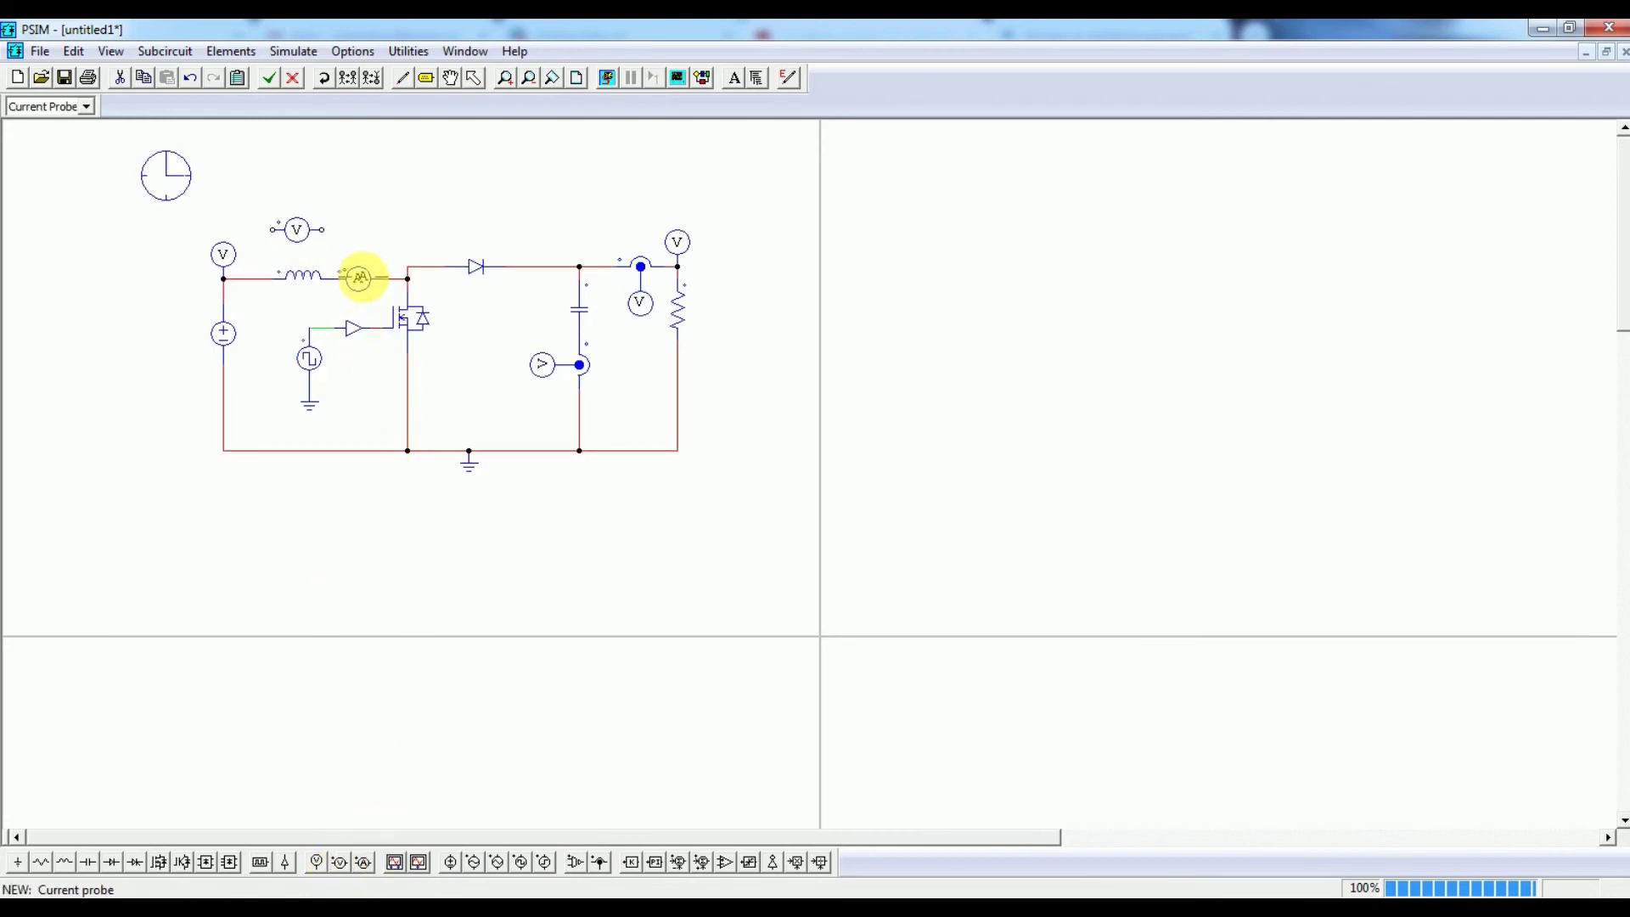
{"action": "left_click", "coordinate": [360, 277]}
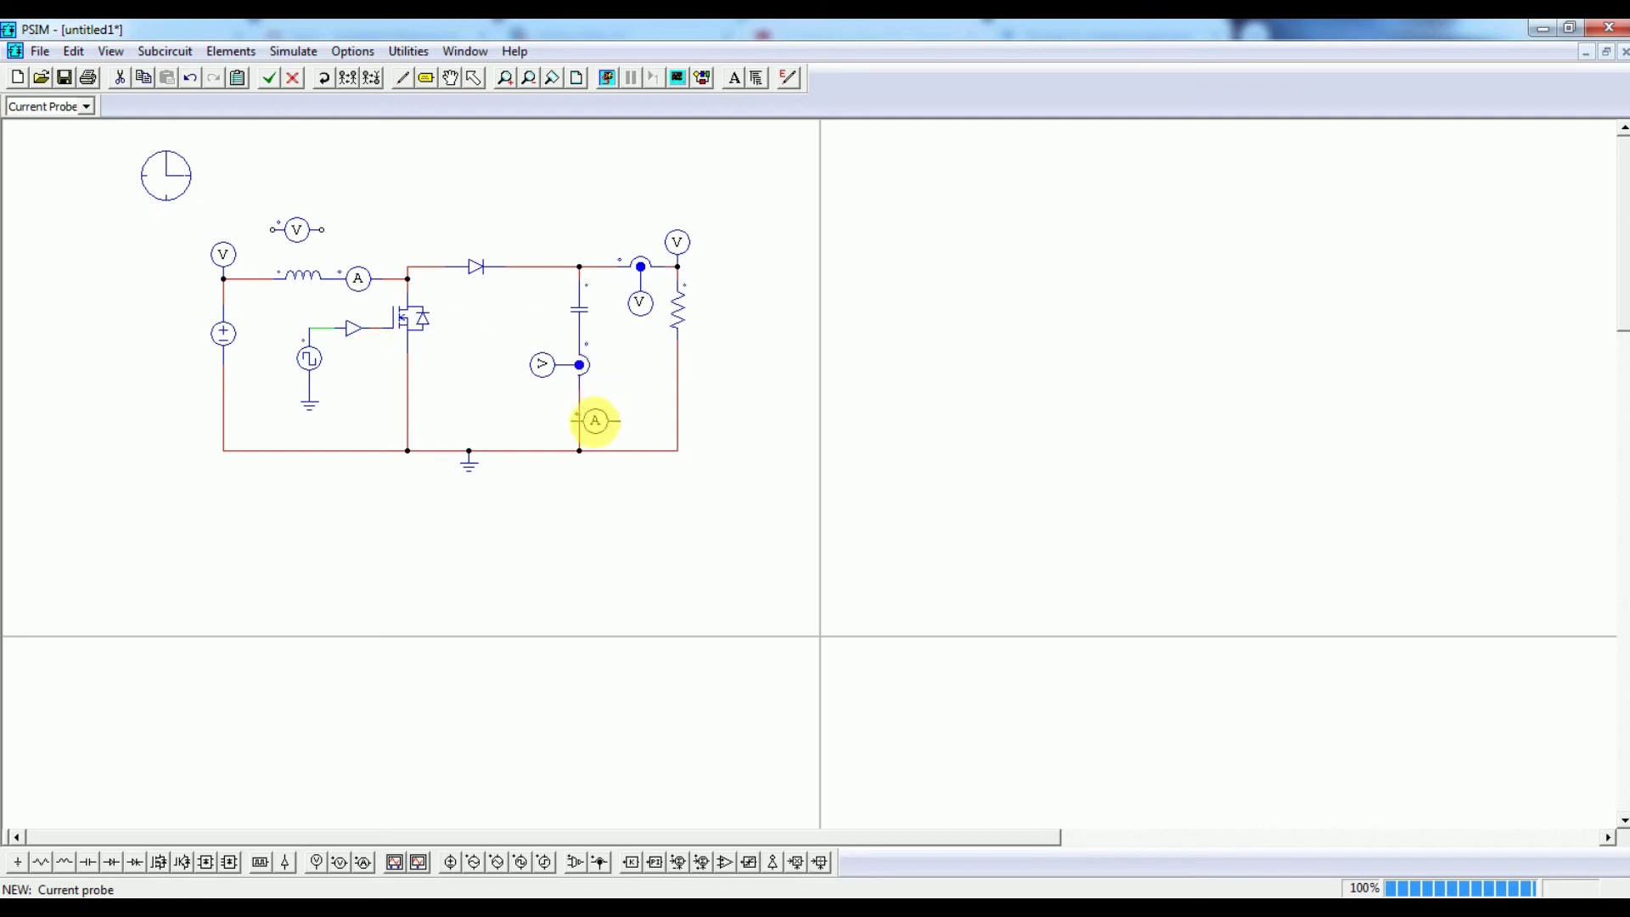
{"action": "key", "text": "Escape"}
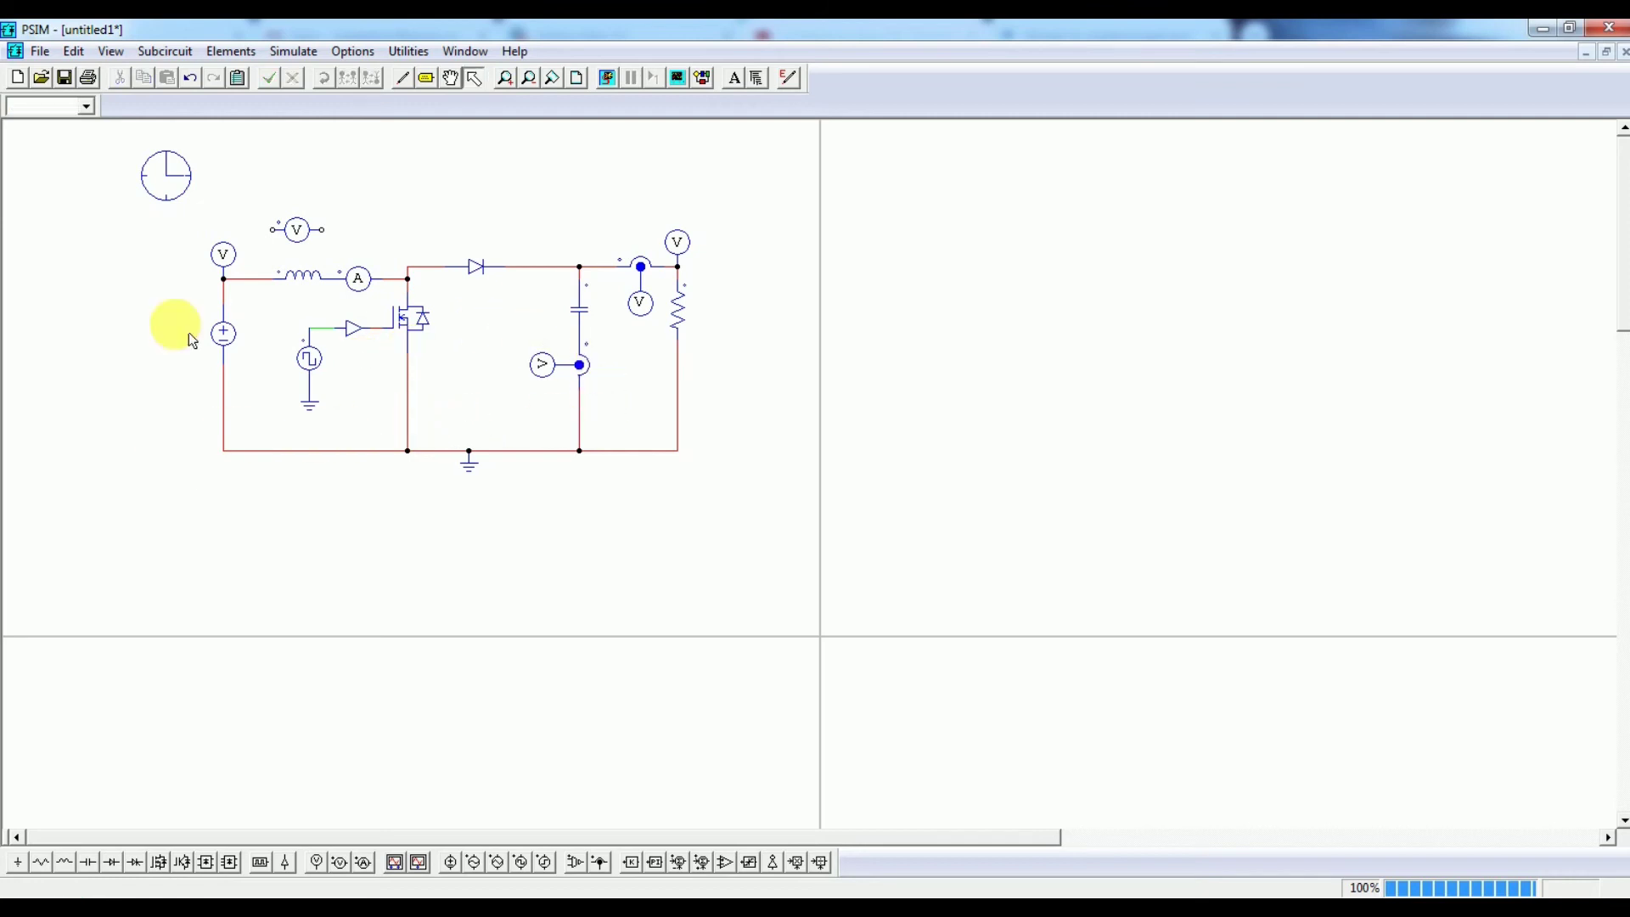
Wire the two-terminal voltage probe in parallel across the inductor and its series current probe.
{"action": "left_click", "coordinate": [402, 77]}
{"action": "mouse_move", "coordinate": [272, 231]}
{"action": "left_mouse_down"}
{"action": "mouse_move", "coordinate": [257, 270]}
{"action": "mouse_move", "coordinate": [273, 279]}
{"action": "left_mouse_up"}
{"action": "left_click_drag", "start_coordinate": [321, 229], "coordinate": [384, 278]}
Name the voltage probe across the inductor VL and the series current probe IL.
{"action": "double_click", "coordinate": [297, 229]}
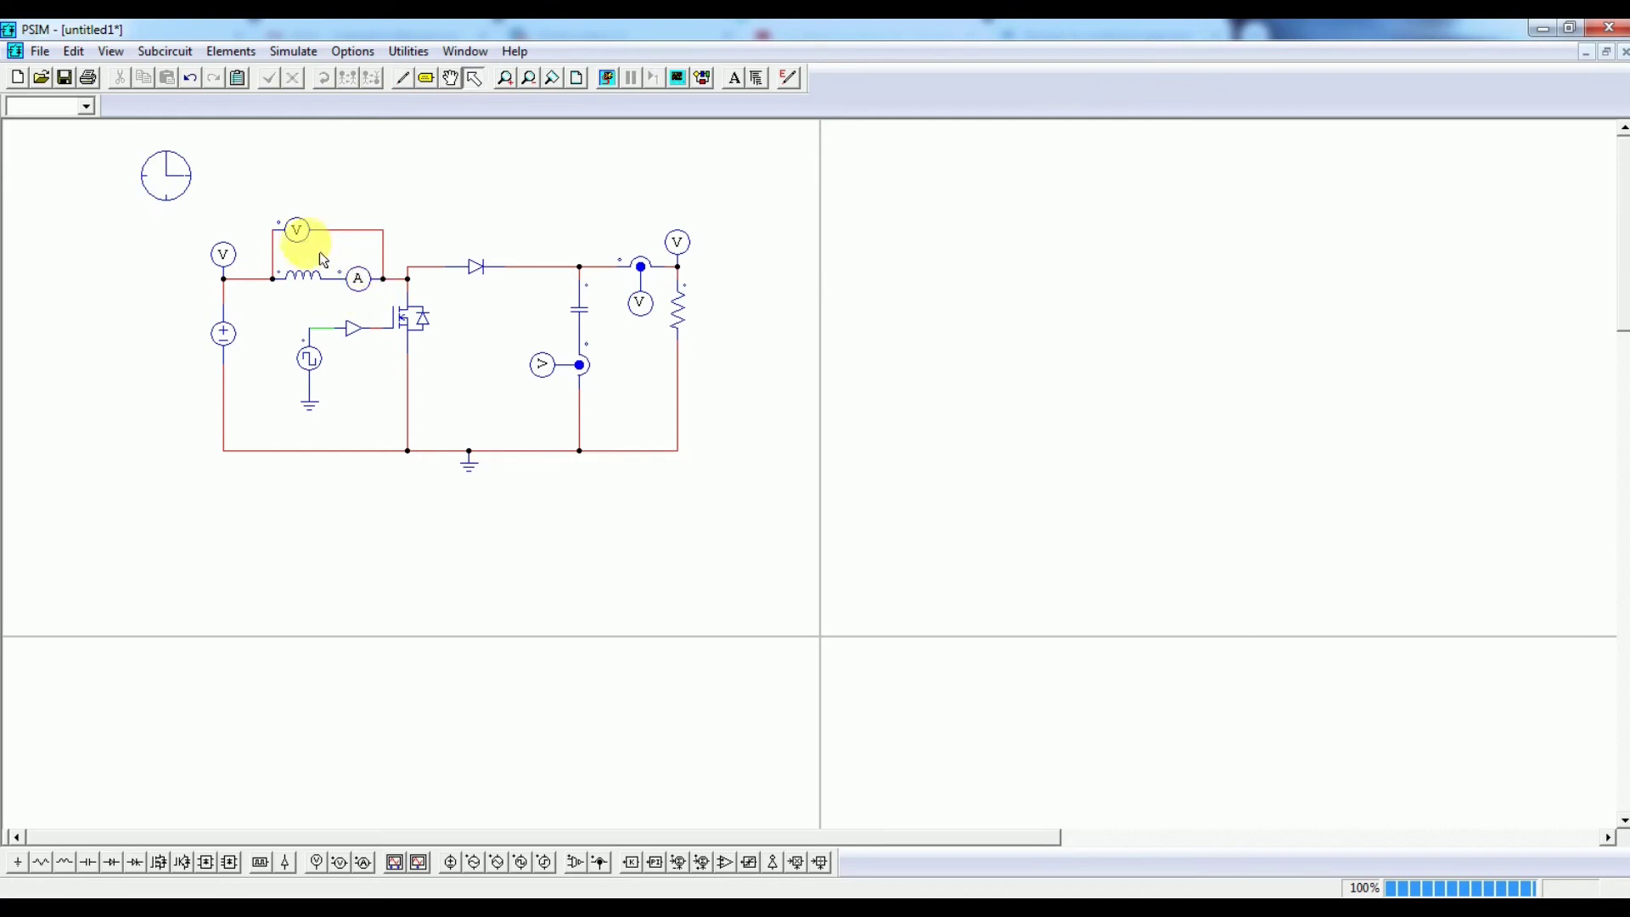
{"action": "double_click", "coordinate": [823, 272]}
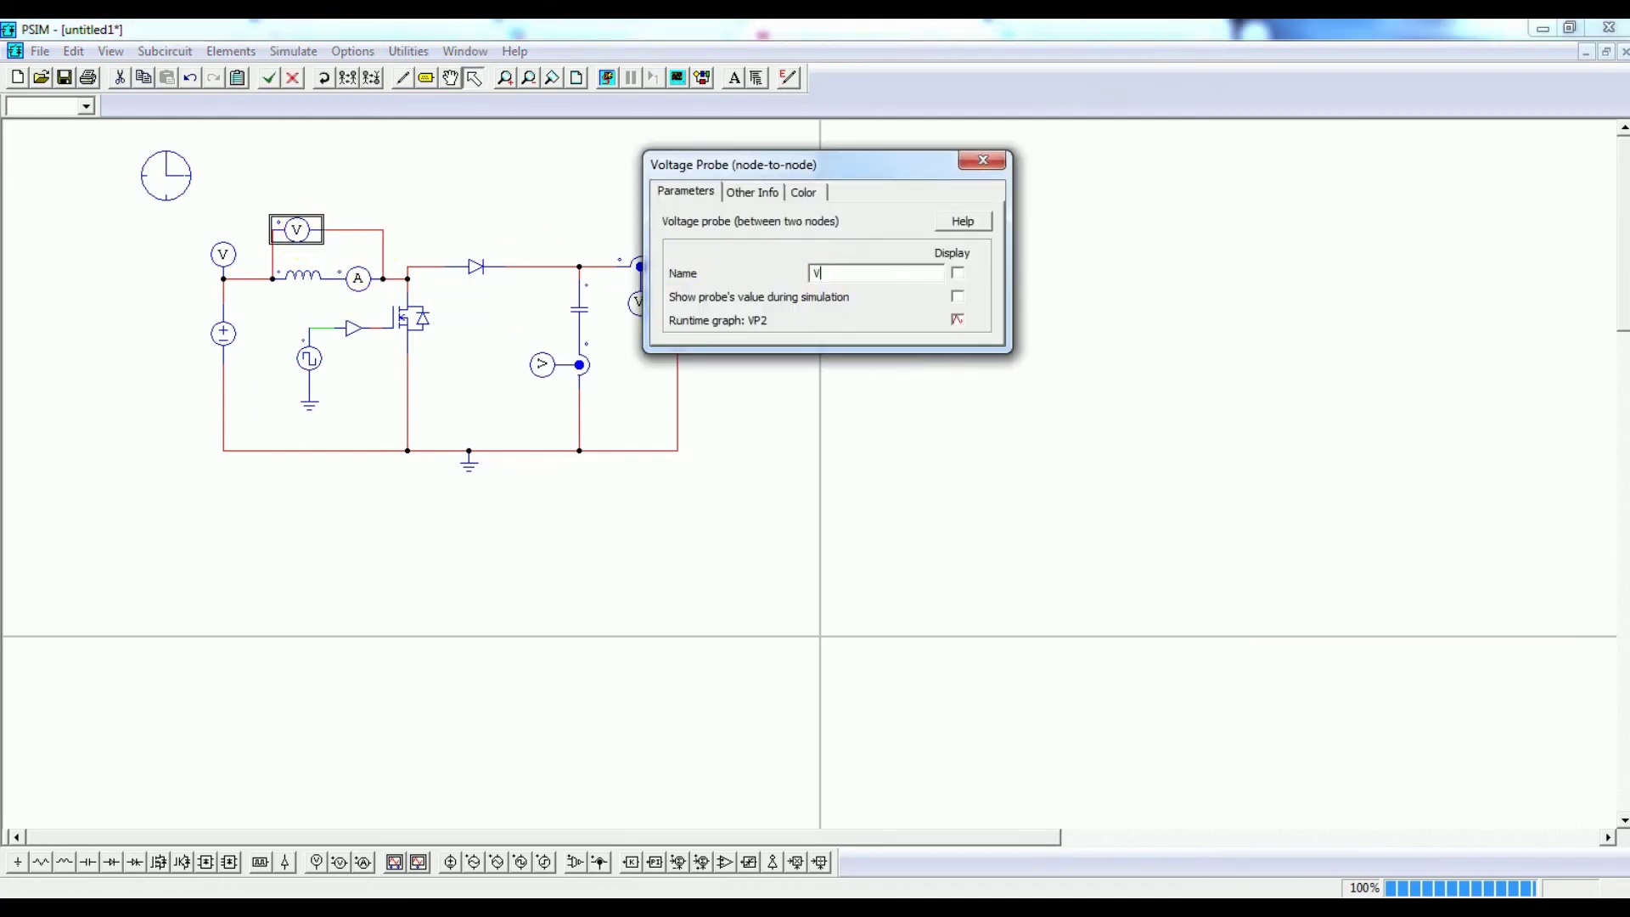
{"action": "left_click", "coordinate": [982, 161]}
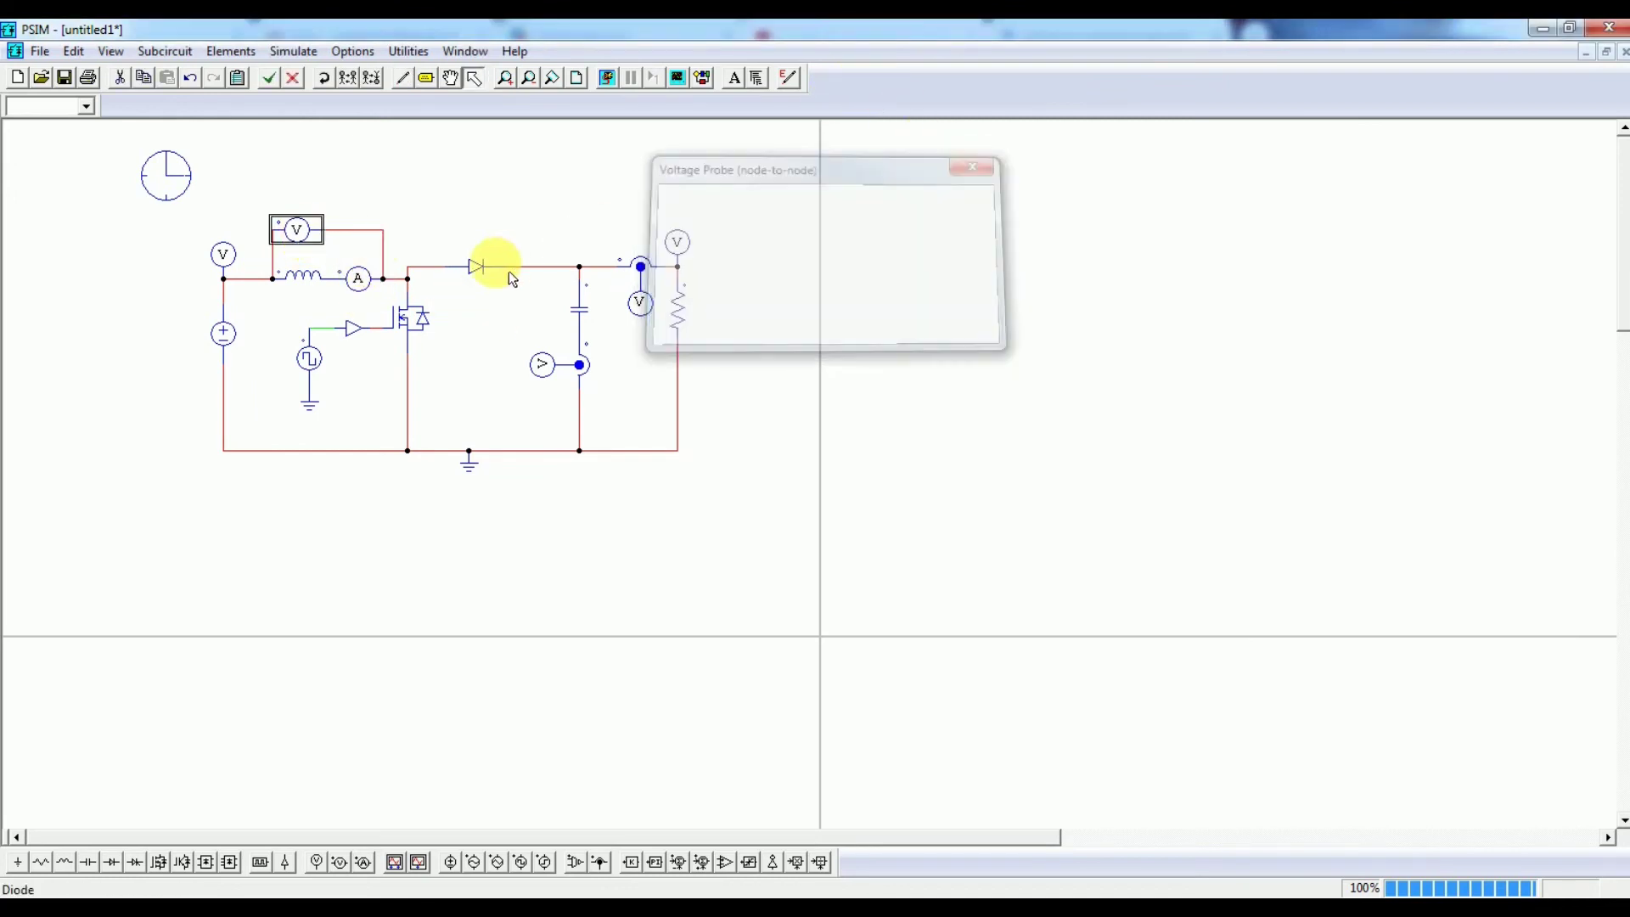
{"action": "left_click", "coordinate": [358, 279]}
{"action": "double_click", "coordinate": [359, 283]}
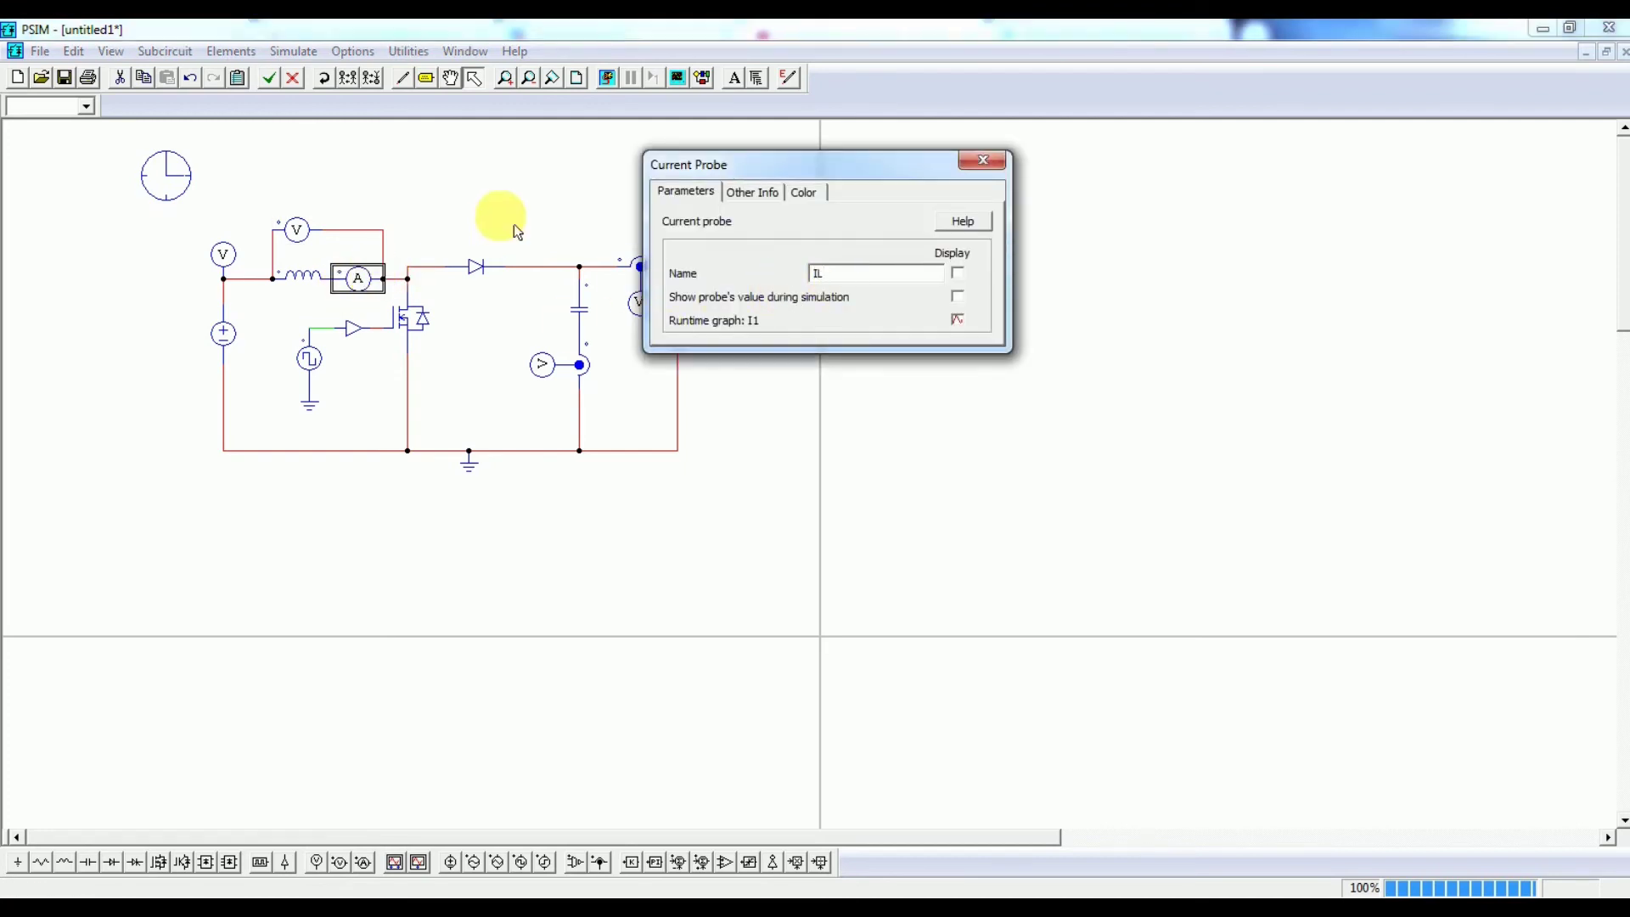
{"action": "left_click", "coordinate": [981, 162]}
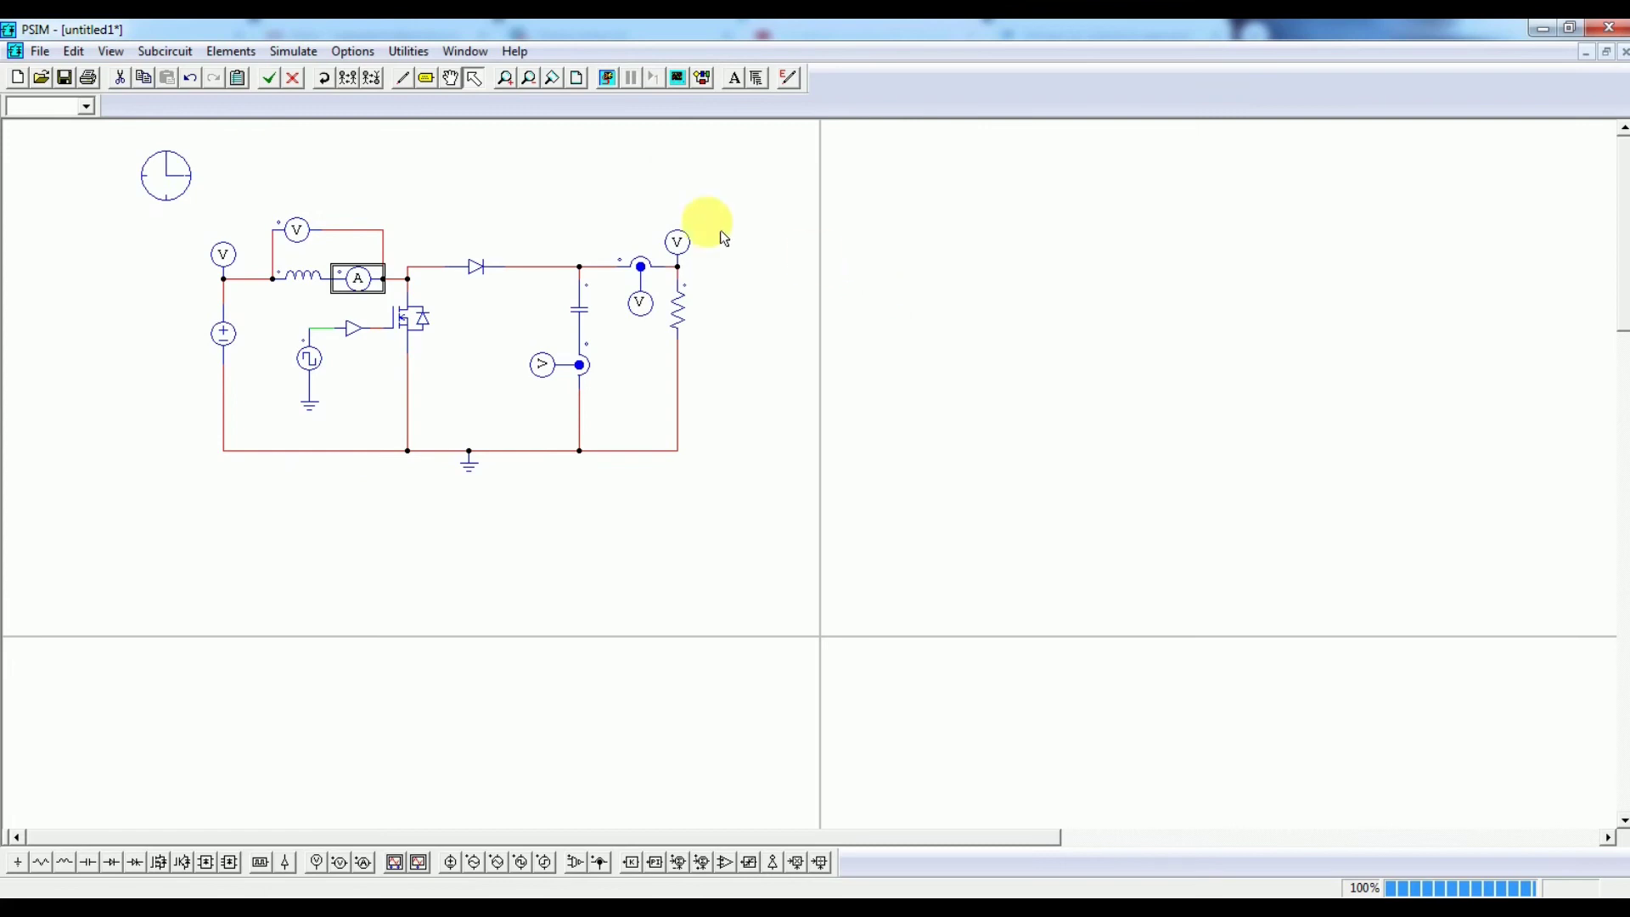
Run the simulation, plot Vo and Vi in Simview, and maximize the waveform display.
{"action": "left_click", "coordinate": [611, 78]}
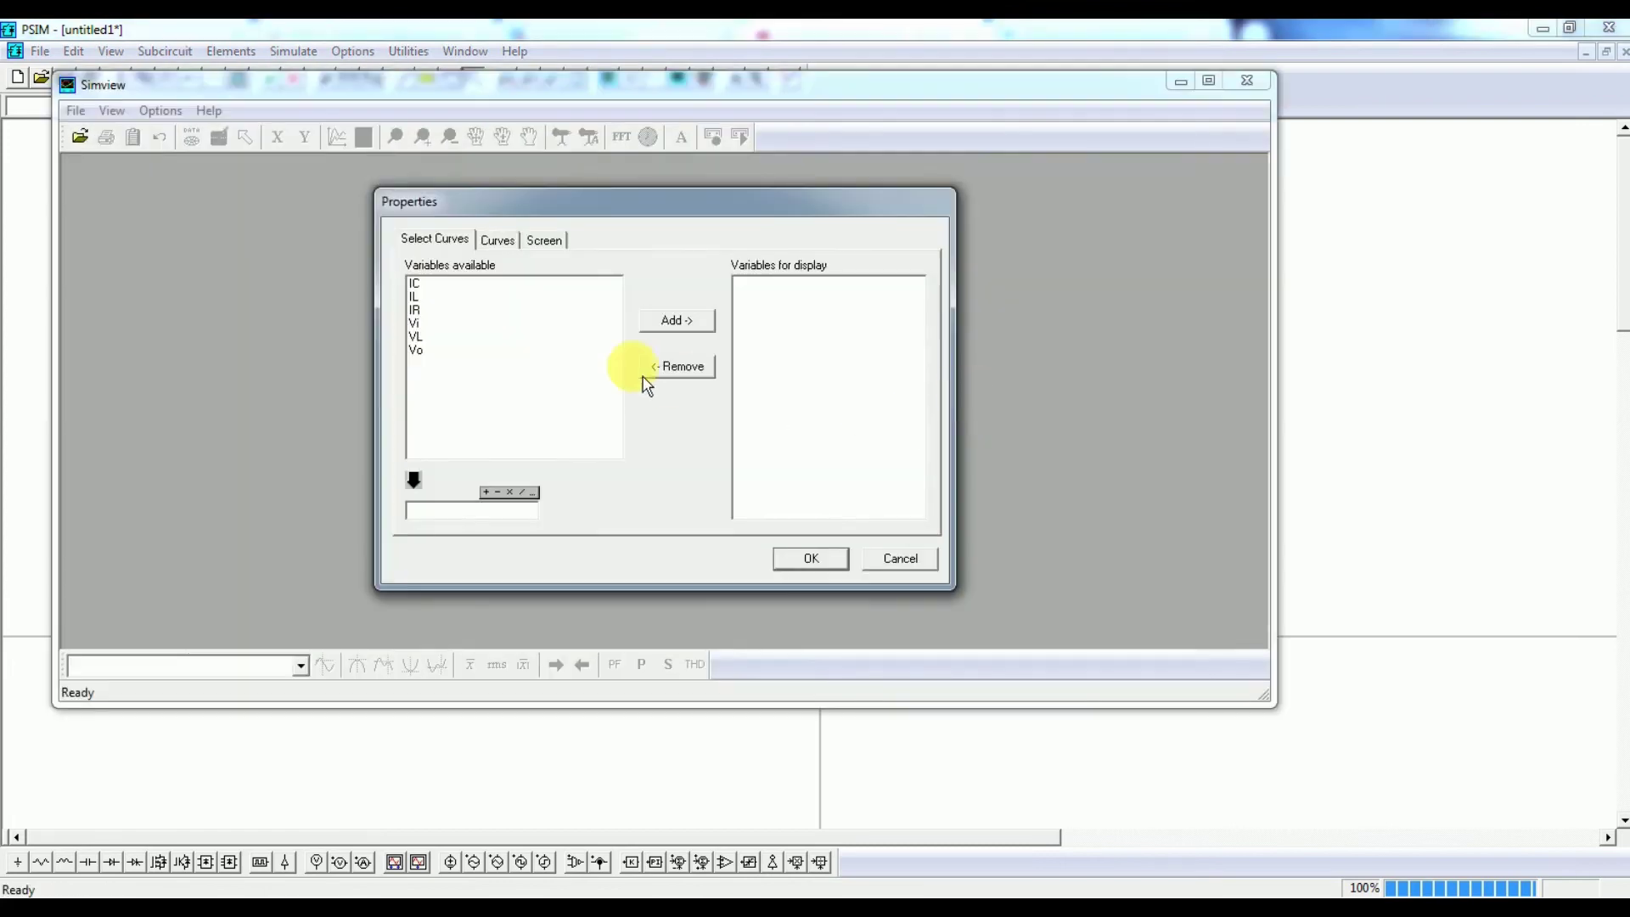
{"action": "double_click", "coordinate": [439, 351]}
{"action": "double_click", "coordinate": [448, 323]}
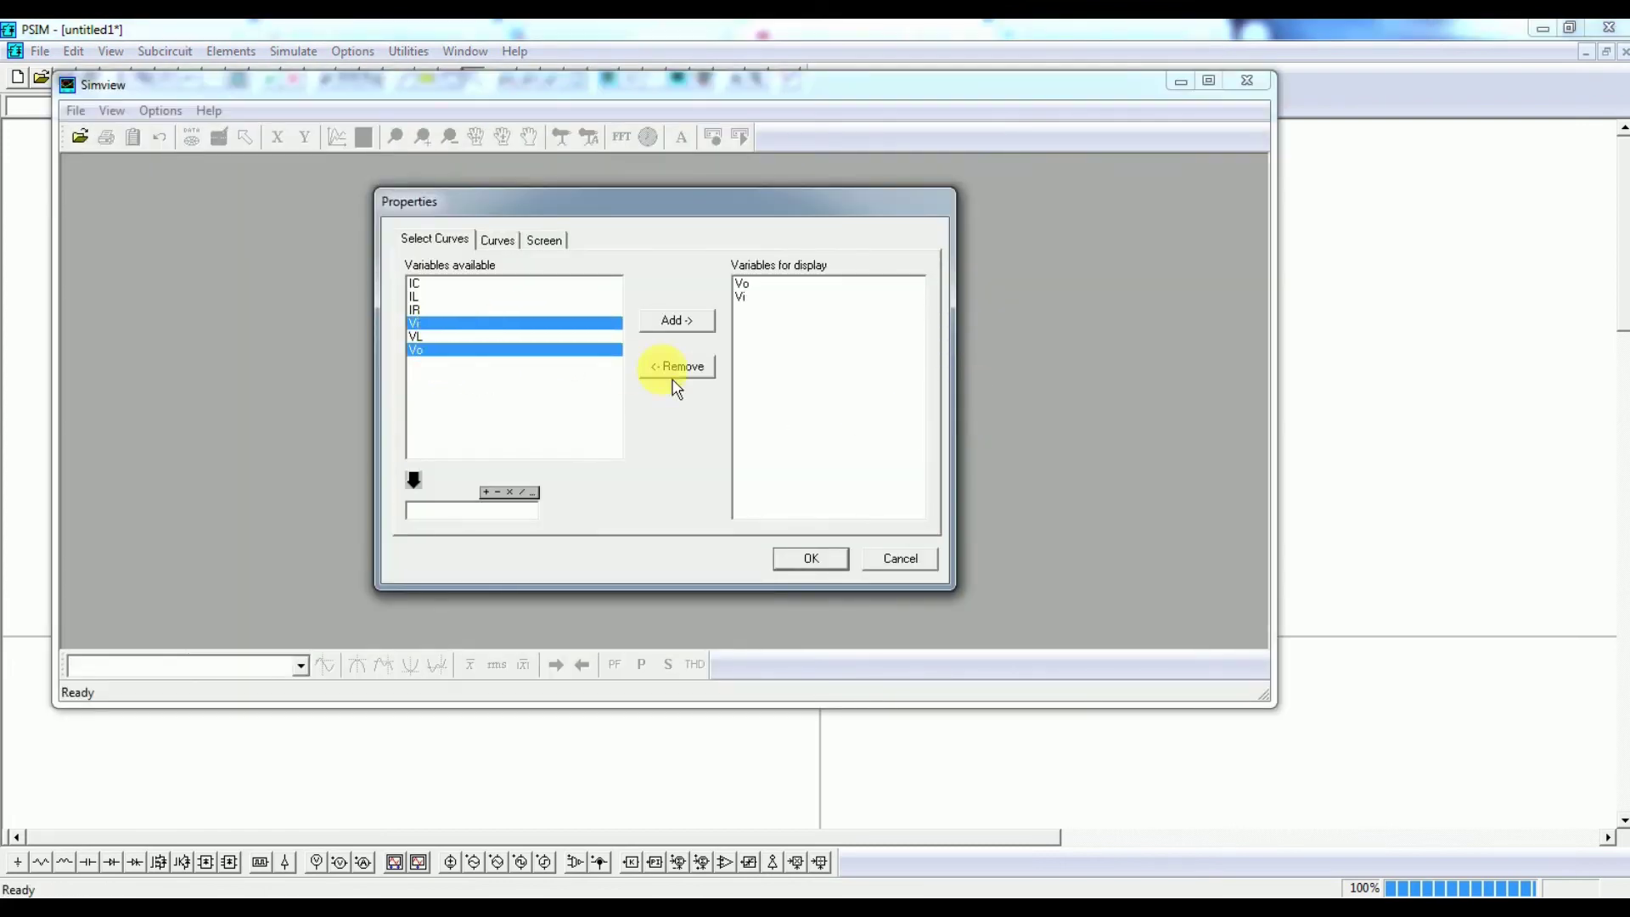
{"action": "left_click", "coordinate": [814, 558]}
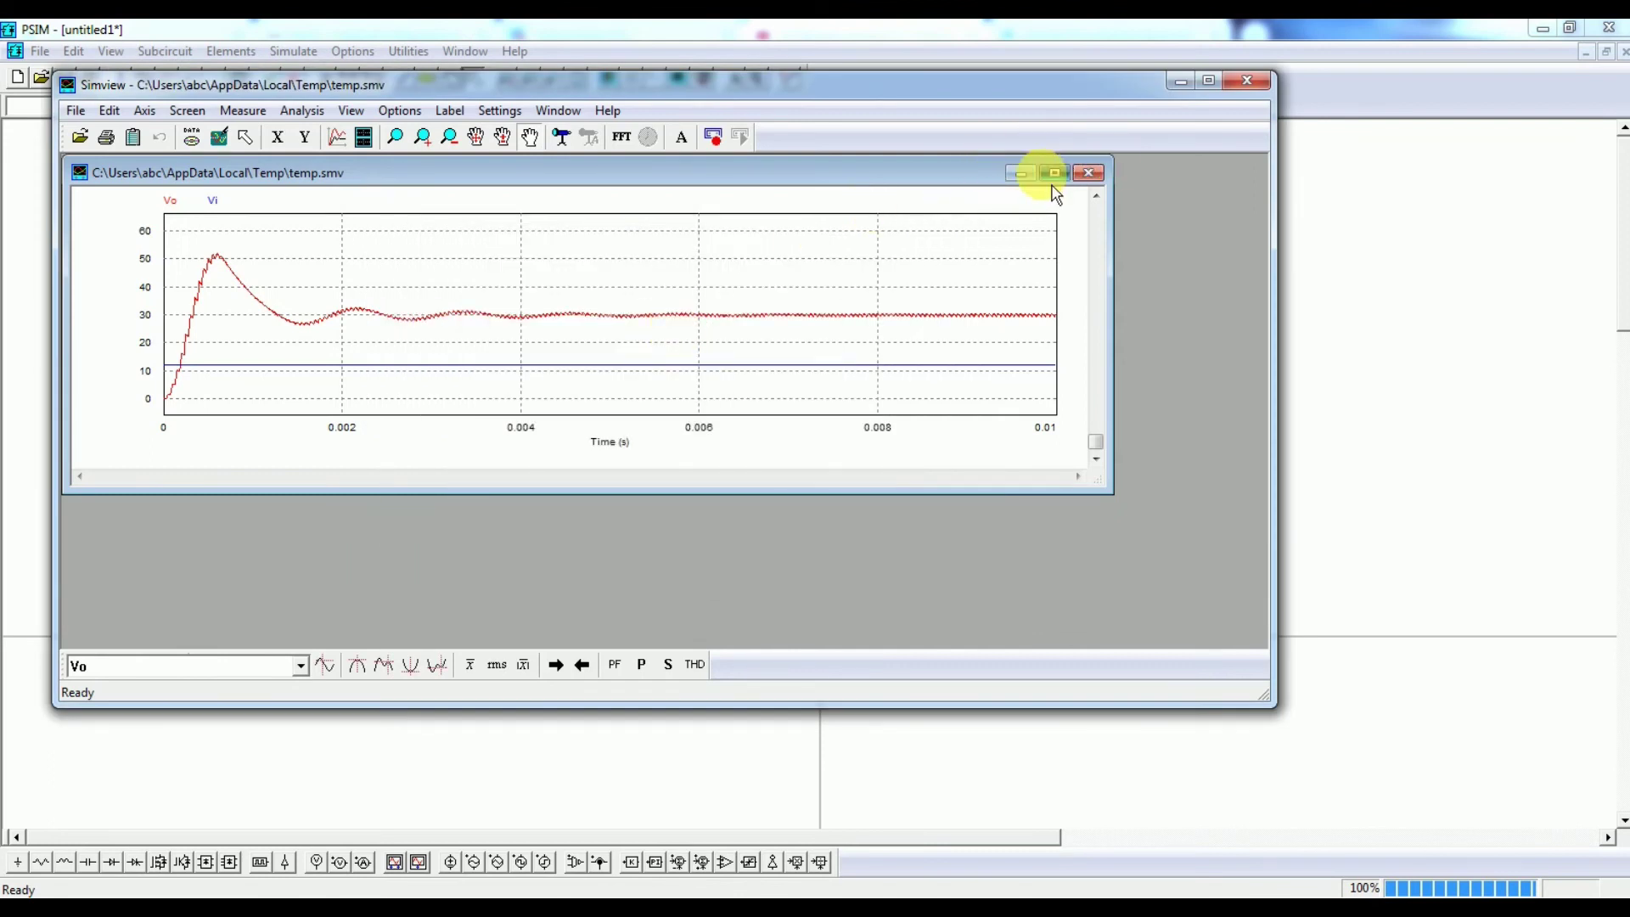
{"action": "left_click", "coordinate": [1055, 172]}
{"action": "left_click", "coordinate": [1209, 79]}
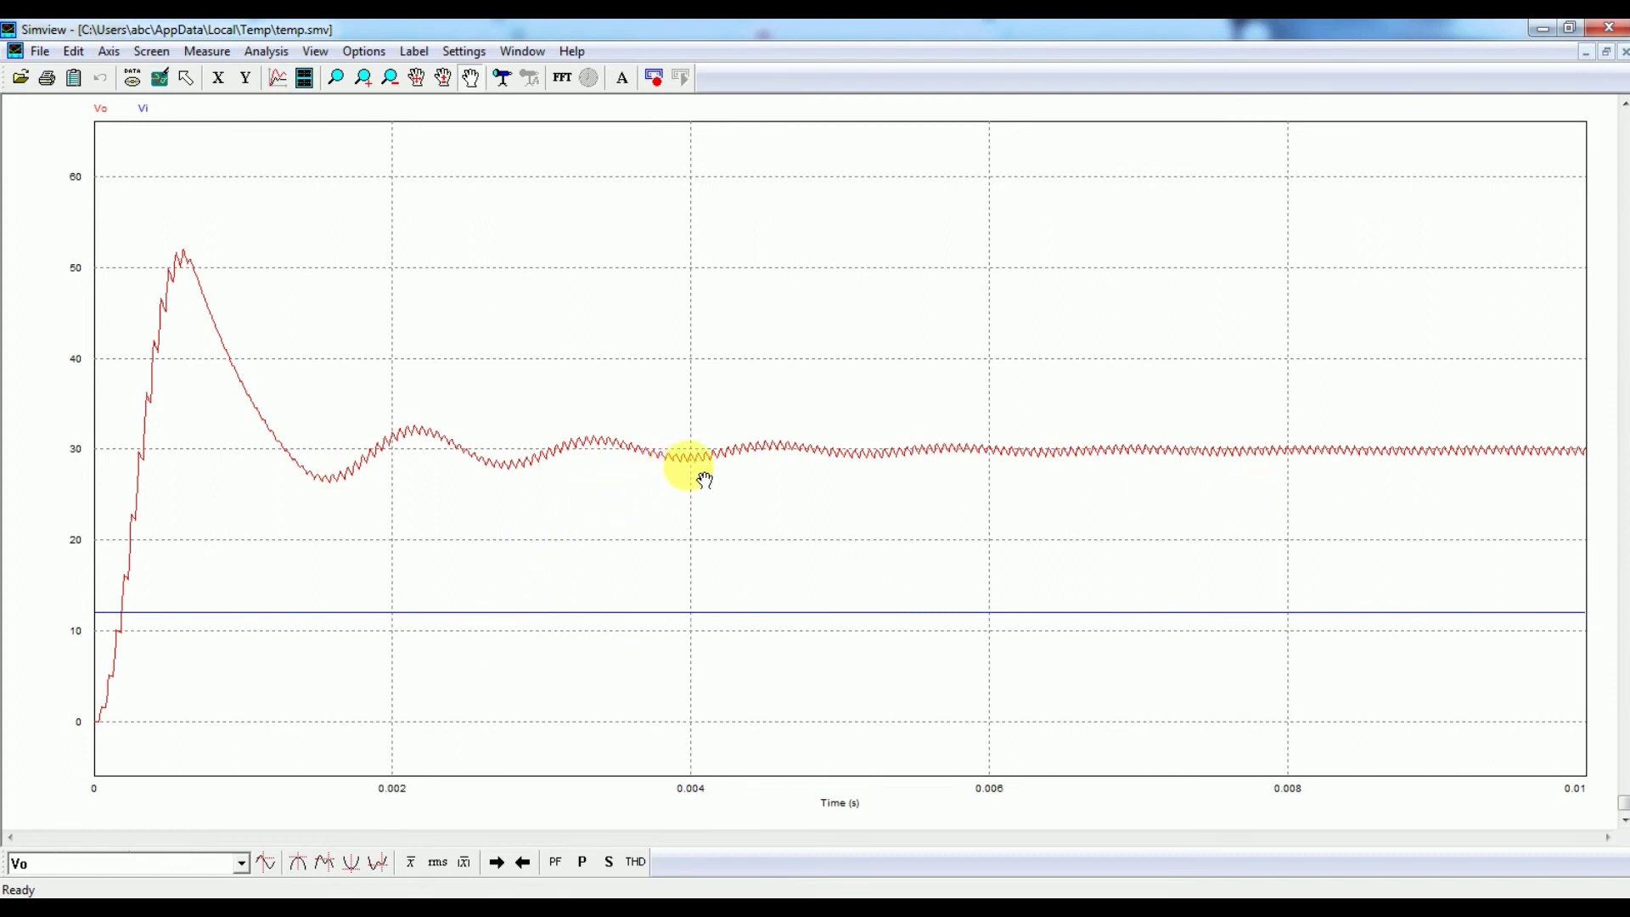
Thicken the Vi curve and set the Vo curve's line thickness to 4.
{"action": "double_click", "coordinate": [175, 170]}
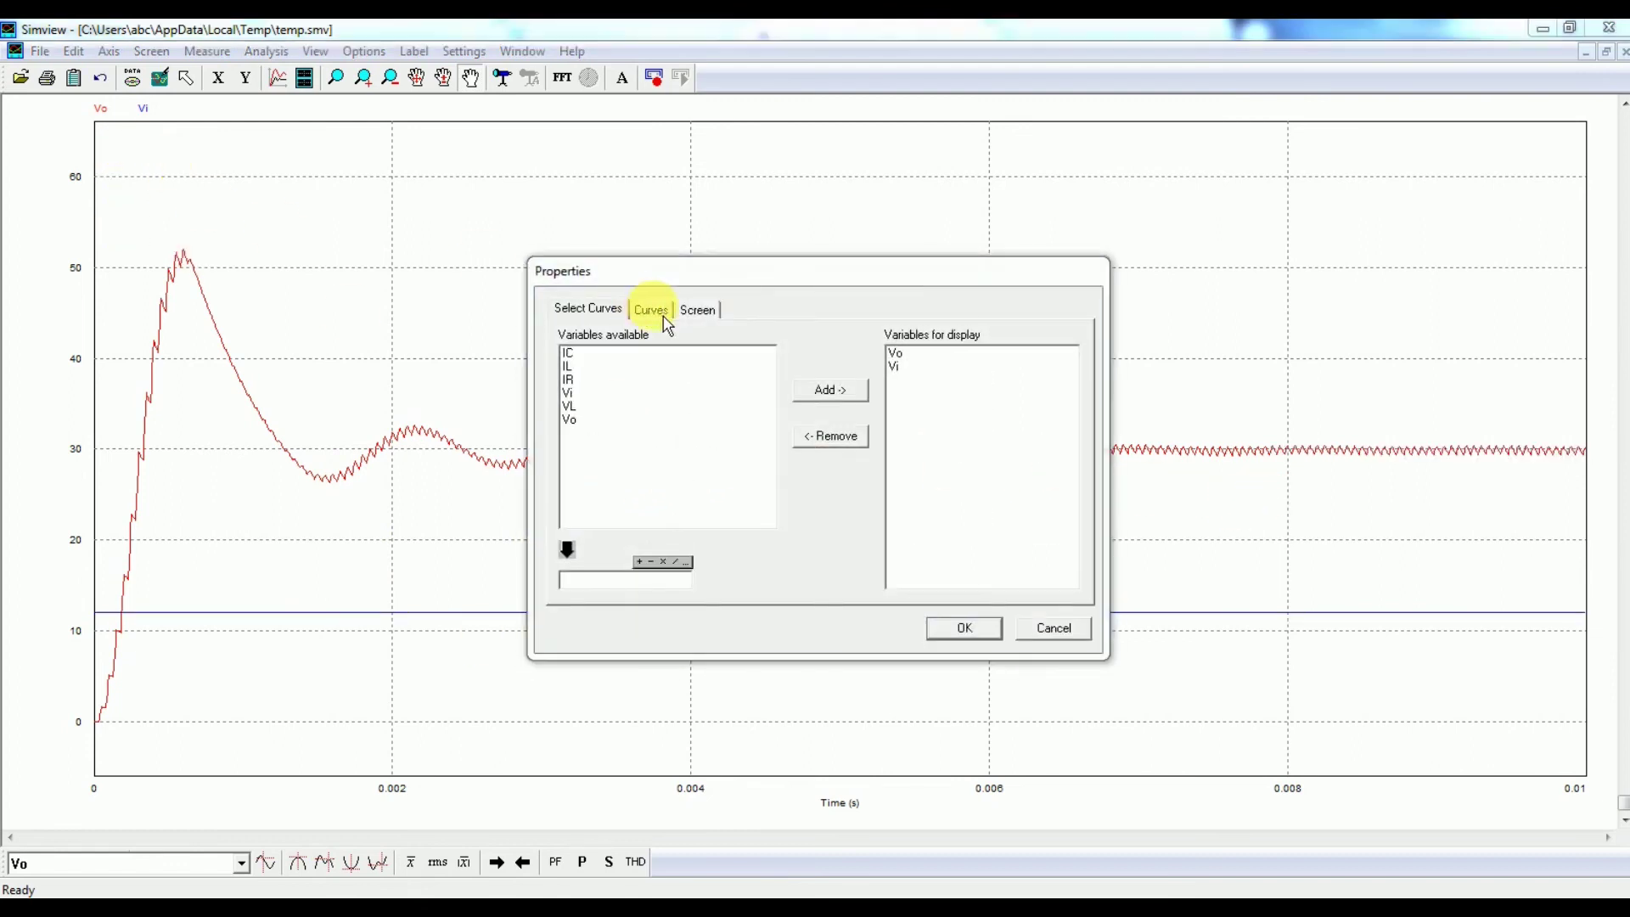
{"action": "left_click", "coordinate": [652, 309]}
{"action": "left_click", "coordinate": [1031, 399]}
{"action": "left_click", "coordinate": [1014, 429]}
{"action": "left_click", "coordinate": [683, 355]}
{"action": "left_click", "coordinate": [875, 399]}
{"action": "left_click", "coordinate": [875, 428]}
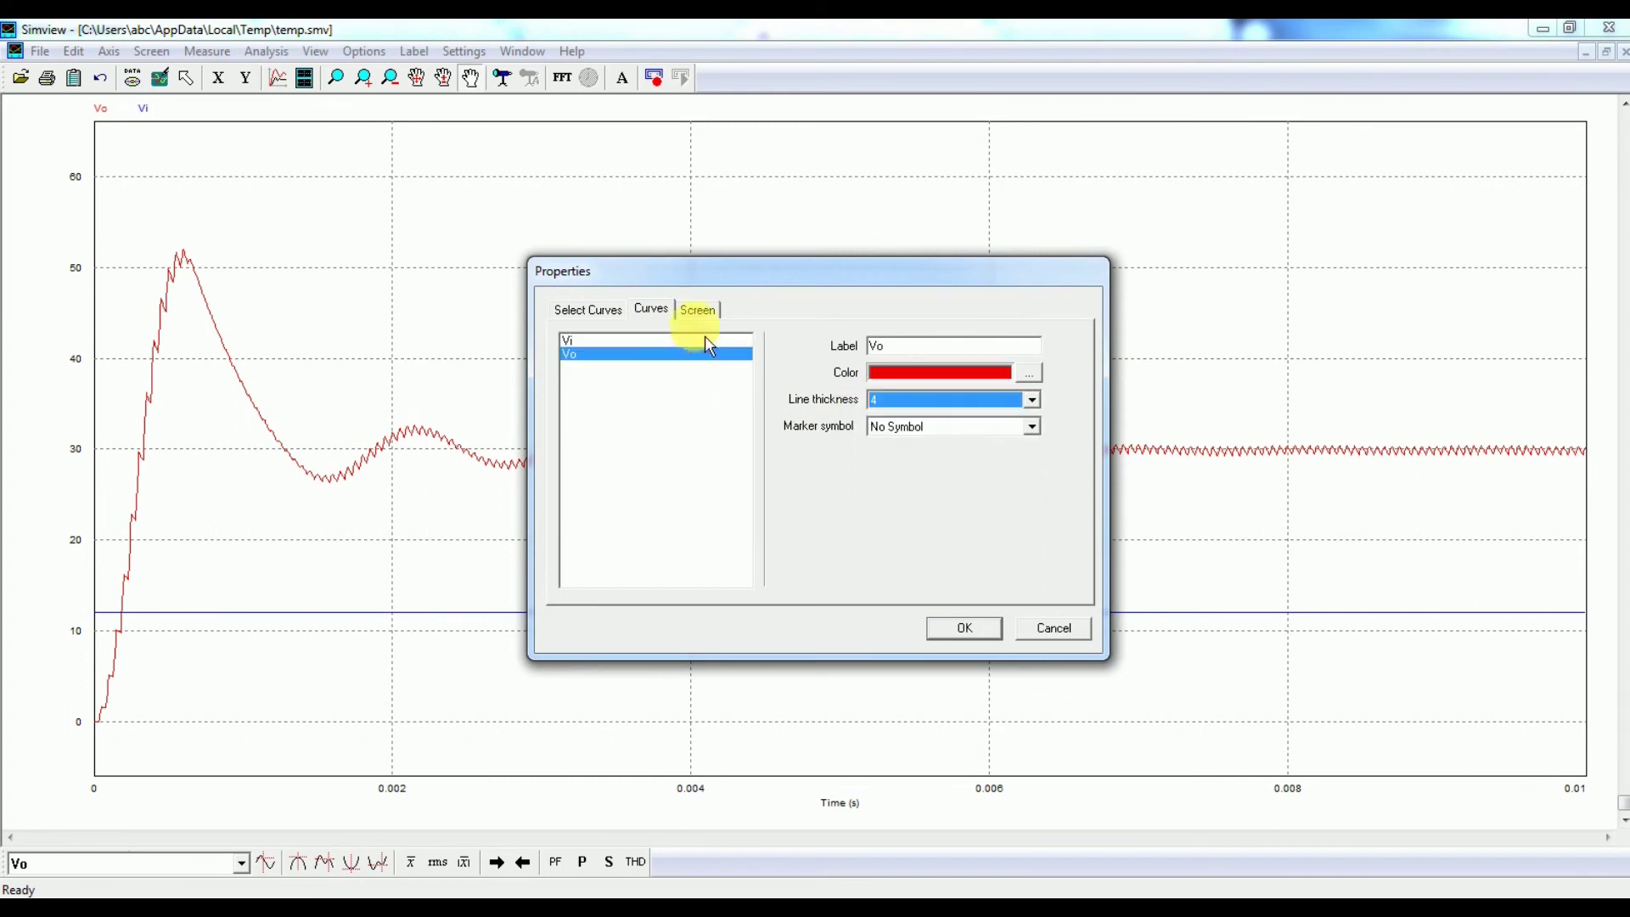
Enlarge the font of the waveform plot's labels and axis text and apply the display properties.
{"action": "left_click", "coordinate": [698, 309]}
{"action": "left_click", "coordinate": [802, 415]}
{"action": "left_click", "coordinate": [909, 297]}
{"action": "left_click", "coordinate": [803, 458]}
{"action": "left_click", "coordinate": [908, 437]}
{"action": "left_click", "coordinate": [974, 346]}
{"action": "left_click", "coordinate": [960, 638]}
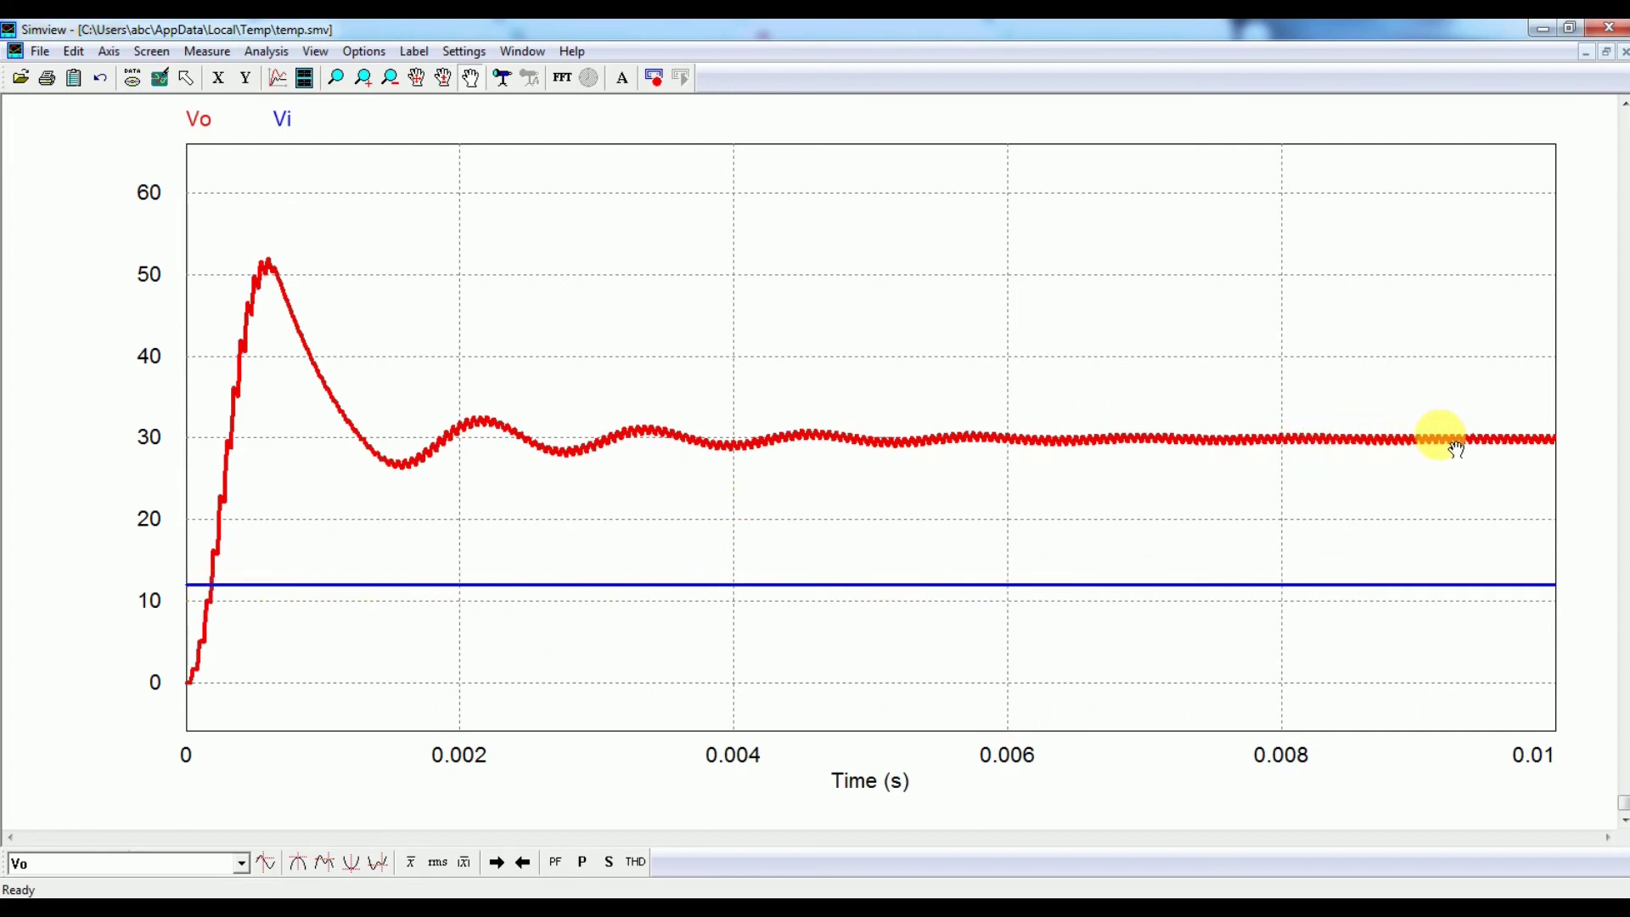
Add a second plot below the voltage plot showing IL and VL.
{"action": "left_click", "coordinate": [305, 77]}
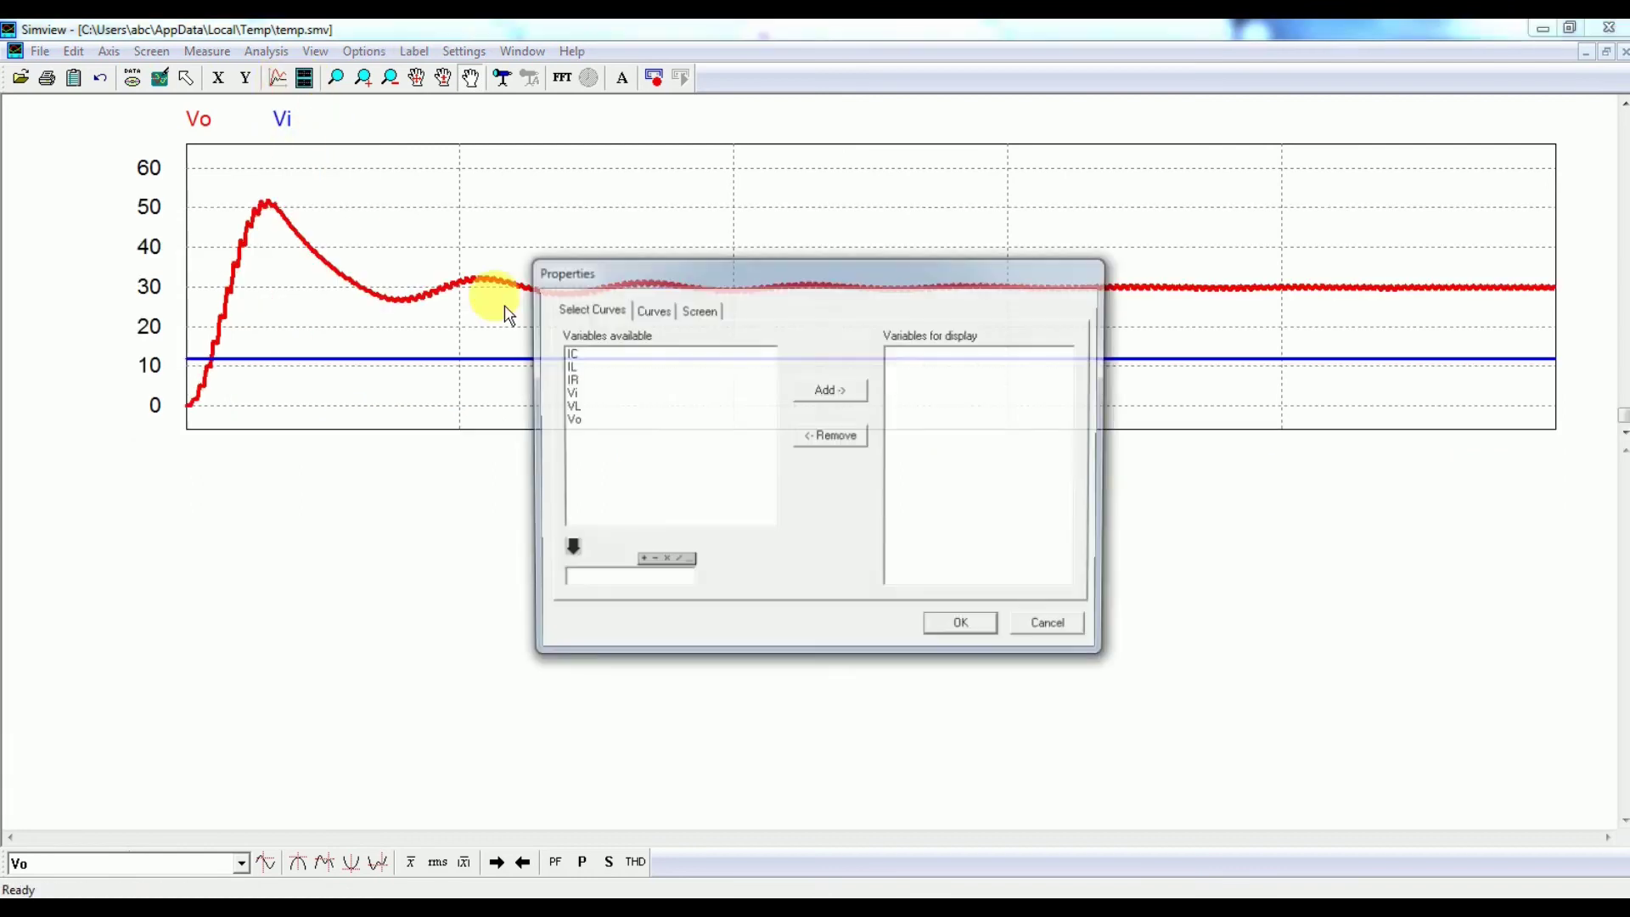
{"action": "left_click", "coordinate": [585, 366]}
{"action": "left_click", "coordinate": [585, 406], "text": "ctrl"}
{"action": "left_click", "coordinate": [845, 390]}
{"action": "left_click", "coordinate": [964, 627]}
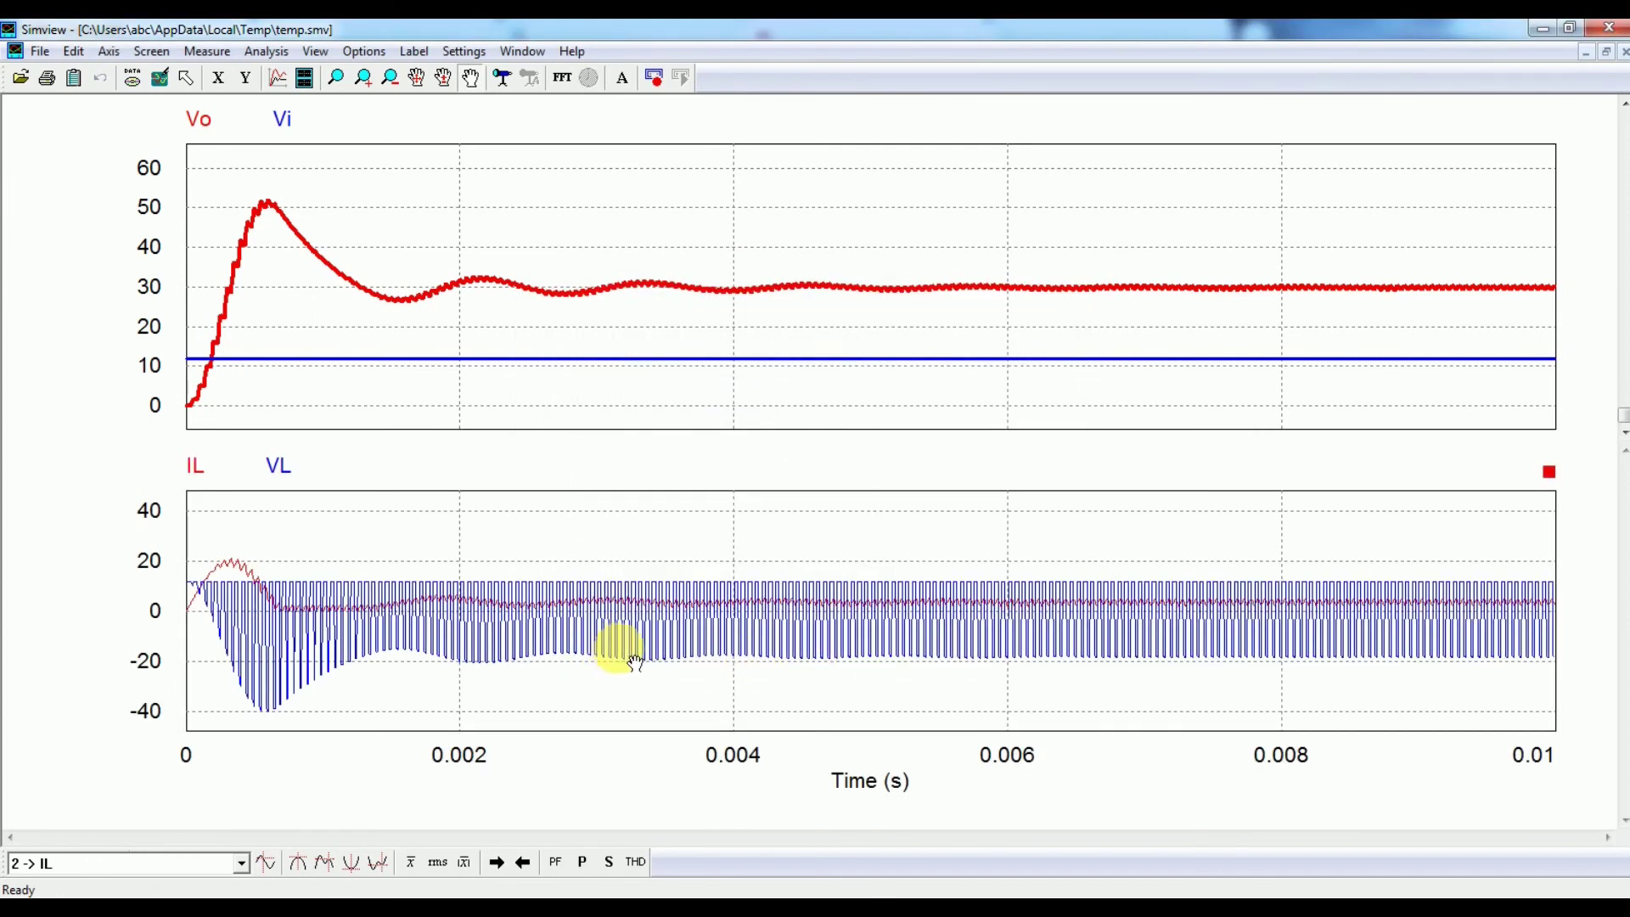
Examine the IL and VL waveforms at steady state and during start-up, comparing them with Vo and Vi.
{"action": "left_click", "coordinate": [337, 78]}
{"action": "left_click_drag", "start_coordinate": [1013, 566], "coordinate": [1239, 711]}
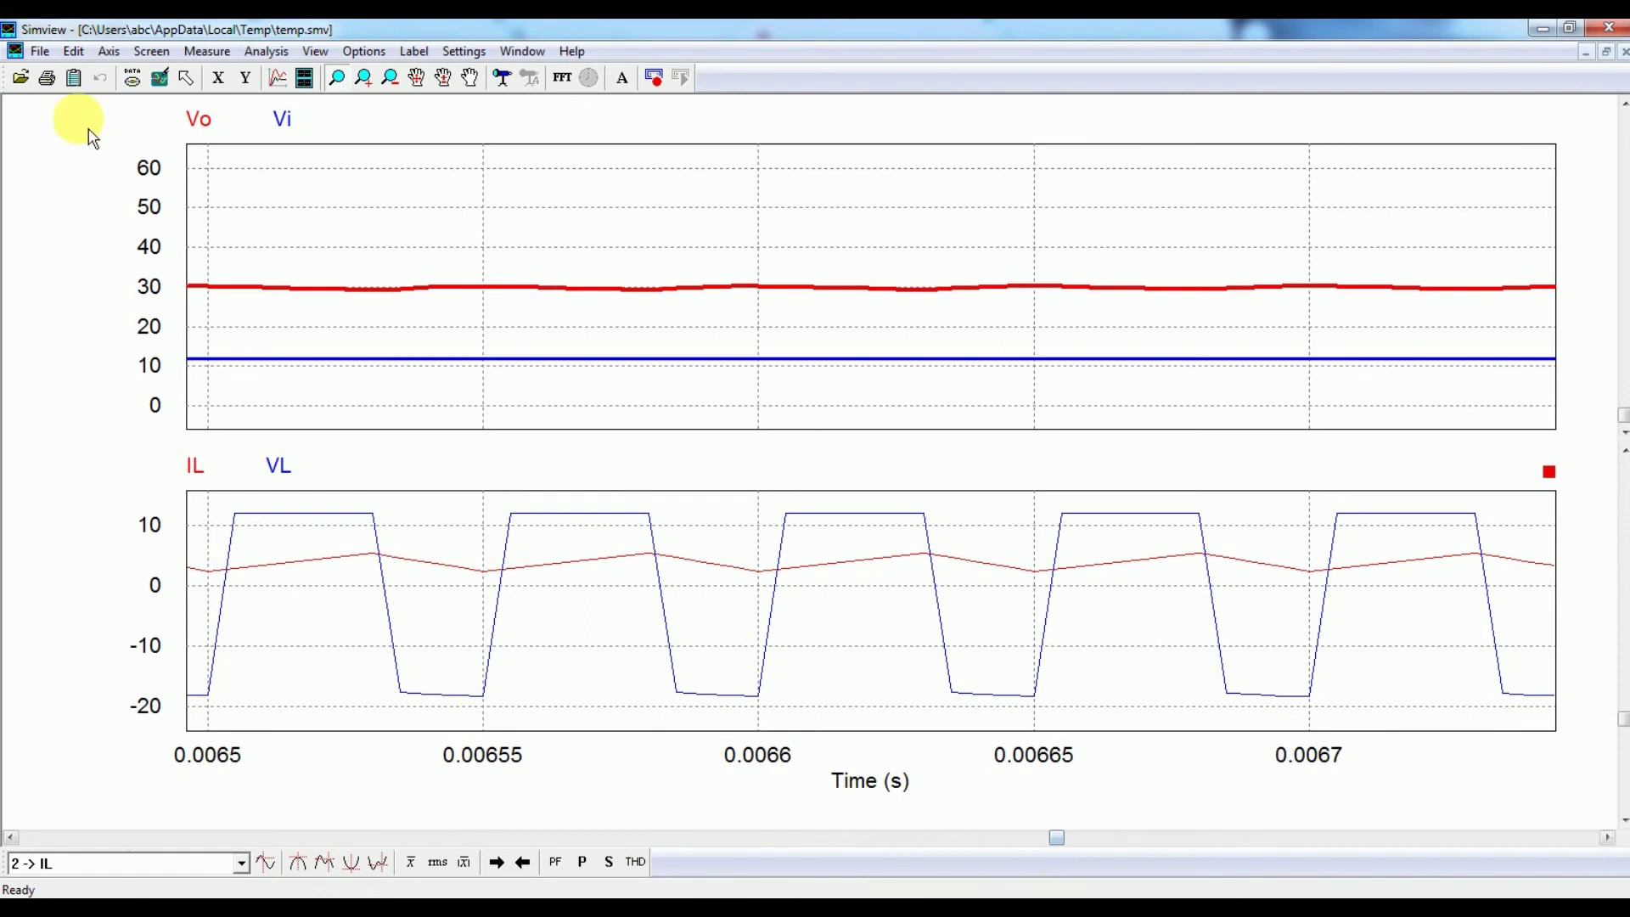
{"action": "left_click", "coordinate": [158, 78]}
{"action": "left_click_drag", "start_coordinate": [291, 541], "coordinate": [191, 654]}
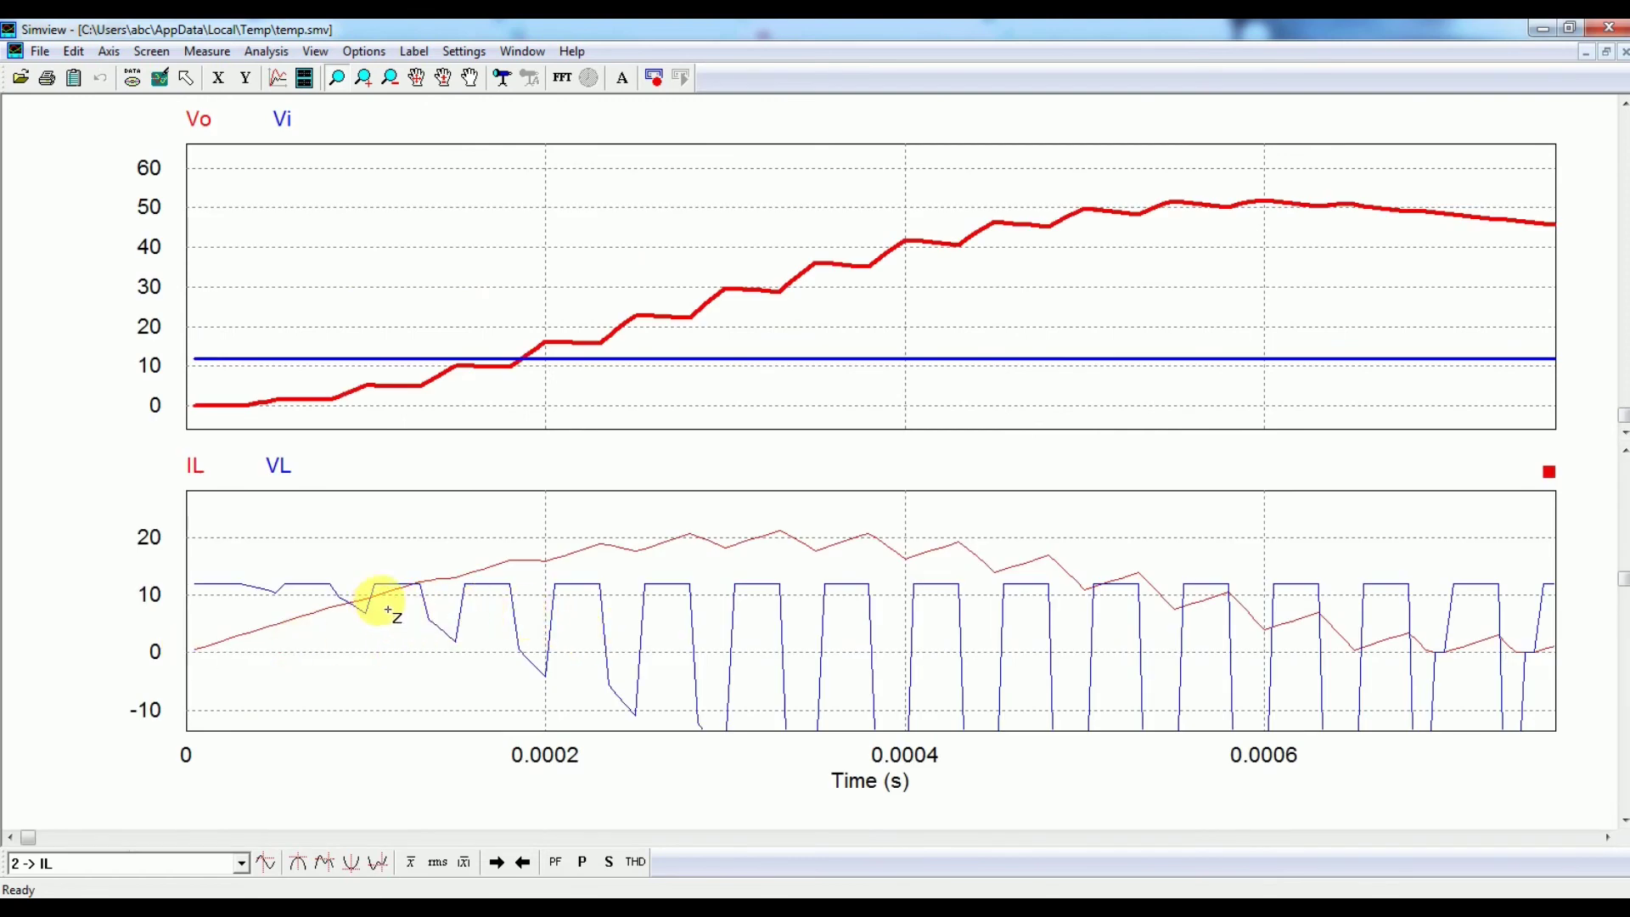
{"action": "left_click_drag", "start_coordinate": [405, 516], "coordinate": [709, 682]}
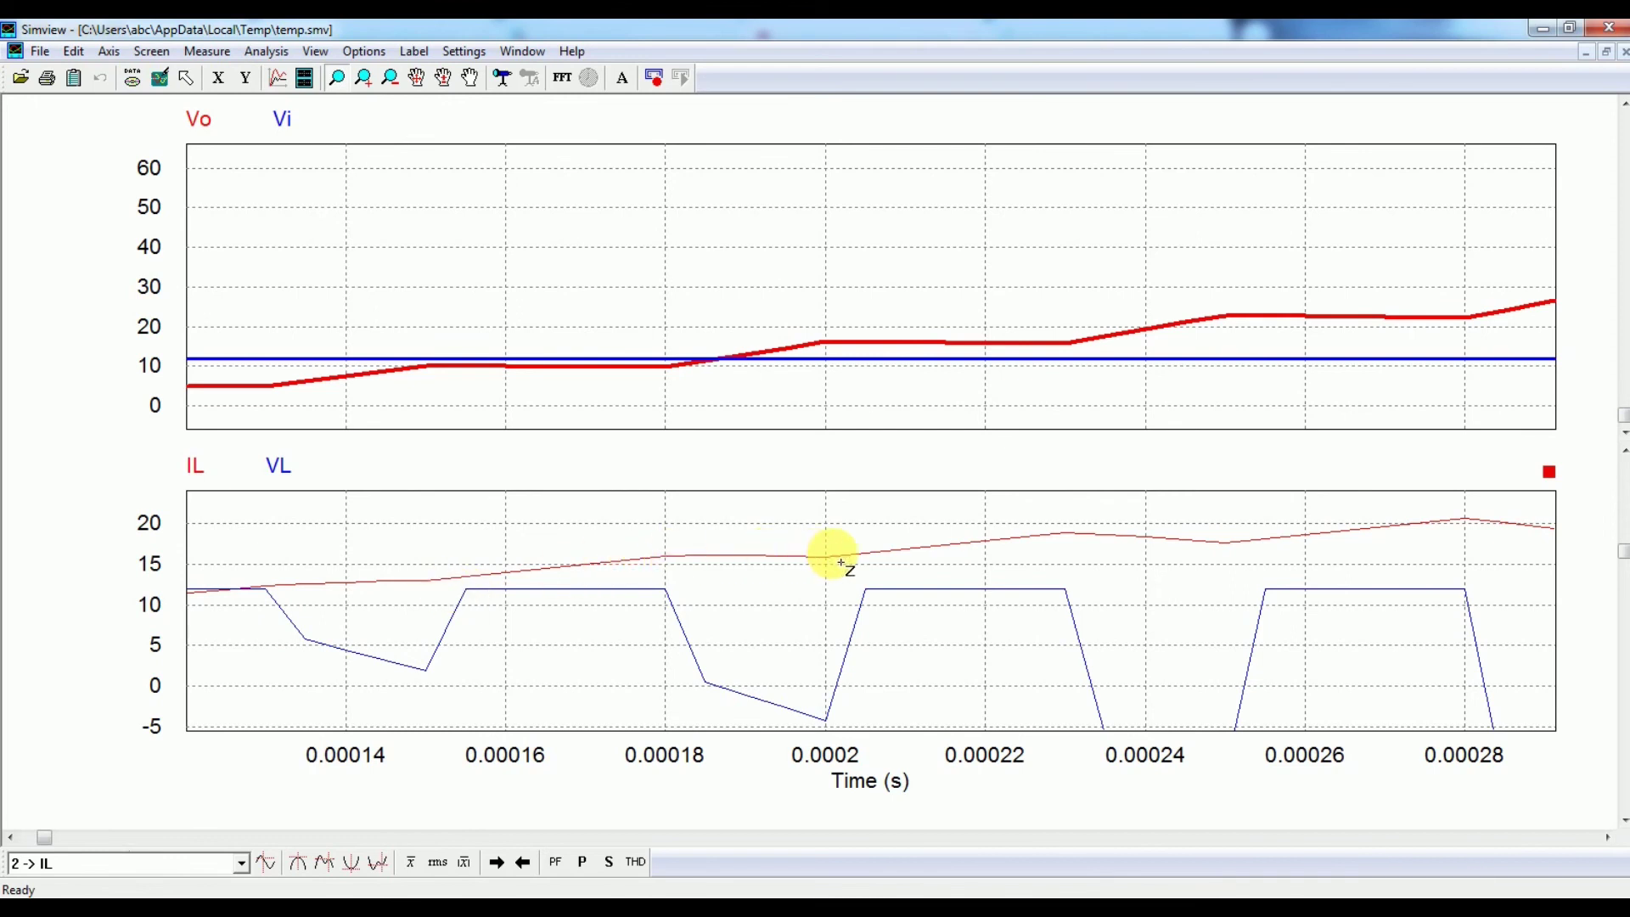
{"action": "left_click", "coordinate": [791, 646]}
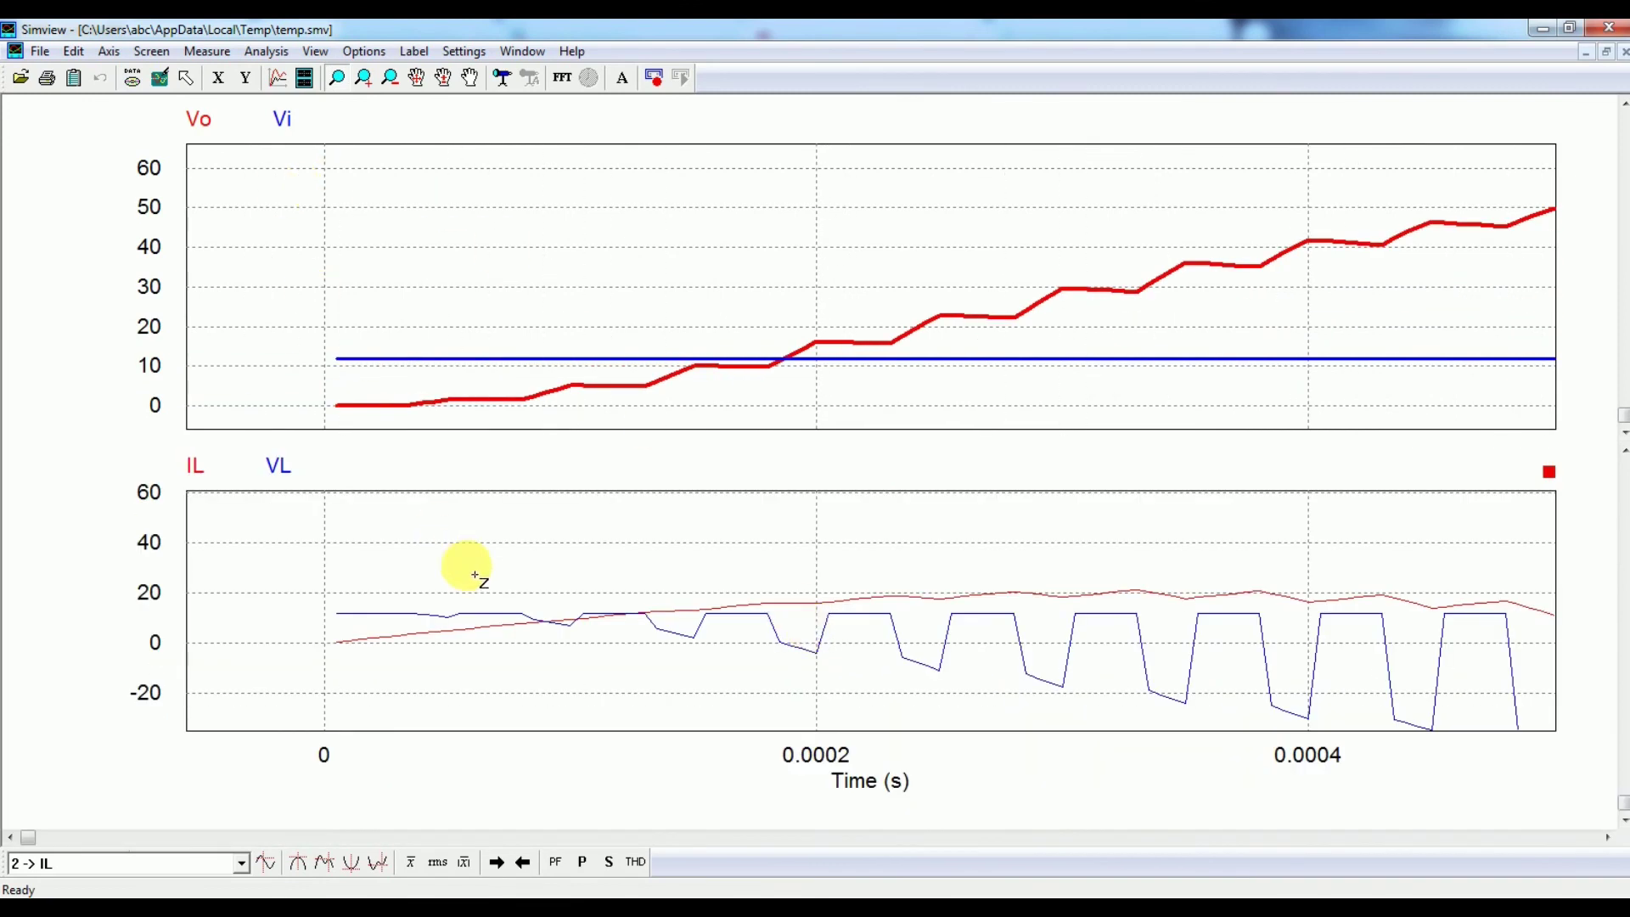
{"action": "left_click", "coordinate": [160, 78]}
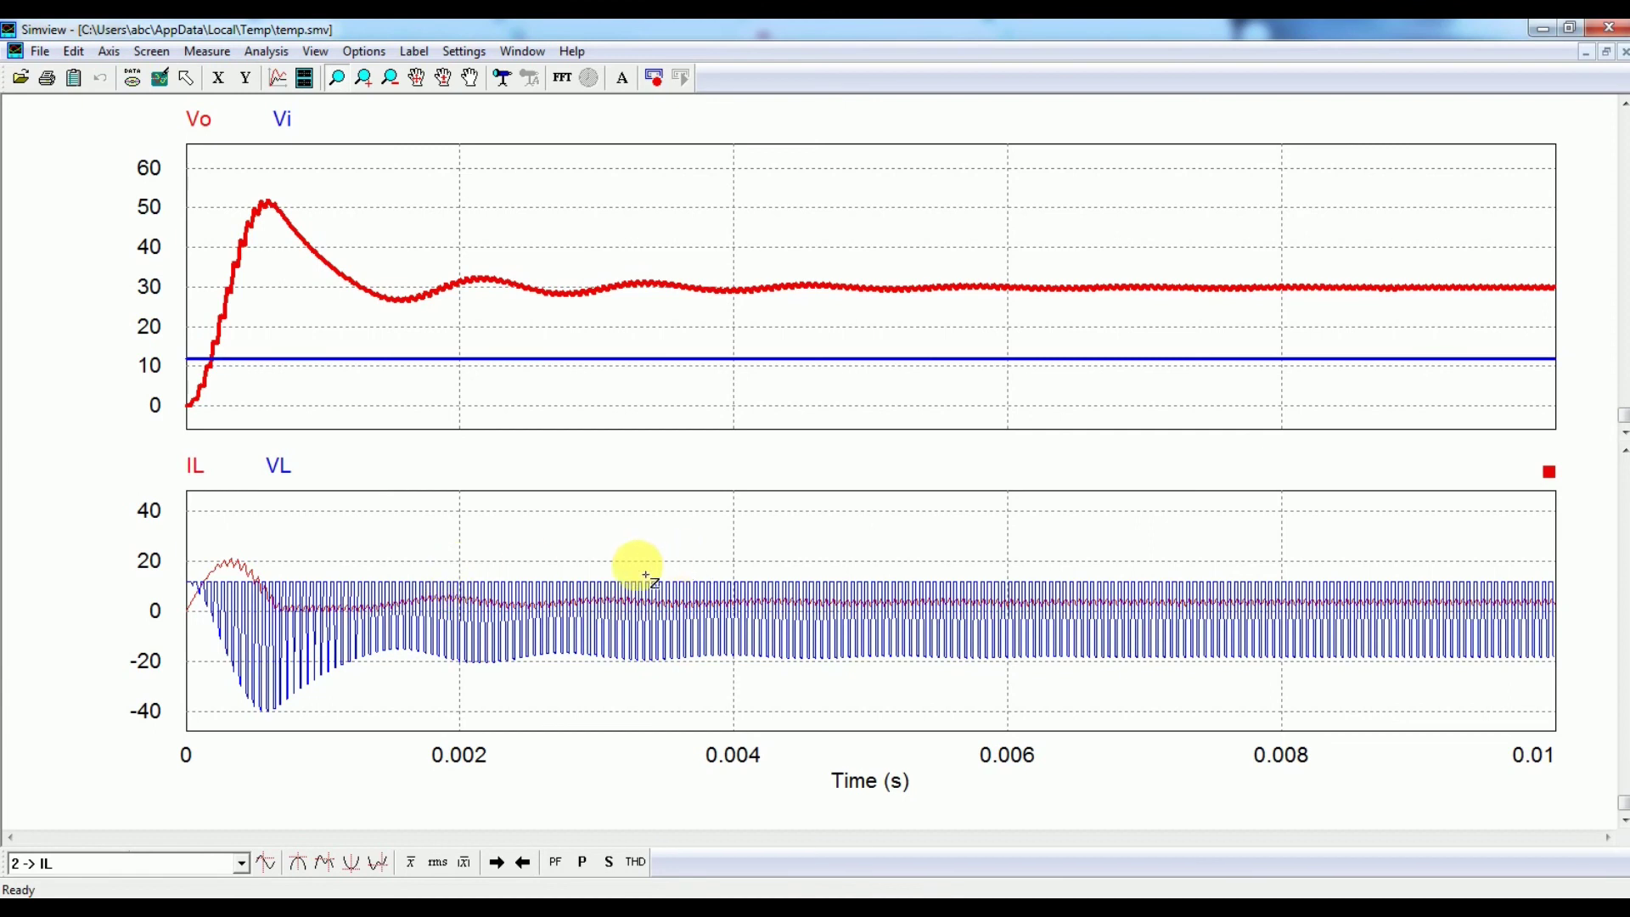
{"action": "left_click_drag", "start_coordinate": [787, 563], "coordinate": [944, 679]}
{"action": "left_click_drag", "start_coordinate": [757, 508], "coordinate": [1079, 712]}
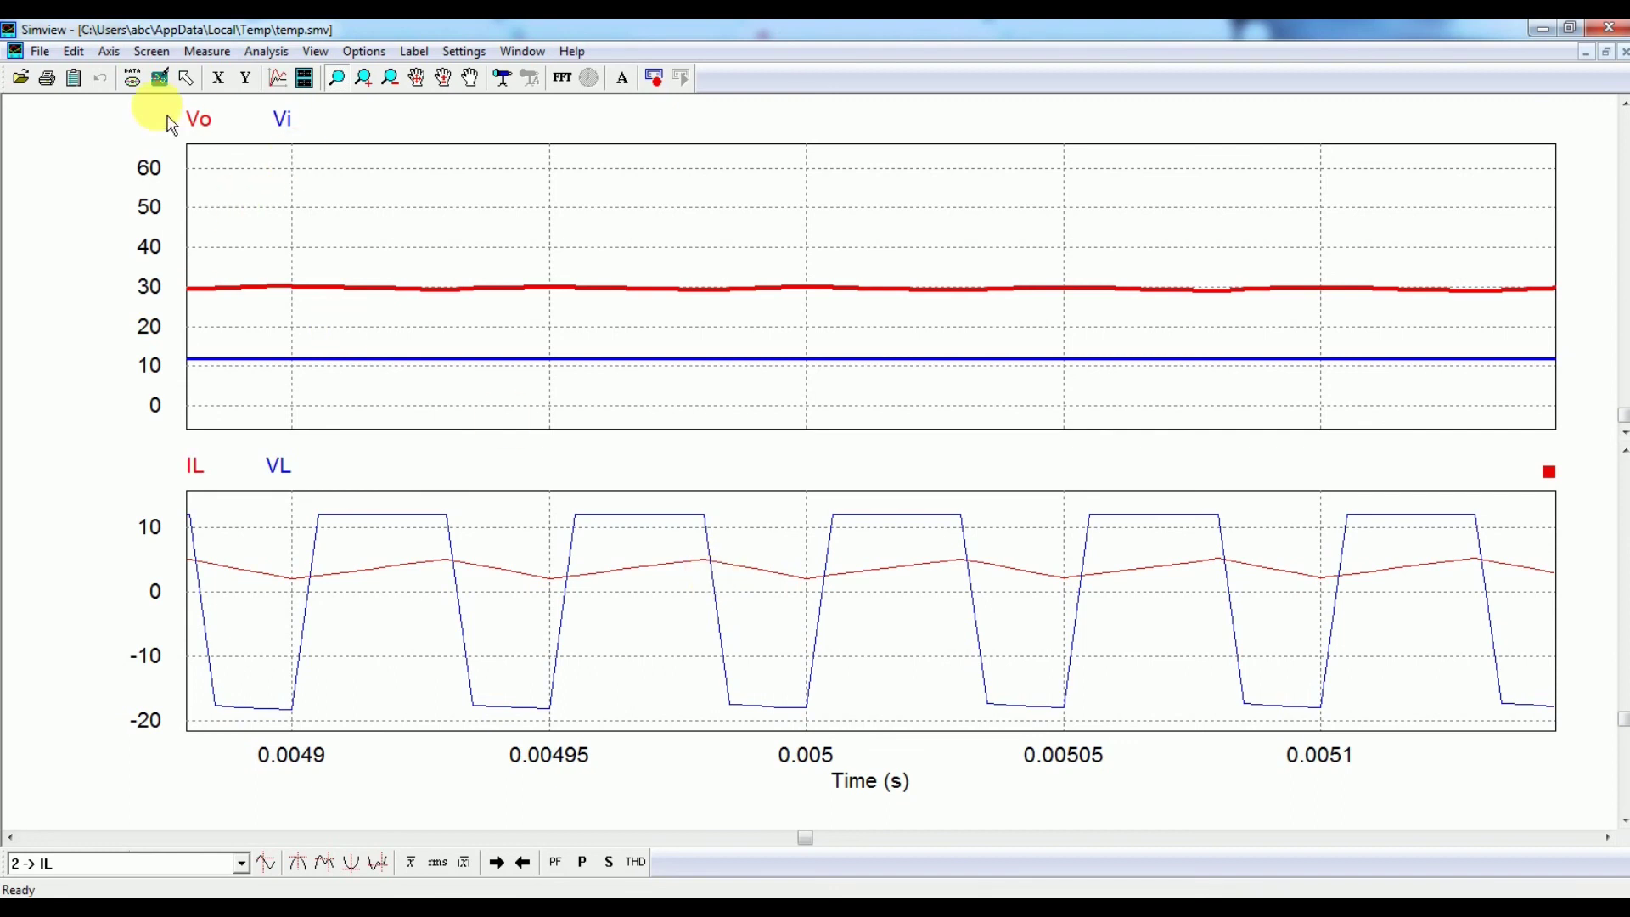
Replace IL and VL in the lower plot with the capacitor current IC and examine its steady-state waveform.
{"action": "left_click", "coordinate": [159, 77]}
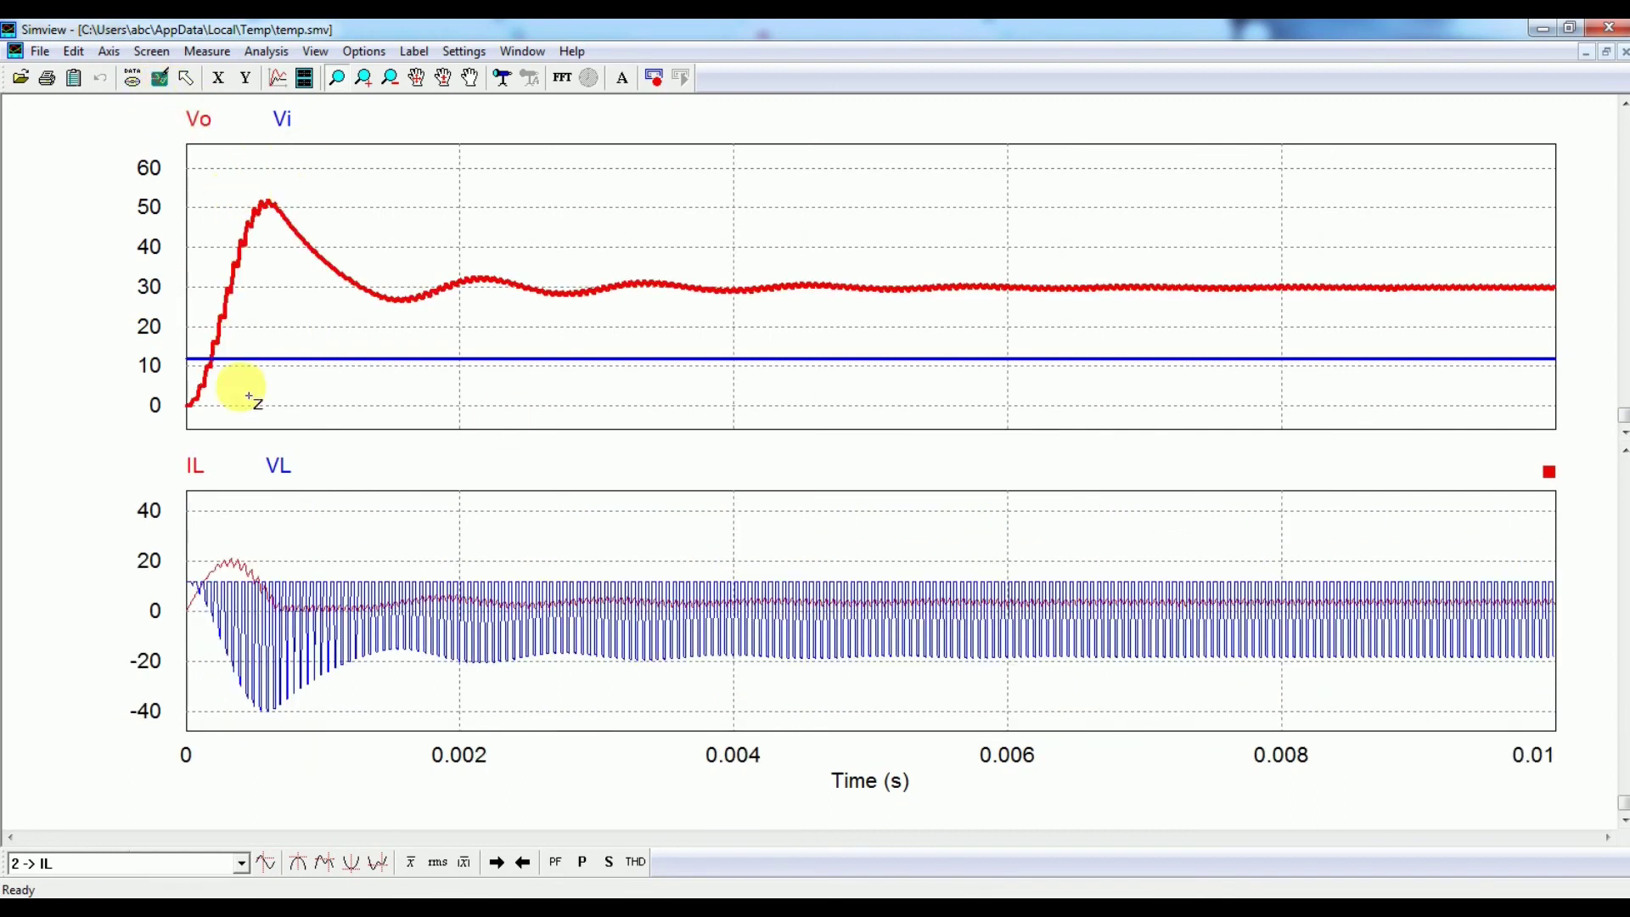
{"action": "double_click", "coordinate": [276, 466]}
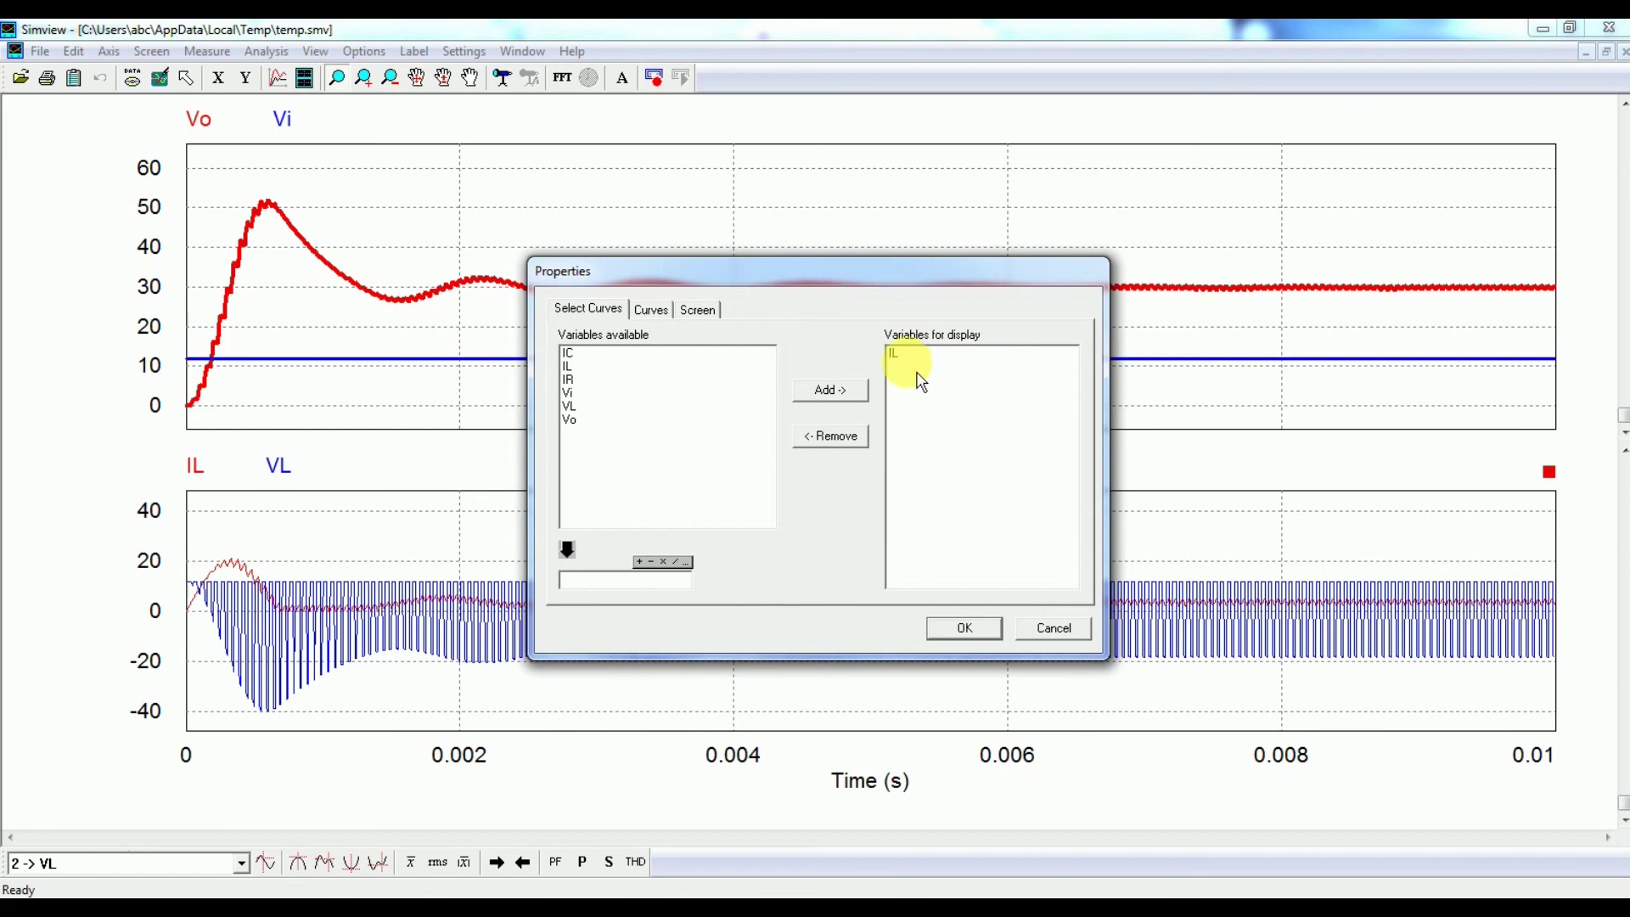
{"action": "left_click", "coordinate": [586, 353]}
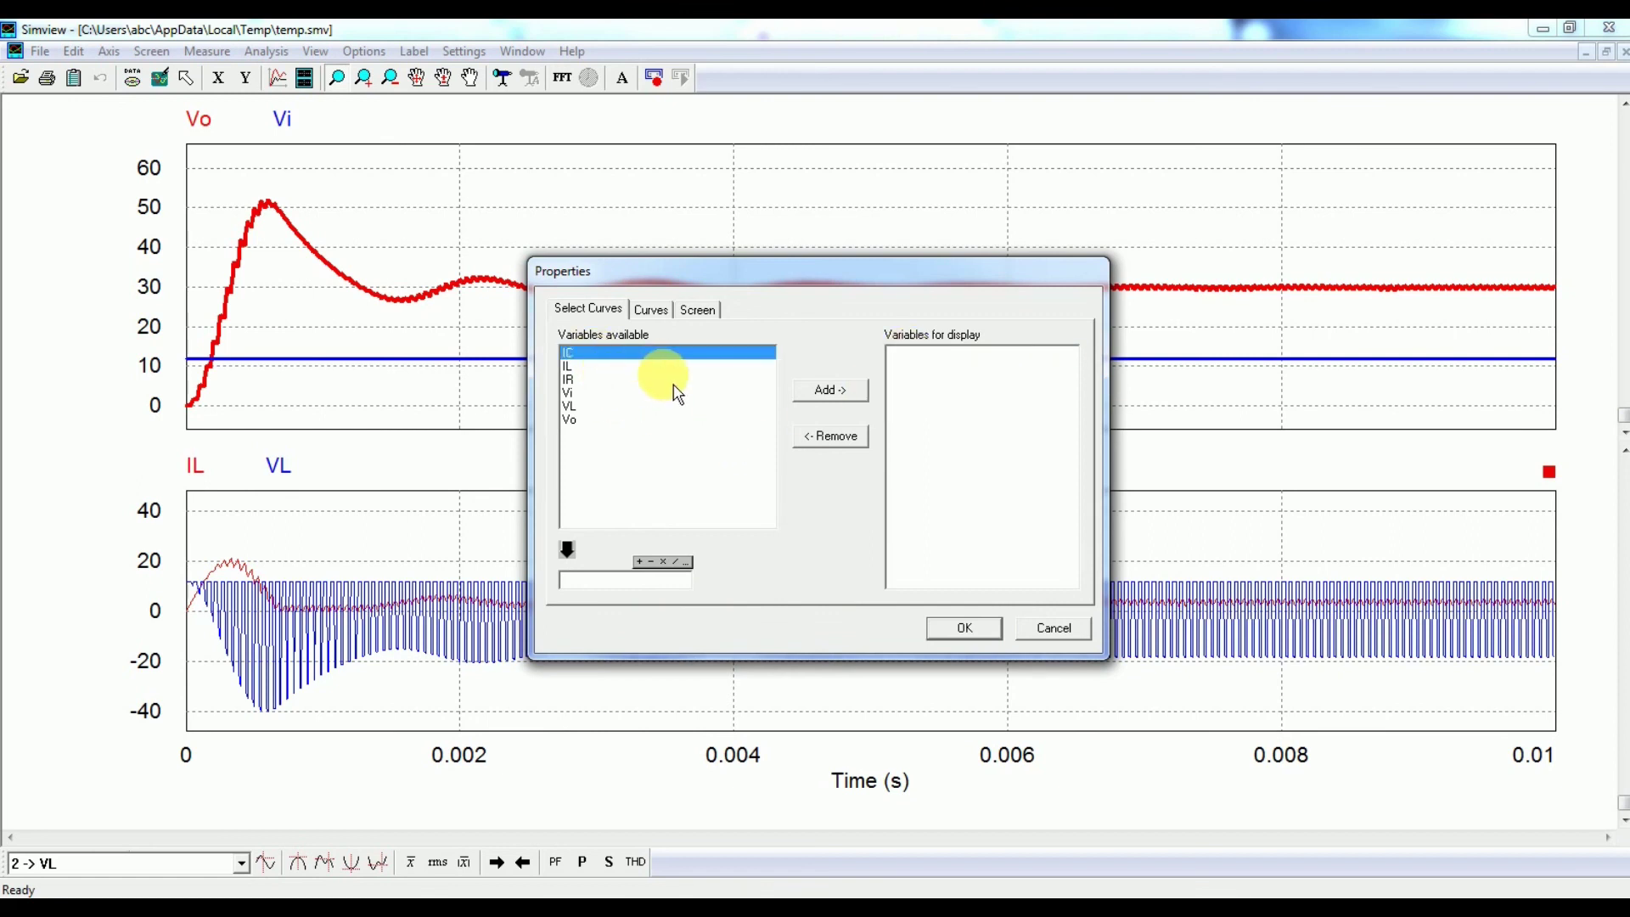
{"action": "left_click", "coordinate": [832, 390]}
{"action": "left_click", "coordinate": [965, 629]}
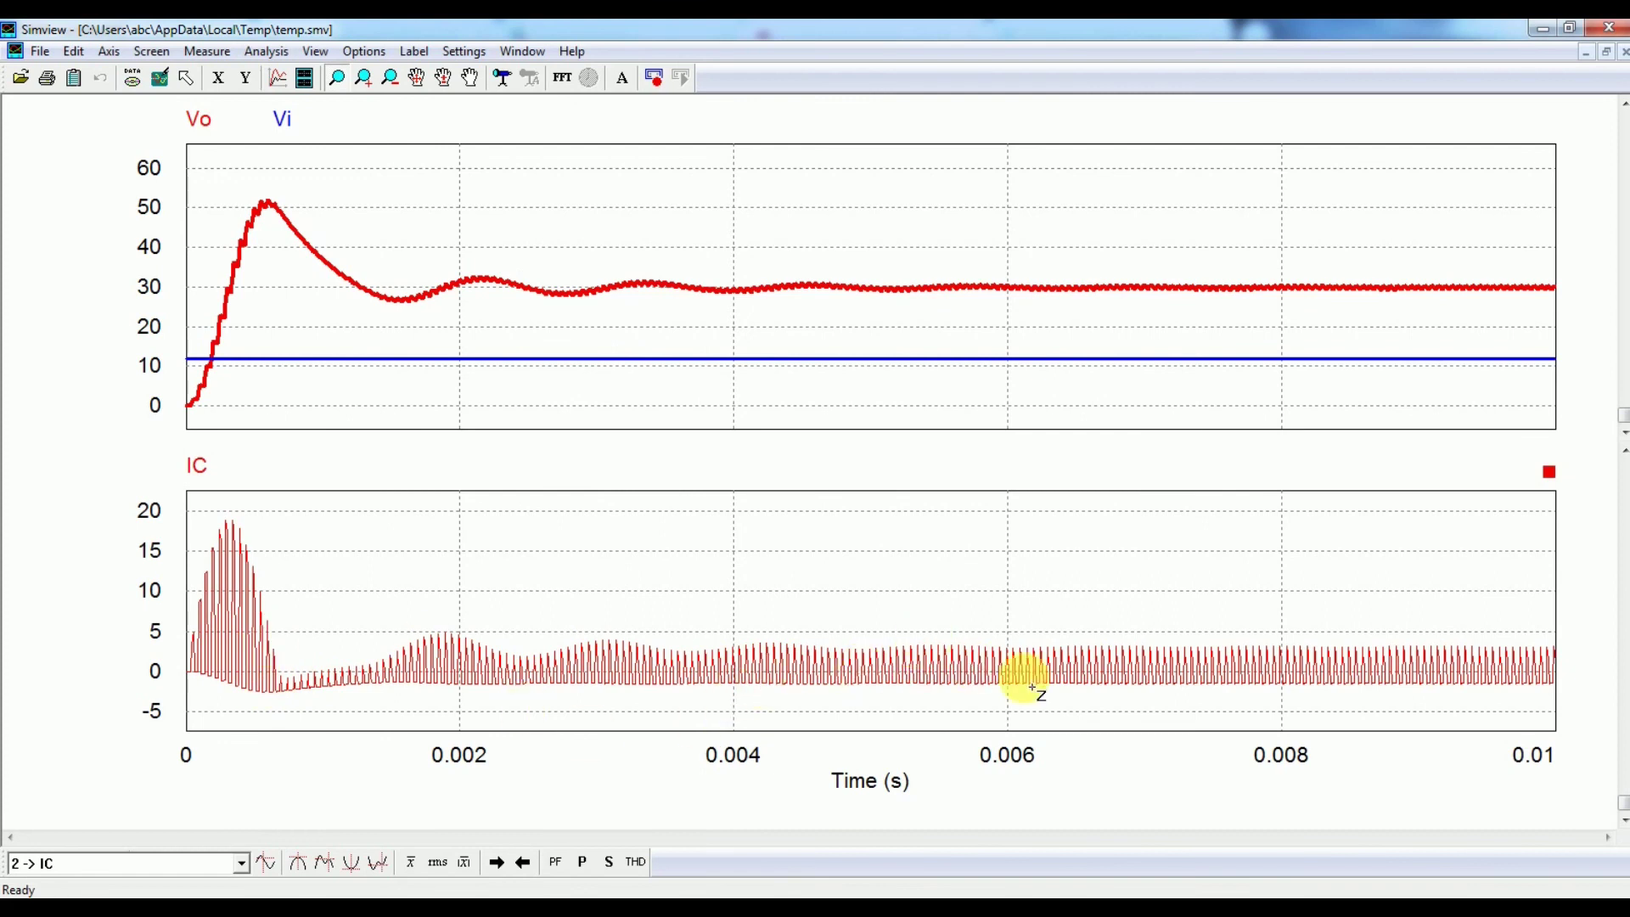
{"action": "left_click_drag", "start_coordinate": [922, 633], "coordinate": [1235, 727]}
{"action": "left_click_drag", "start_coordinate": [793, 513], "coordinate": [1214, 678]}
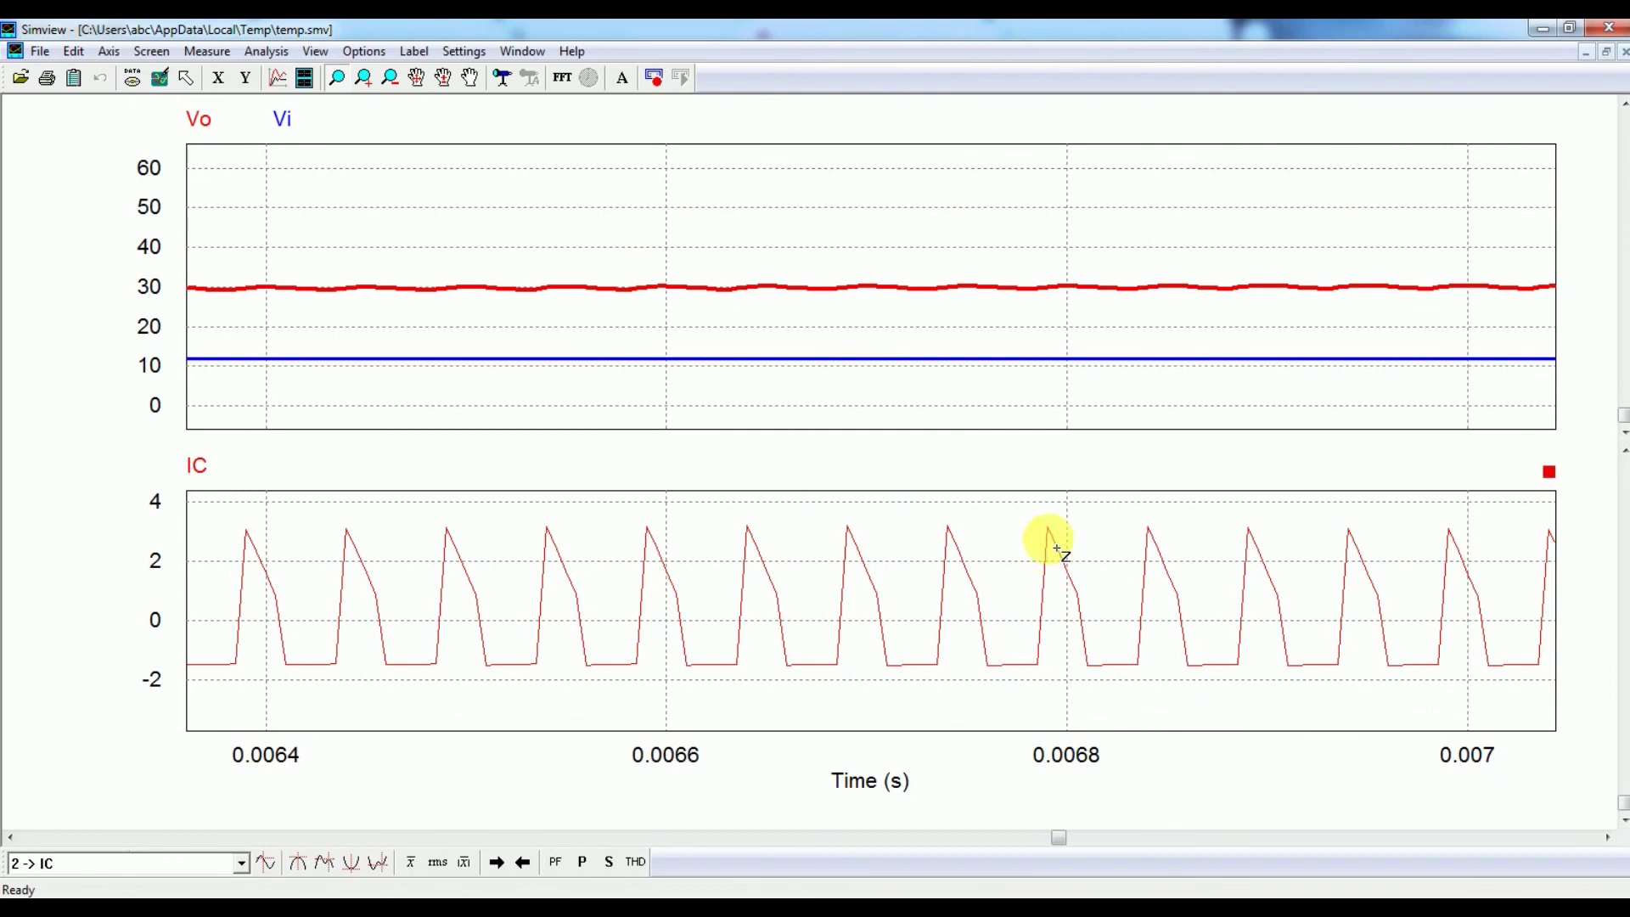